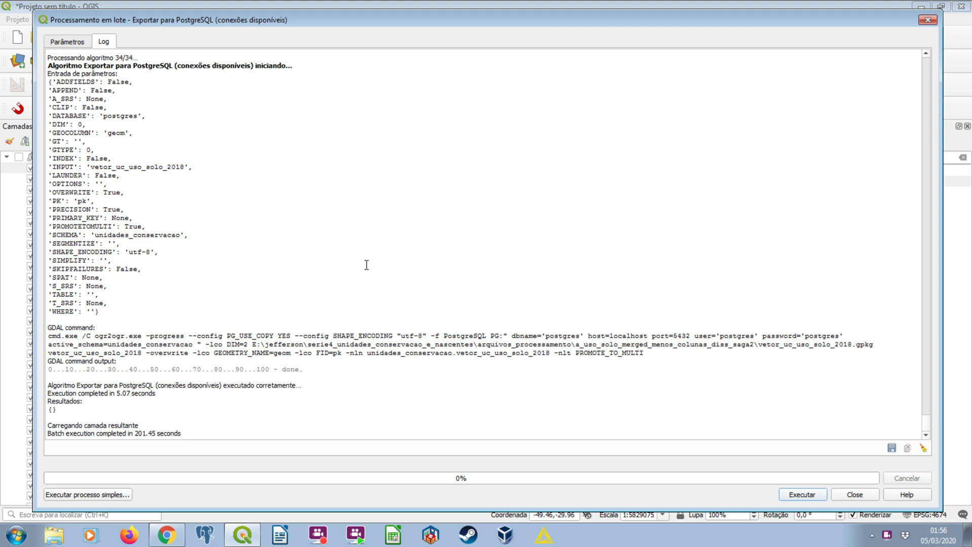
Review the log and the input parameters of the batch export to PostgreSQL.
{"action": "scroll", "coordinate": [366, 265], "scroll_direction": "up", "scroll_amount": 5}
{"action": "left_click", "coordinate": [67, 42]}
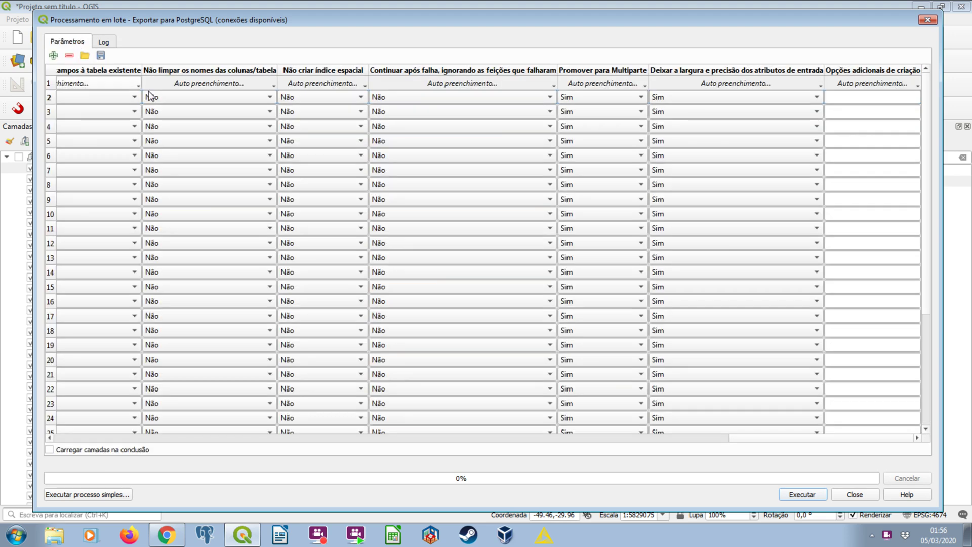
{"action": "left_click_drag", "start_coordinate": [740, 439], "coordinate": [60, 434]}
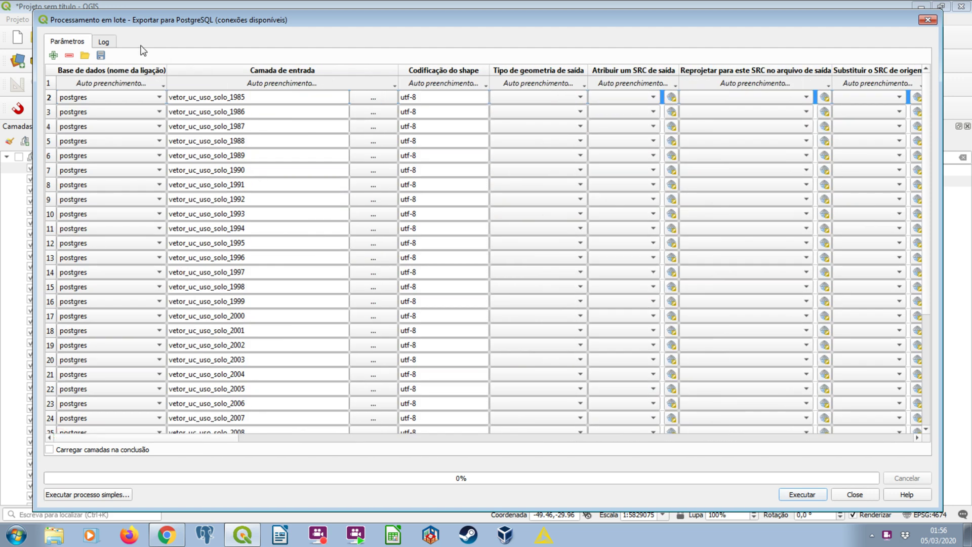
{"action": "left_click", "coordinate": [102, 41]}
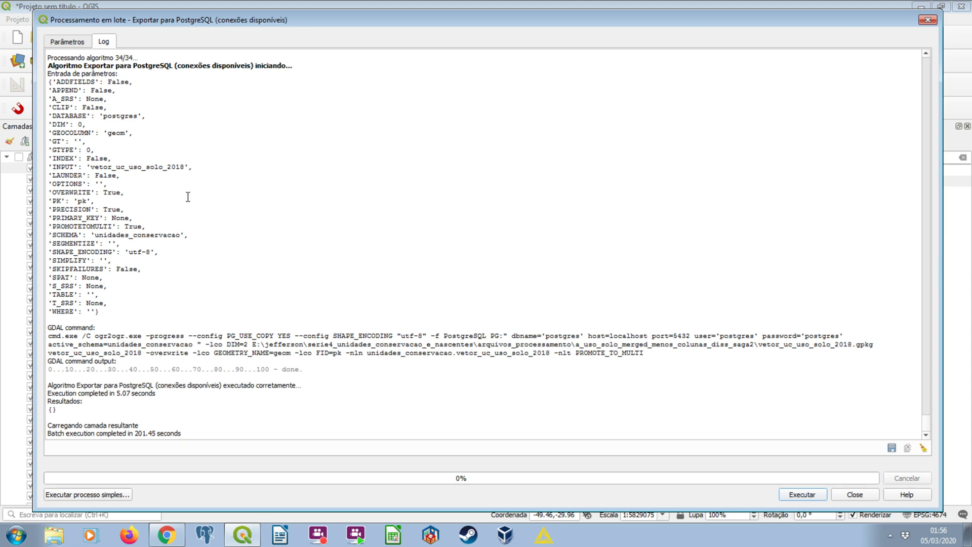
{"action": "left_click", "coordinate": [68, 41]}
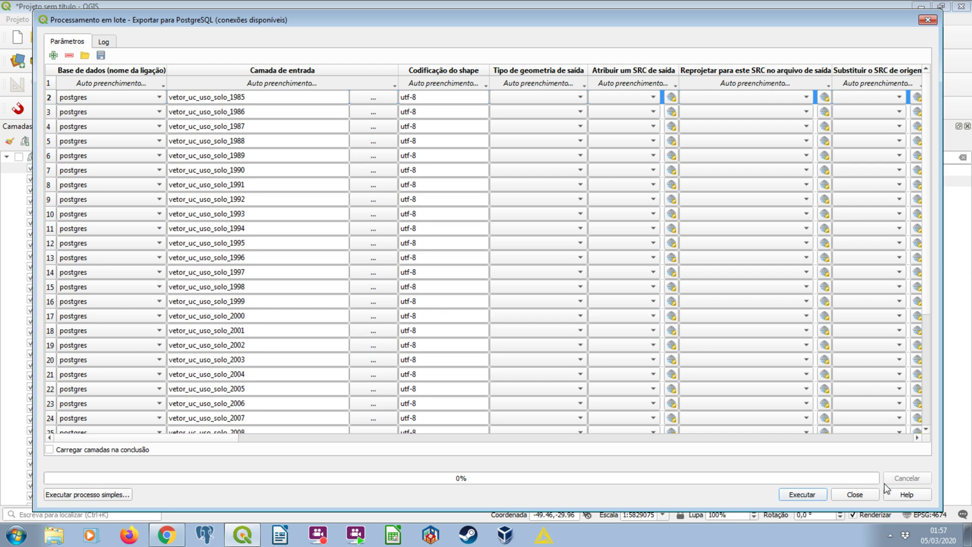
Close the batch export dialog and start a new project, discarding the changes to the current one.
{"action": "left_click", "coordinate": [855, 495]}
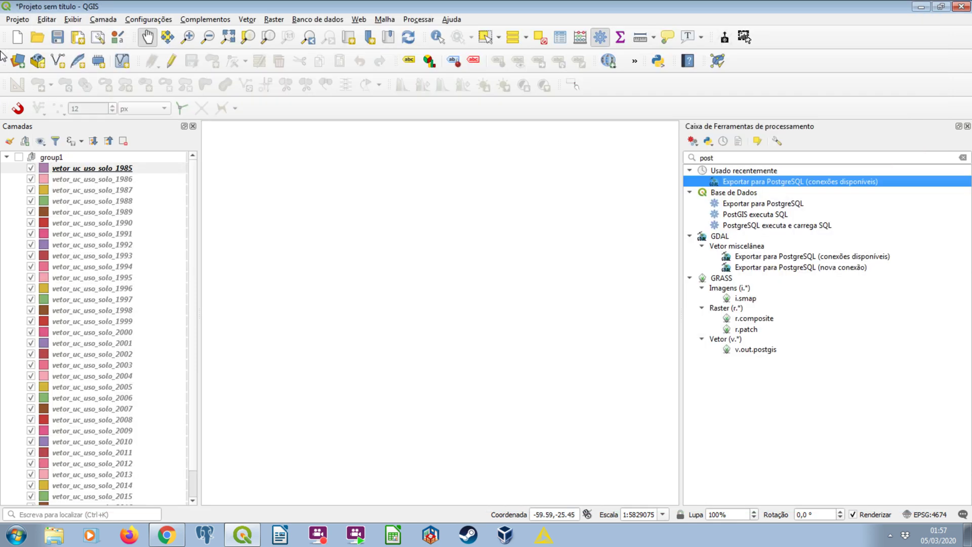
{"action": "left_click", "coordinate": [12, 38]}
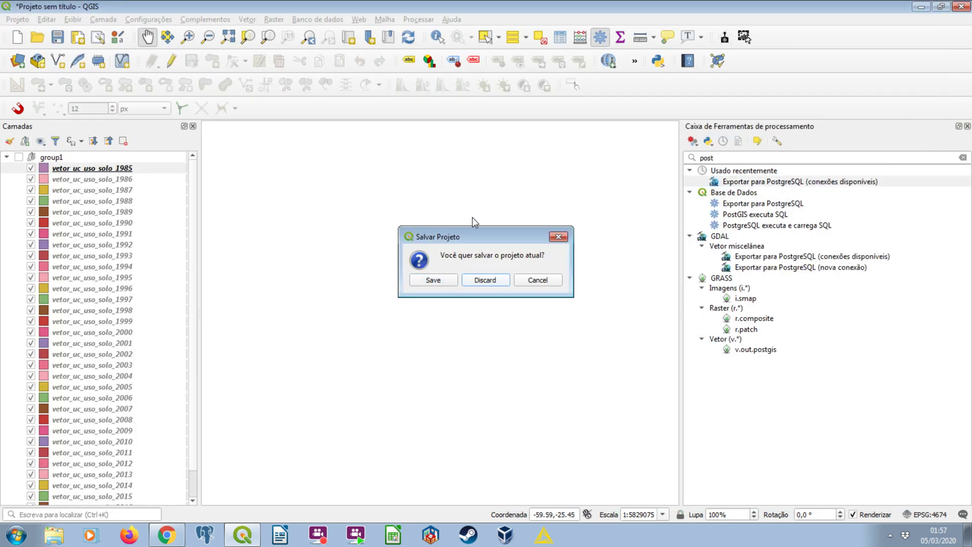
{"action": "key", "text": "Return"}
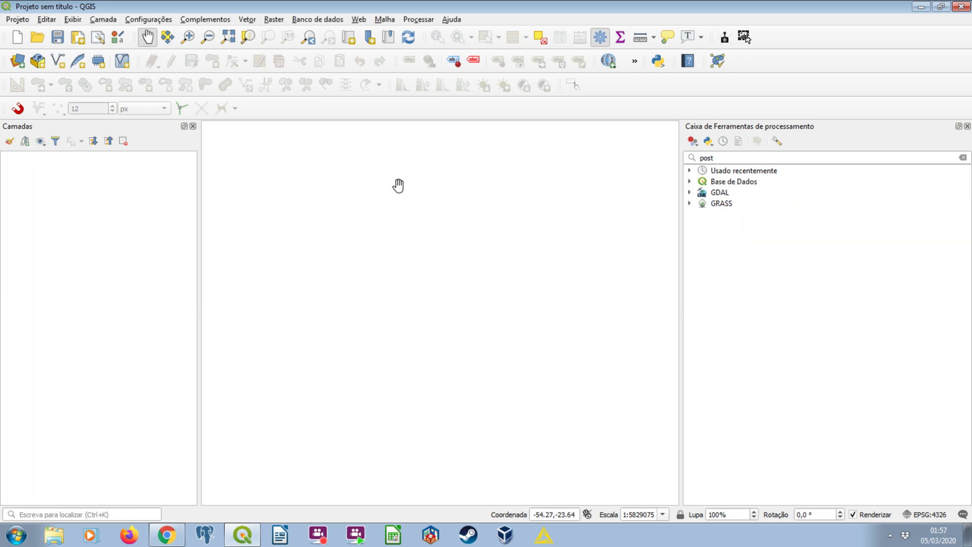
Open the DB Manager and show the vetor_uc_uso_solo_1985 table in the unidades_conservacao schema of the postgres PostGIS connection.
{"action": "left_click", "coordinate": [322, 20]}
{"action": "left_click", "coordinate": [326, 31]}
{"action": "double_click", "coordinate": [328, 105]}
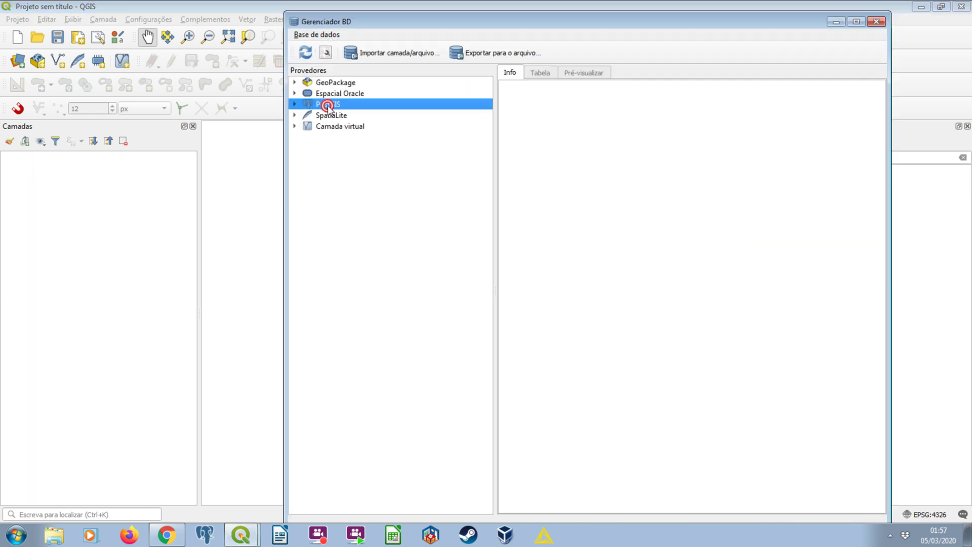
{"action": "double_click", "coordinate": [330, 116]}
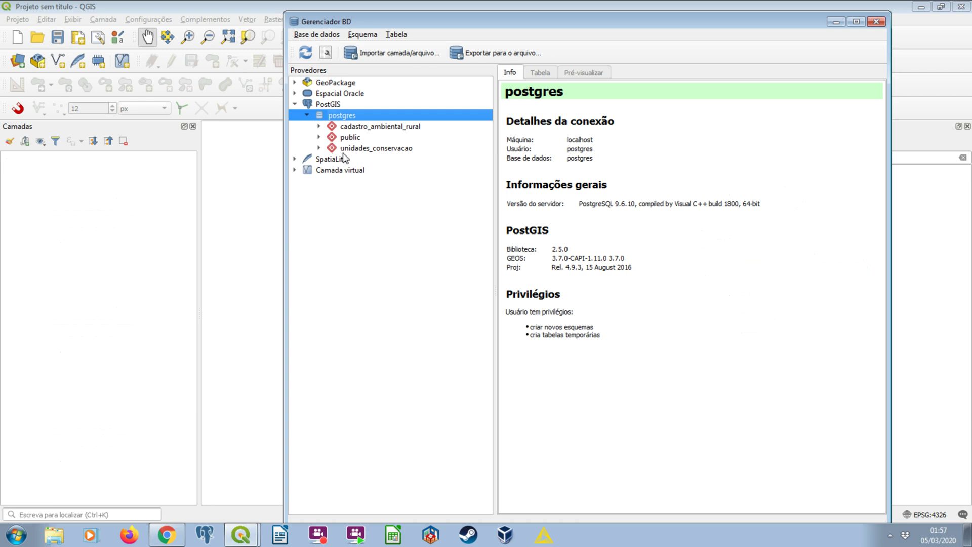
{"action": "left_click", "coordinate": [350, 148]}
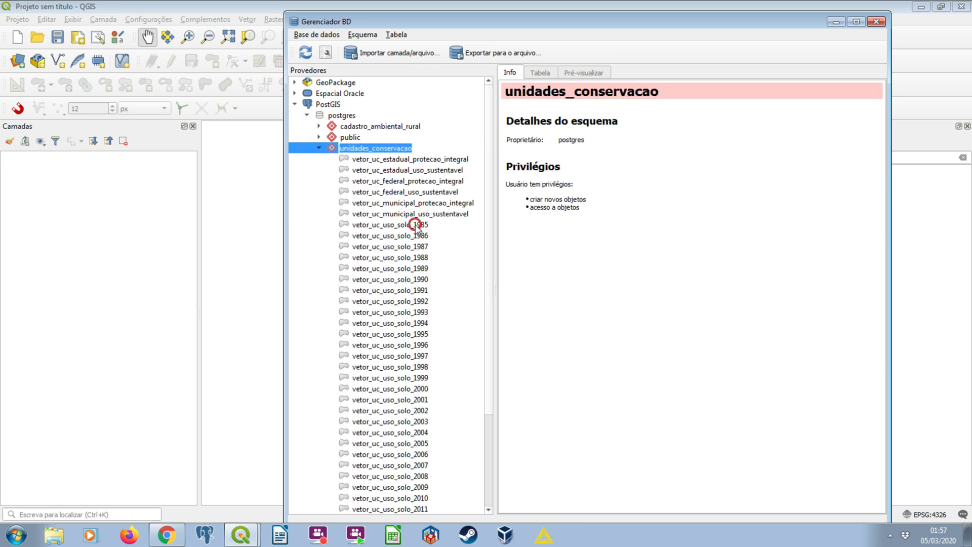
{"action": "left_click", "coordinate": [416, 225]}
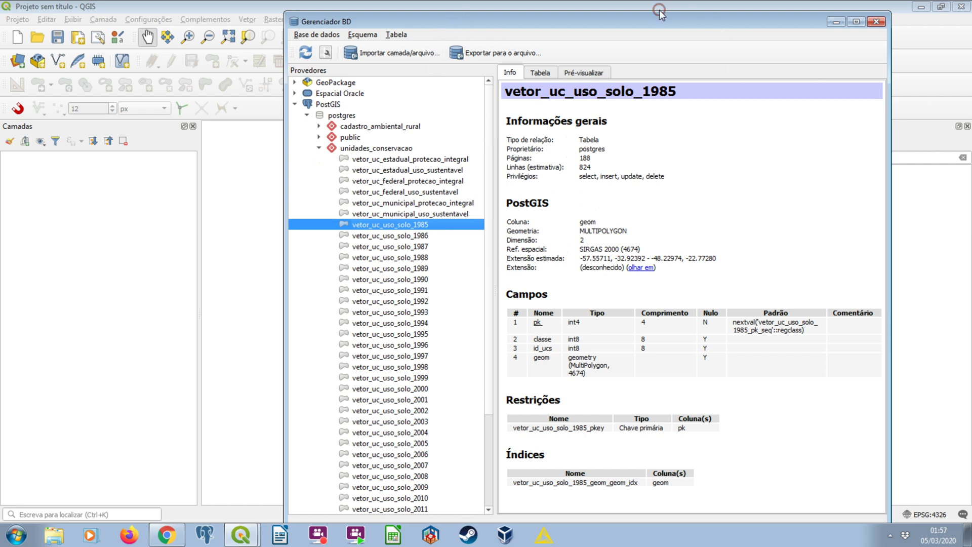
{"action": "left_click_drag", "start_coordinate": [660, 10], "coordinate": [860, 0]}
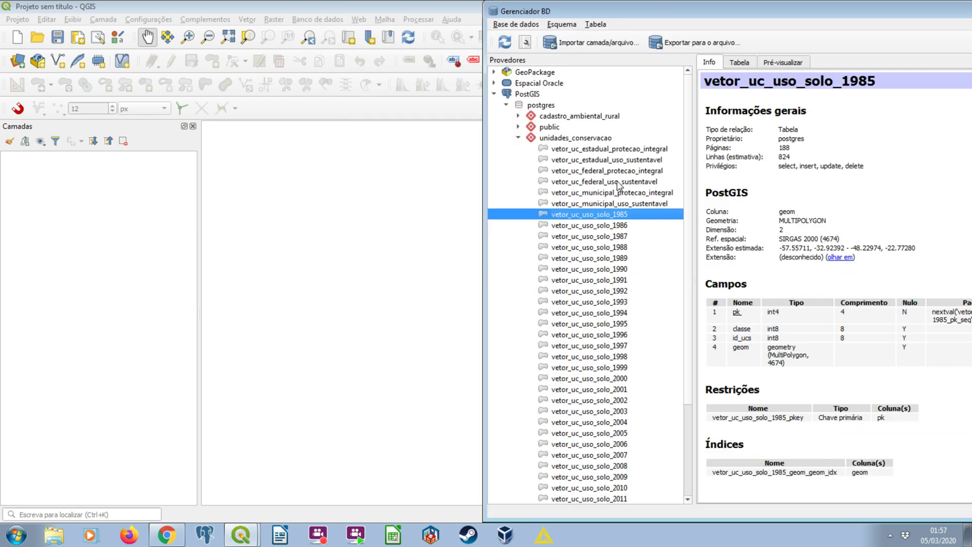
Examine the details of the state, federal and municipal protecao_integral and uso_sustentavel tables in the unidades_conservacao schema.
{"action": "left_click", "coordinate": [602, 149]}
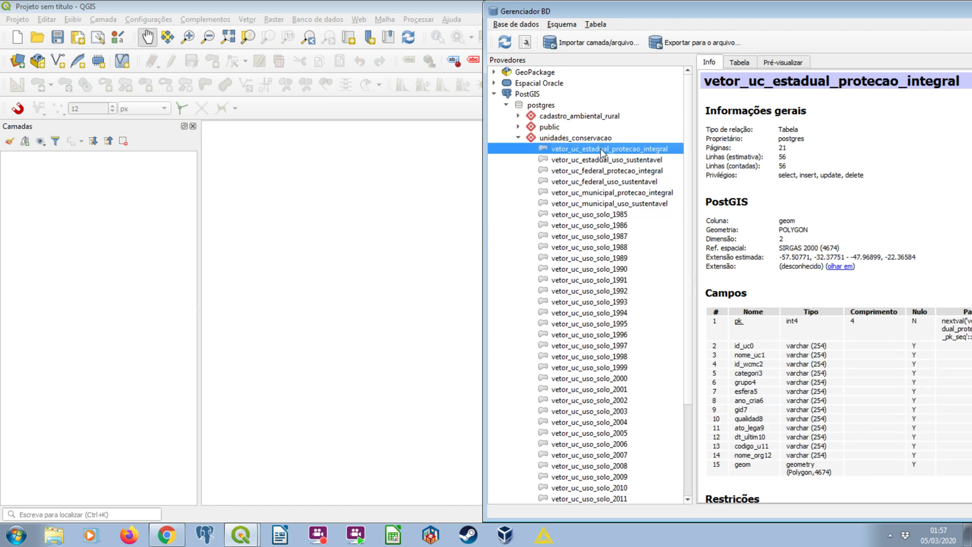
{"action": "left_click", "coordinate": [602, 159]}
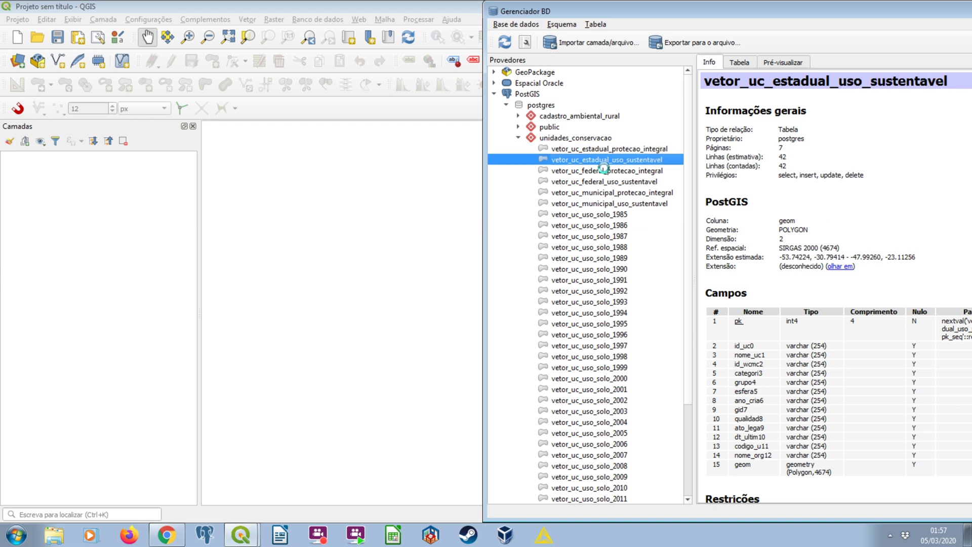
{"action": "left_click", "coordinate": [603, 170]}
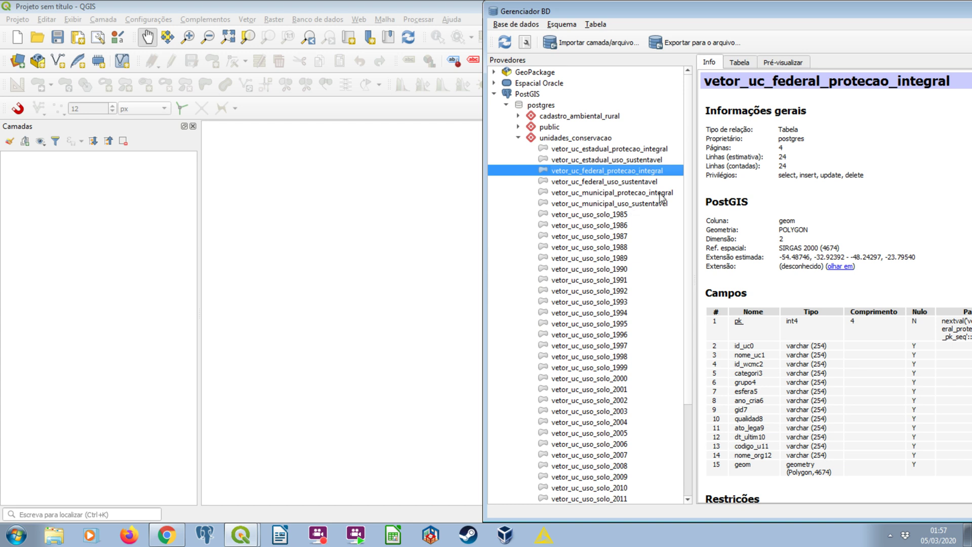
{"action": "left_click", "coordinate": [627, 152]}
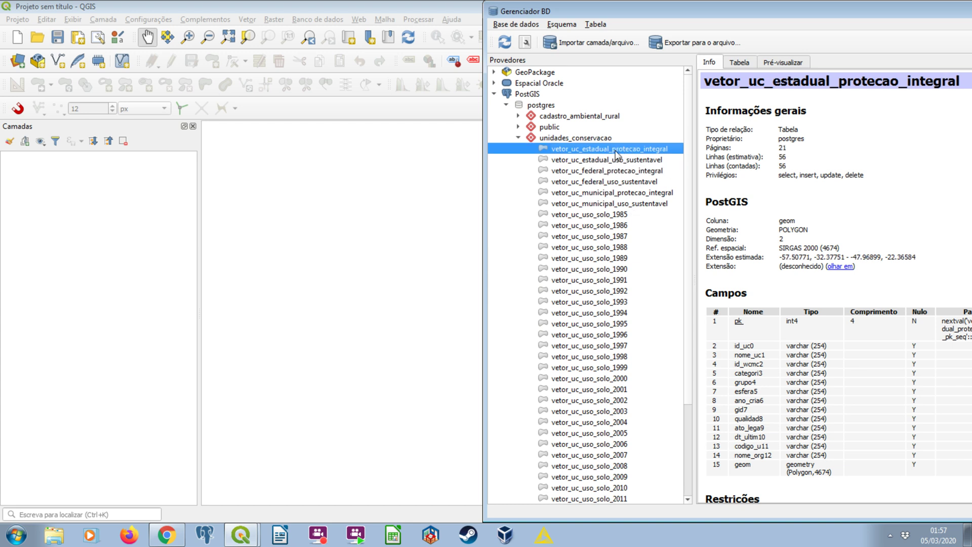
{"action": "left_click", "coordinate": [611, 161]}
{"action": "left_click", "coordinate": [608, 171]}
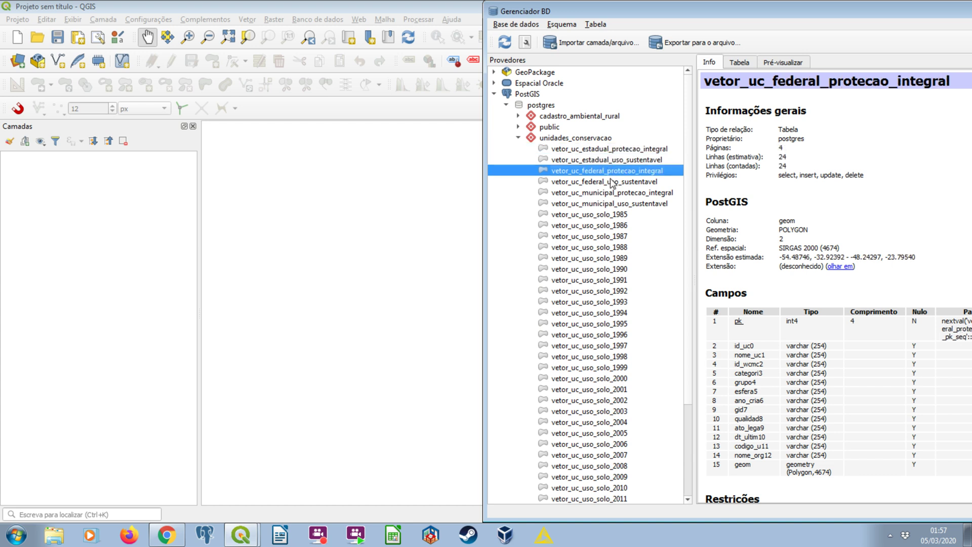
{"action": "left_click", "coordinate": [611, 183]}
{"action": "left_click", "coordinate": [613, 194]}
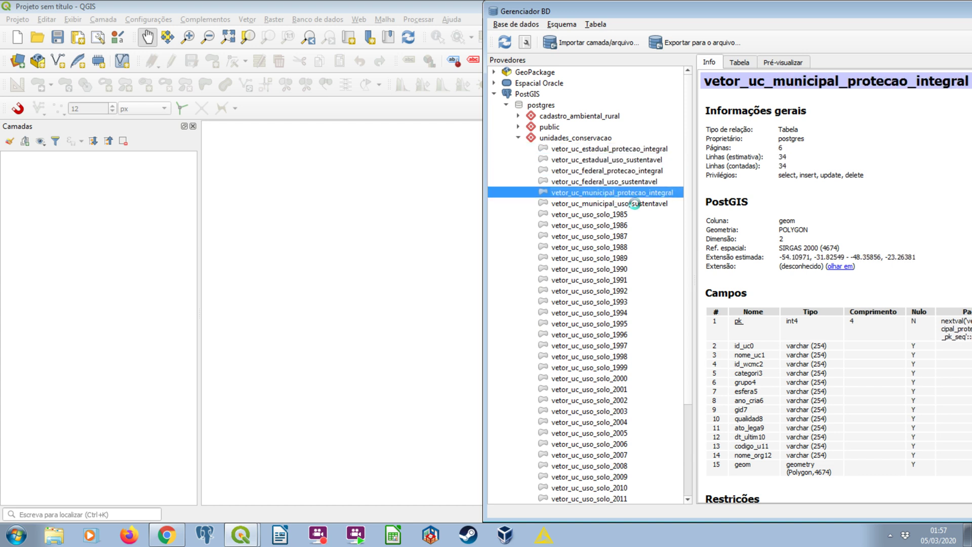
{"action": "left_click", "coordinate": [634, 204]}
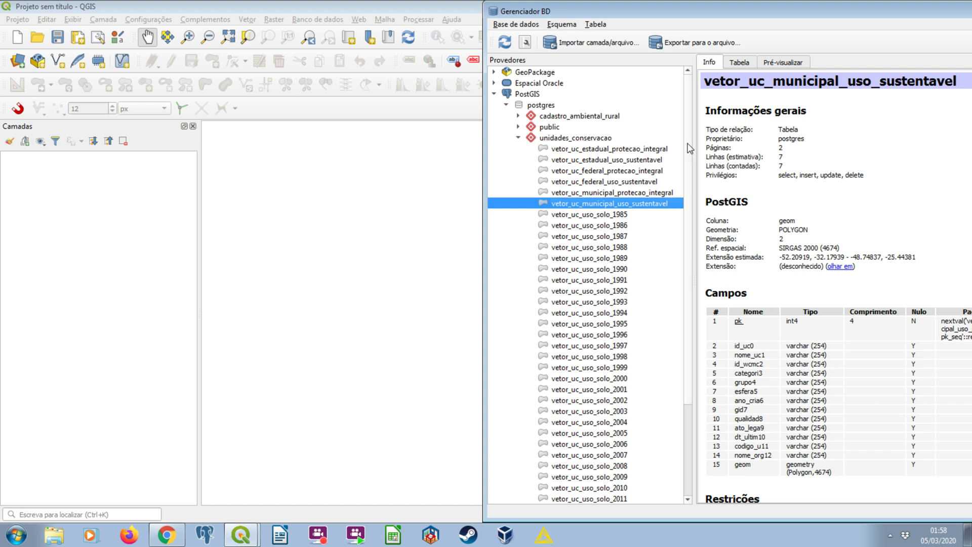
Inspect the details of the vetor_ucs_dissolvidas and vetor_ucs tables.
{"action": "scroll", "coordinate": [628, 143], "scroll_direction": "down", "scroll_amount": 5}
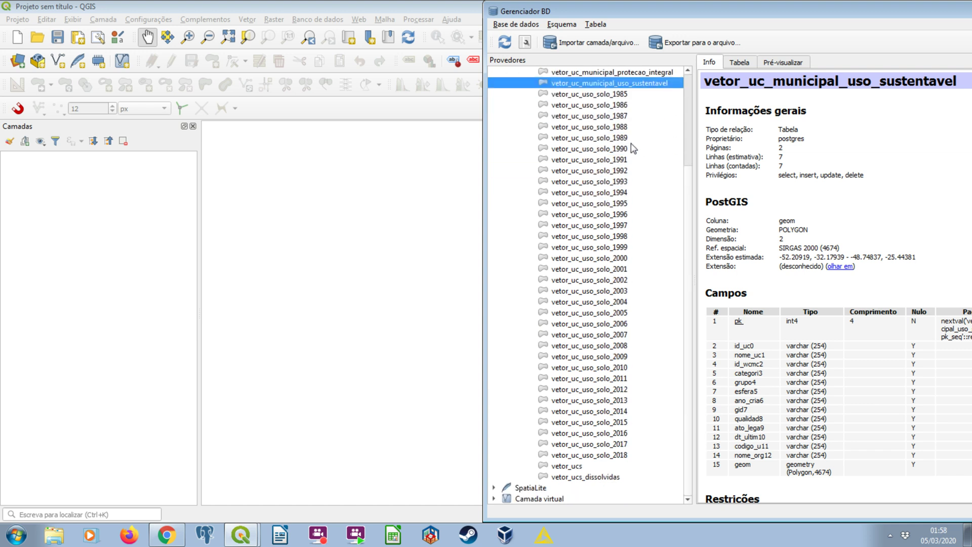
{"action": "left_click", "coordinate": [613, 478]}
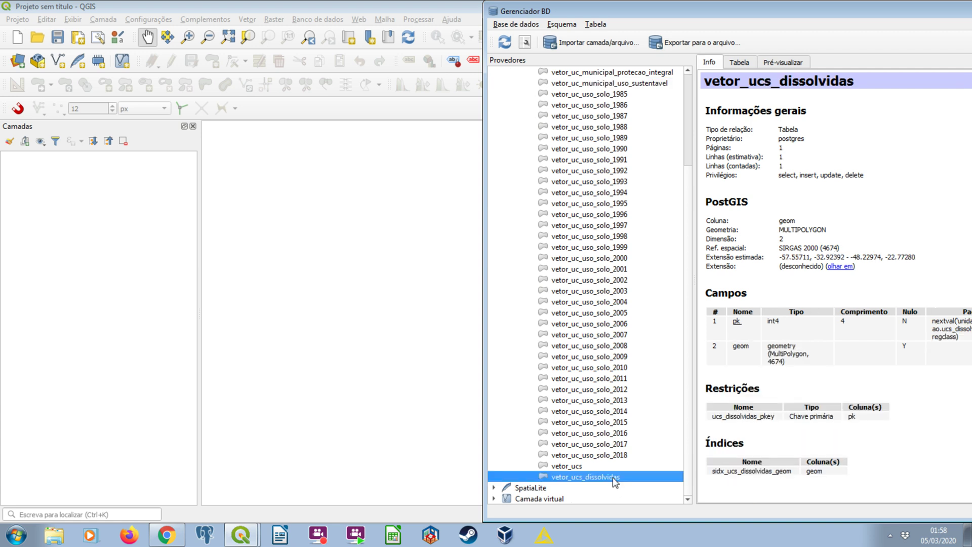
{"action": "left_click", "coordinate": [589, 468]}
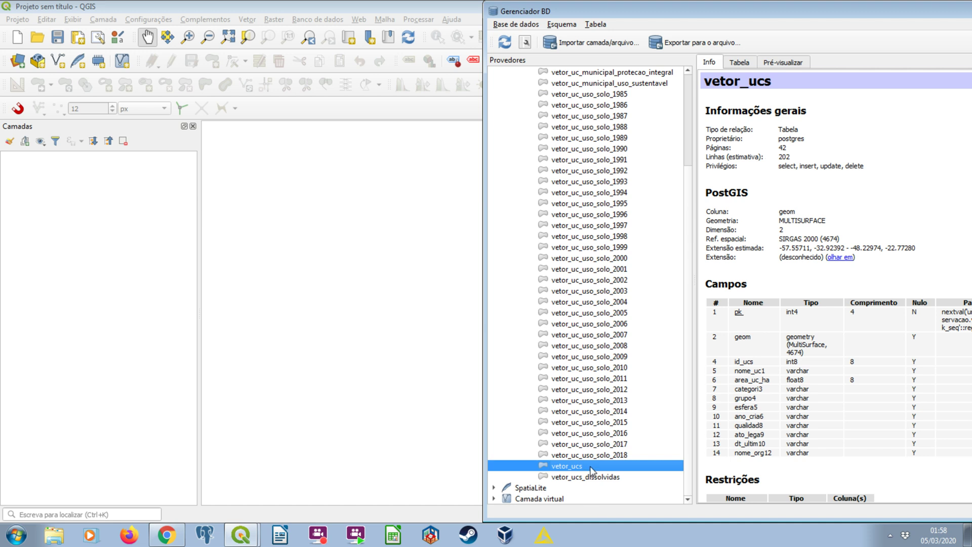
Look through the yearly vetor_uc_uso_solo tables, checking the details of 2018, 2017 and 1985.
{"action": "left_click", "coordinate": [614, 455]}
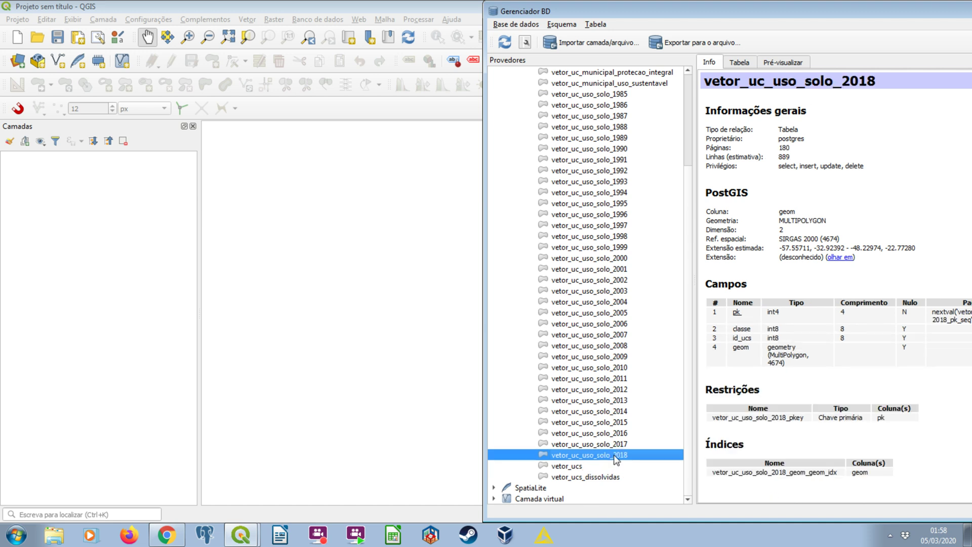
{"action": "left_click", "coordinate": [615, 444]}
{"action": "scroll", "coordinate": [615, 442], "scroll_direction": "up", "scroll_amount": 4}
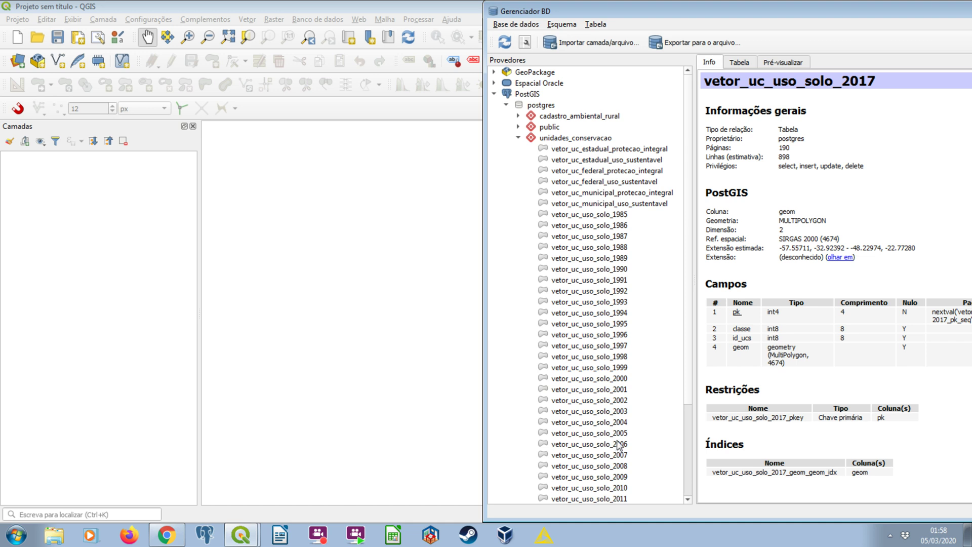
{"action": "scroll", "coordinate": [618, 444], "scroll_direction": "down", "scroll_amount": 4}
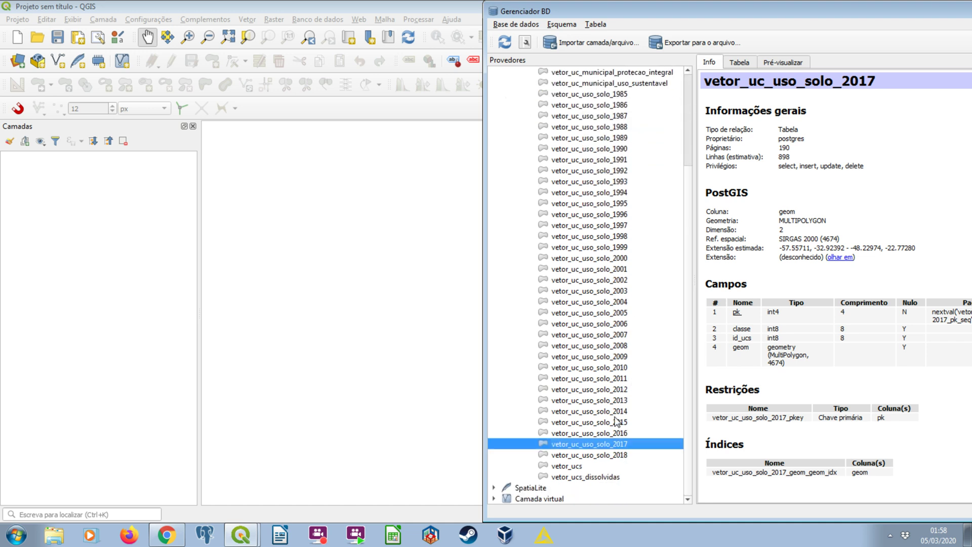
{"action": "key", "text": "Down"}
{"action": "scroll", "coordinate": [622, 441], "scroll_direction": "up", "scroll_amount": 5}
{"action": "left_click", "coordinate": [623, 193]}
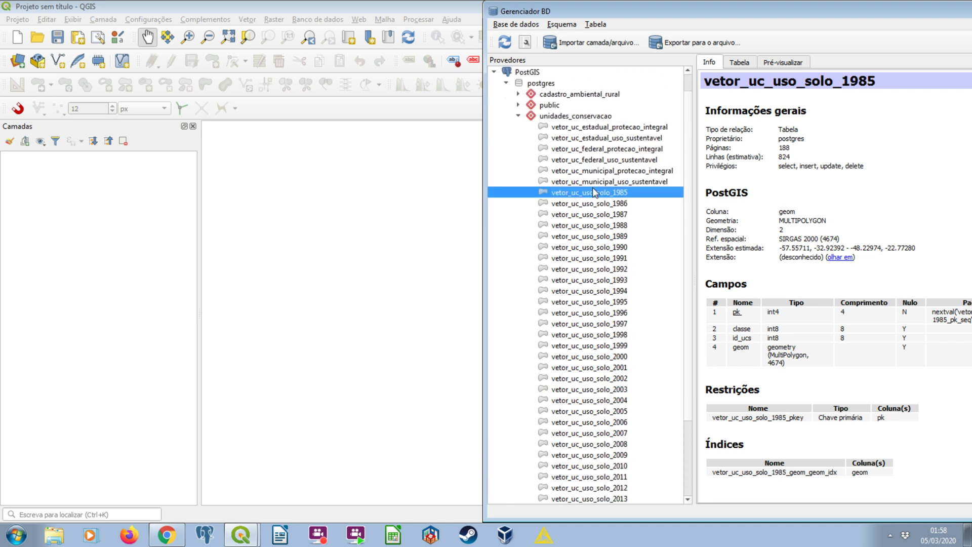
{"action": "scroll", "coordinate": [613, 324], "scroll_direction": "down", "scroll_amount": 3}
{"action": "left_click", "coordinate": [615, 455]}
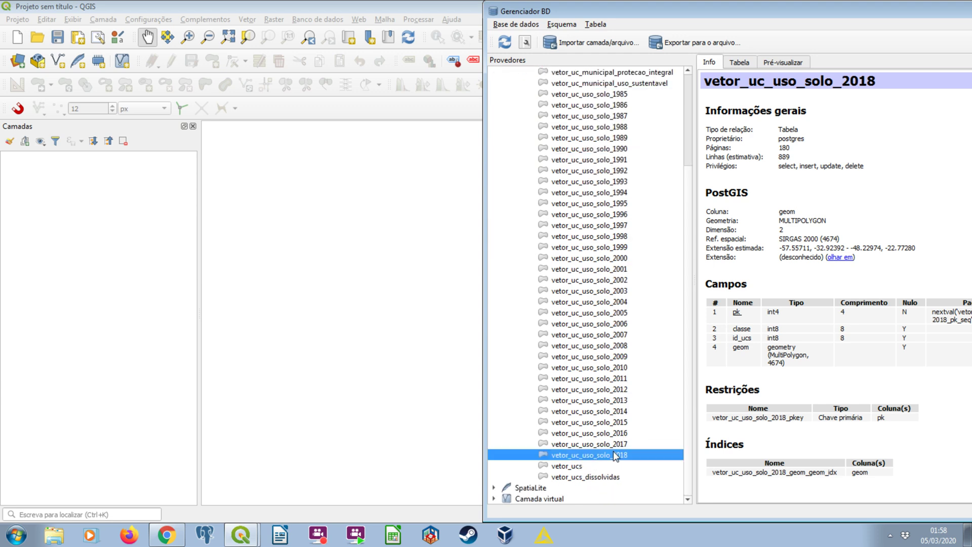
Show the details of the vetor_ucs table and maximize the DB Manager window.
{"action": "left_click", "coordinate": [577, 466]}
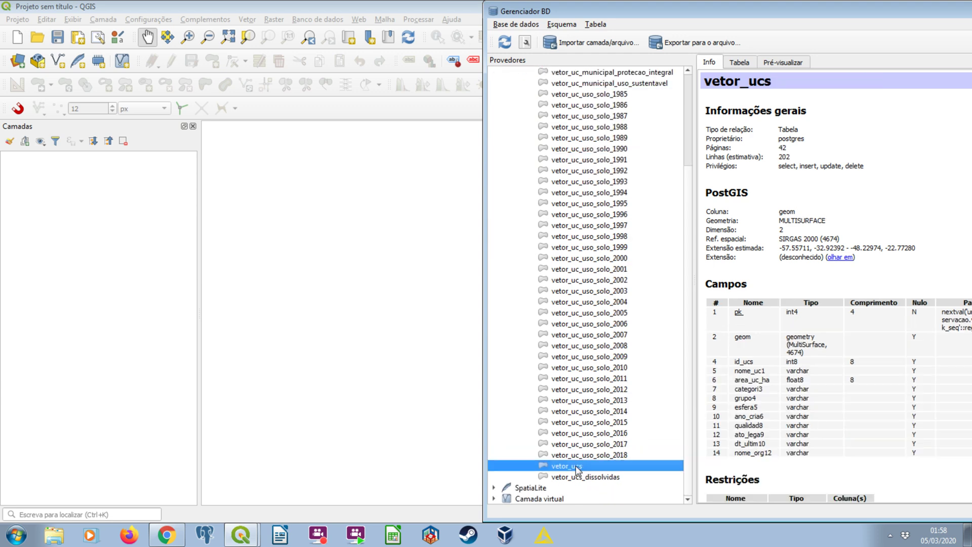
{"action": "left_click_drag", "start_coordinate": [820, 13], "coordinate": [682, 14]}
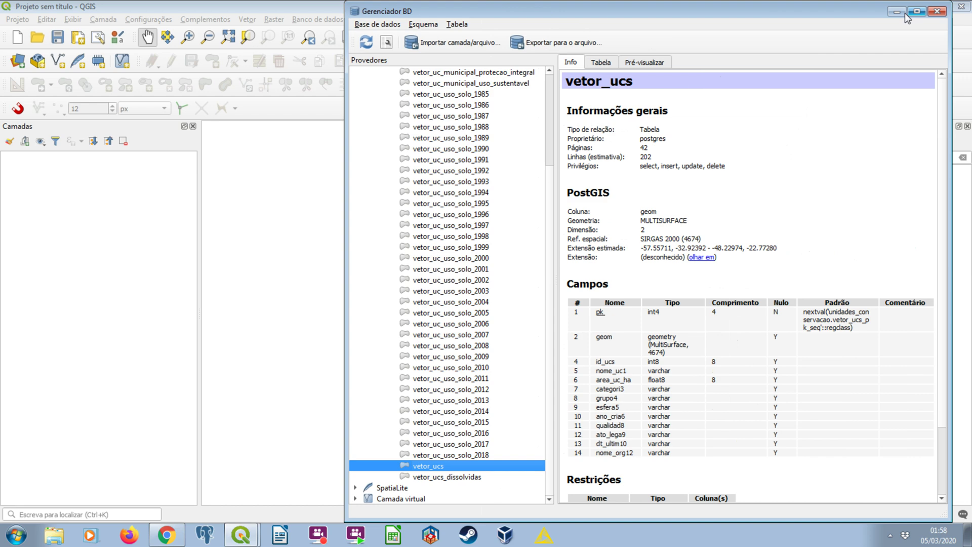
{"action": "left_click", "coordinate": [907, 13]}
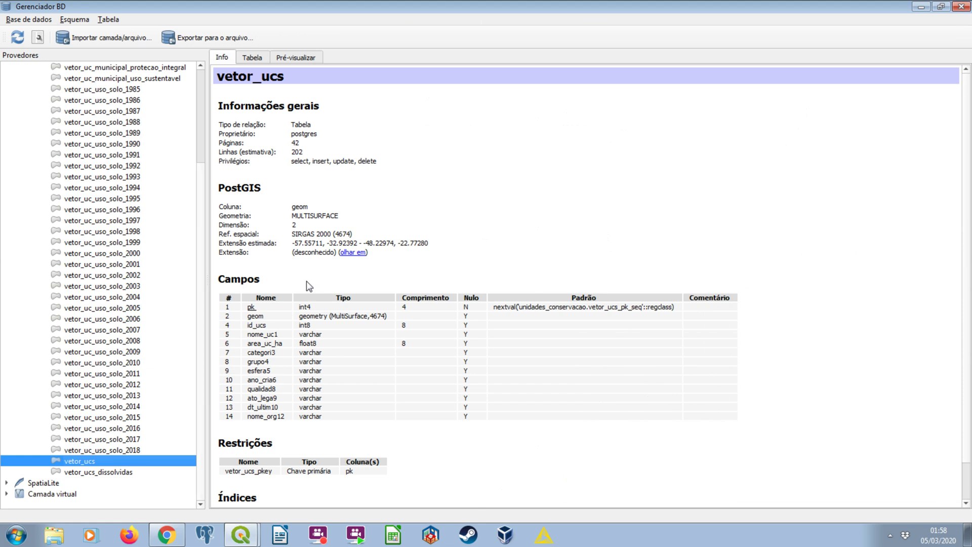
Compare the id_ucs field in the vetor_uc_uso_solo_2018 and vetor_ucs tables.
{"action": "left_click", "coordinate": [121, 450]}
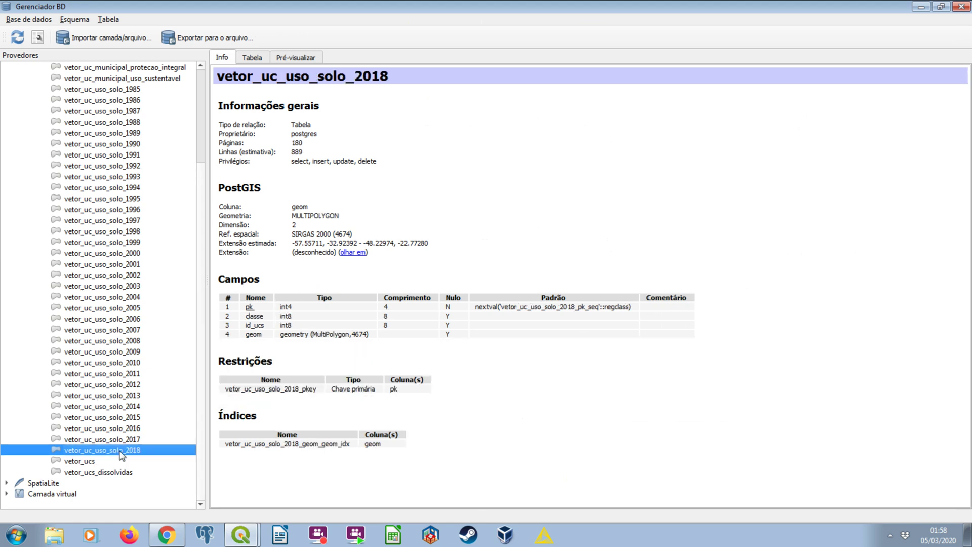
{"action": "double_click", "coordinate": [255, 325]}
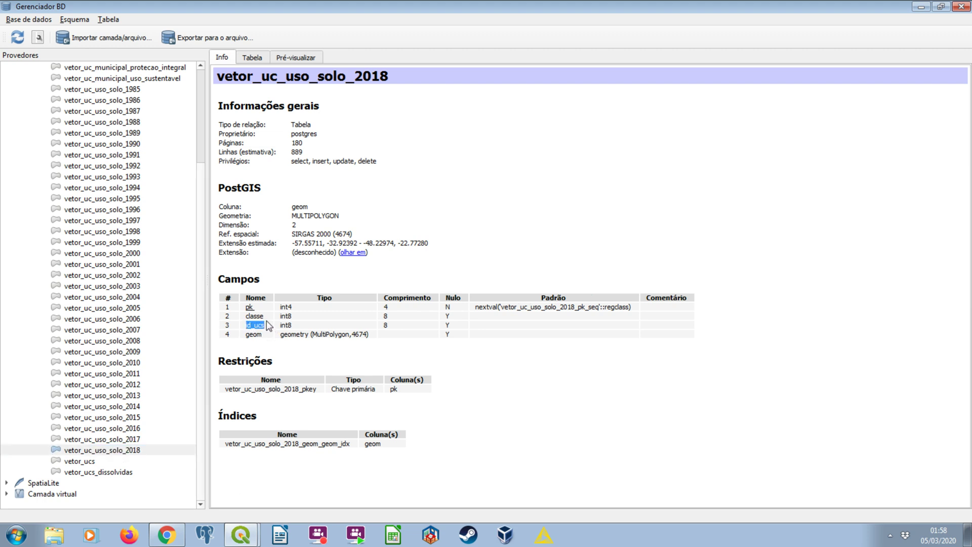
{"action": "left_click", "coordinate": [85, 461]}
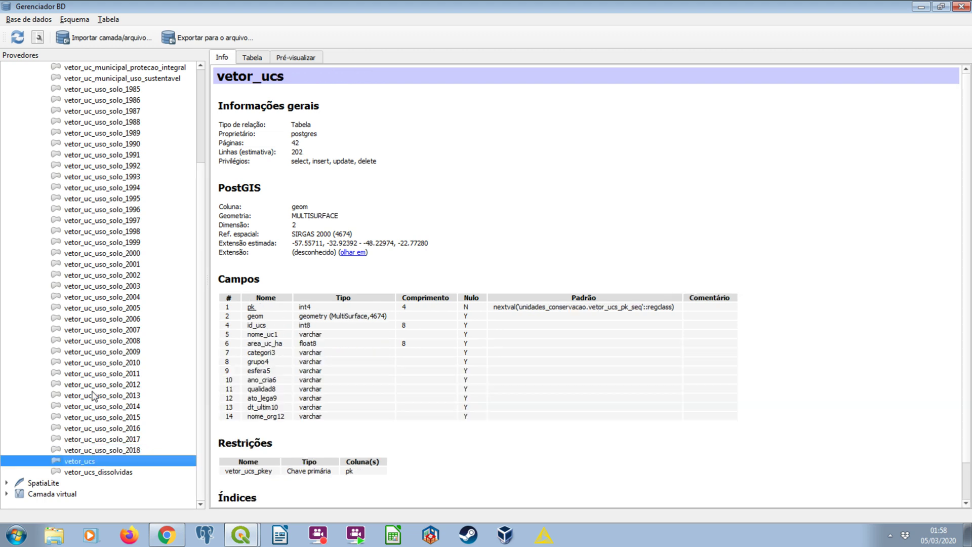
{"action": "left_click", "coordinate": [255, 343]}
{"action": "double_click", "coordinate": [257, 325]}
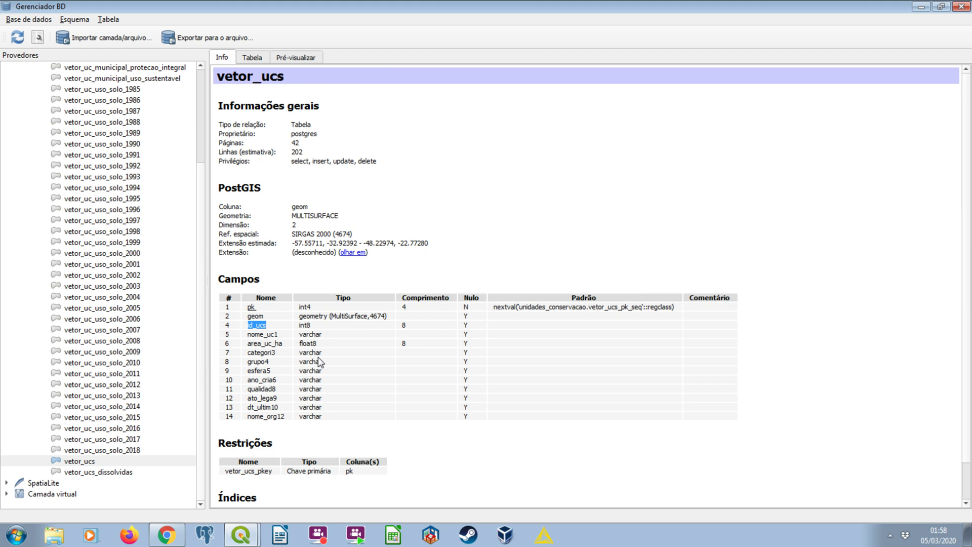
{"action": "left_click", "coordinate": [120, 453]}
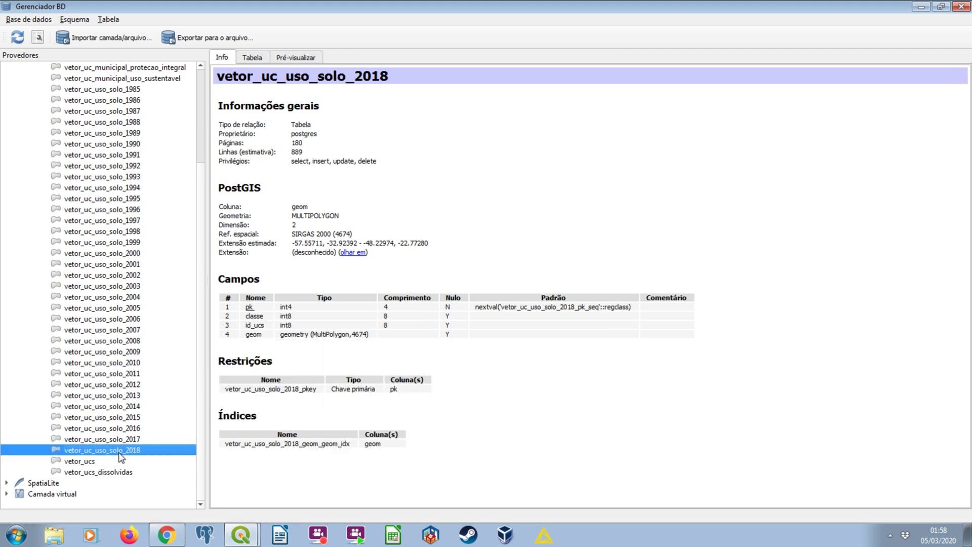
Compare the fields of the vetor_ucs table with those of the recent vetor_uc_uso_solo tables, going back to 2014.
{"action": "left_click", "coordinate": [94, 463]}
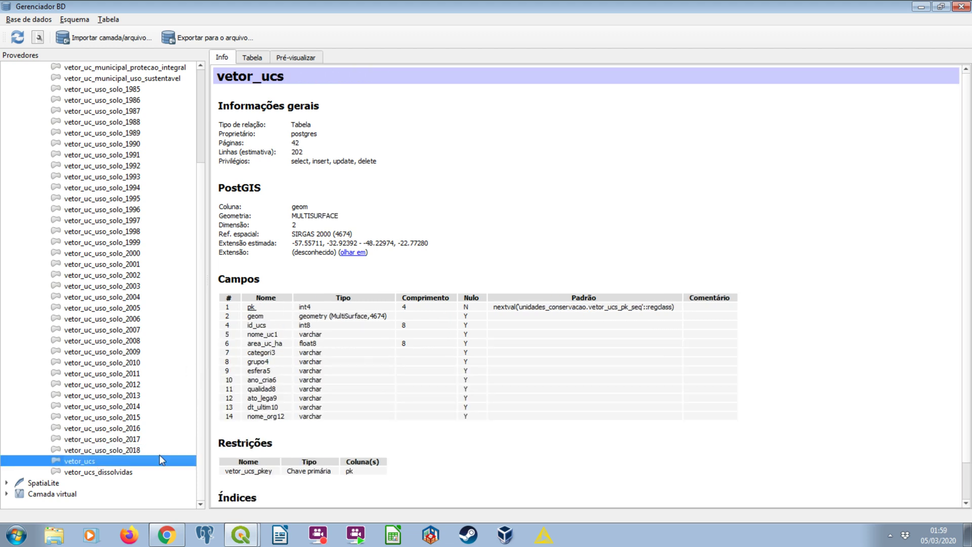
{"action": "key", "text": "Up"}
{"action": "key", "text": "Up"}
{"action": "left_click", "coordinate": [81, 460]}
{"action": "key", "text": "Up"}
{"action": "key", "text": "Up"}
{"action": "key", "text": "Up"}
{"action": "left_click", "coordinate": [84, 462]}
{"action": "left_click", "coordinate": [127, 406]}
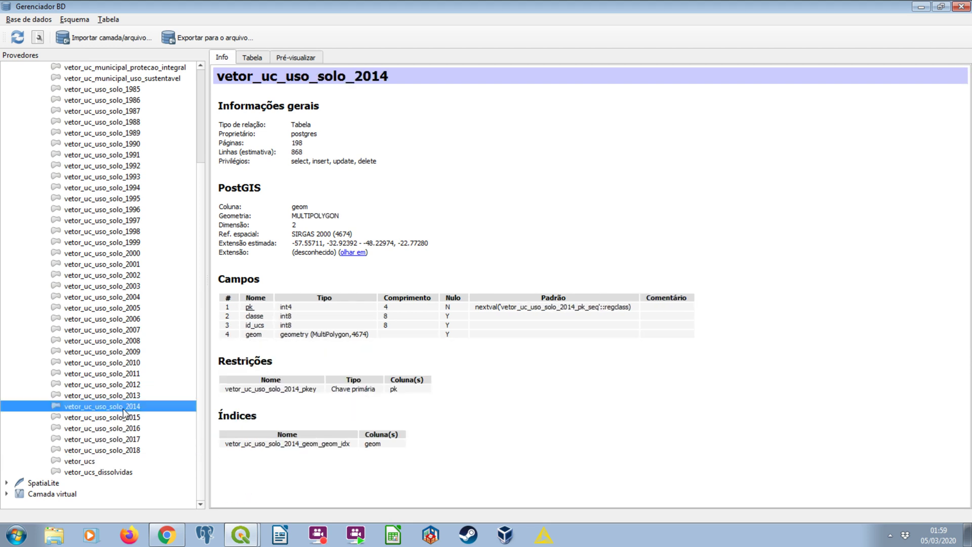
Check the fields of the older vetor_uc_uso_solo tables from 2007 back to 1992, and return to the vetor_ucs details.
{"action": "left_click", "coordinate": [129, 329]}
{"action": "key", "text": "Up"}
{"action": "key", "text": "Up"}
{"action": "key", "text": "Up"}
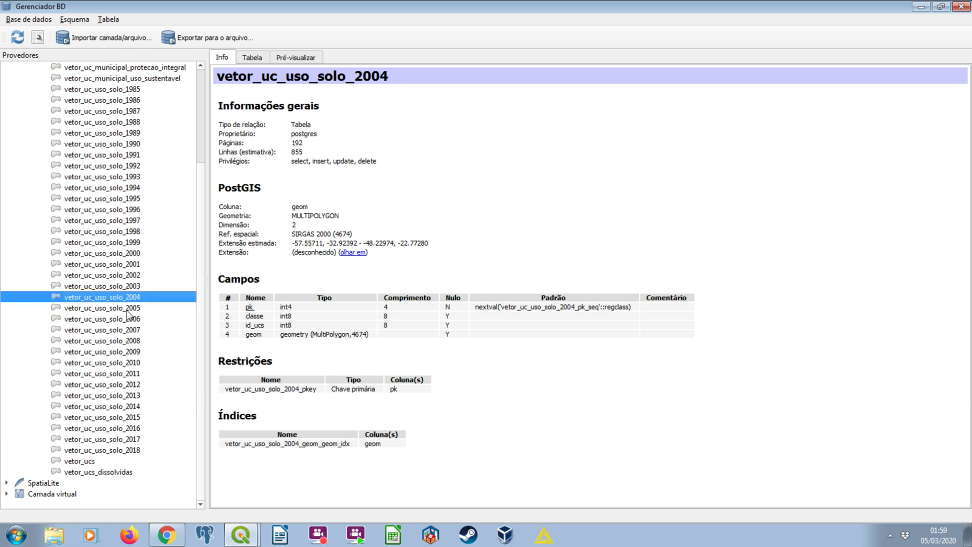
{"action": "left_click", "coordinate": [128, 231]}
{"action": "left_click", "coordinate": [129, 209]}
{"action": "left_click", "coordinate": [131, 187]}
{"action": "left_click", "coordinate": [134, 165]}
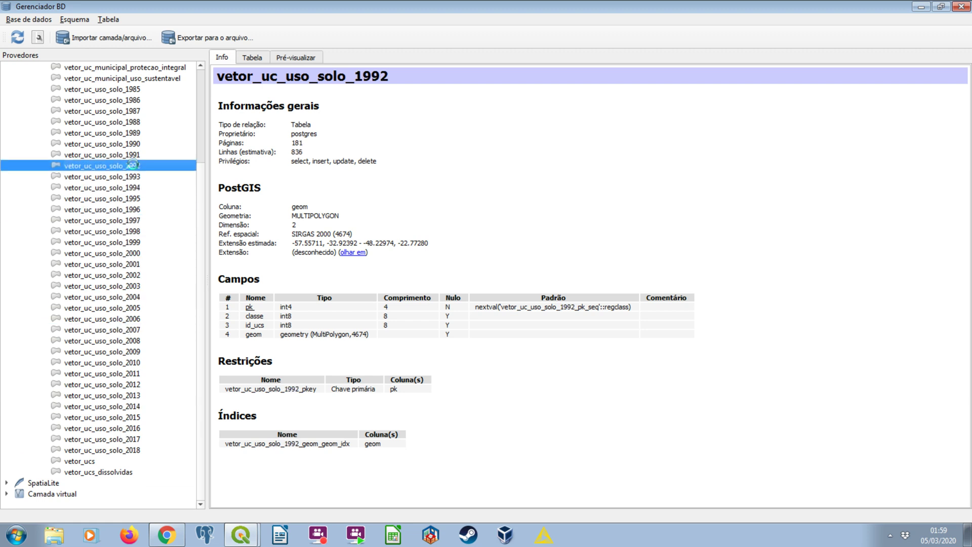
{"action": "left_click", "coordinate": [130, 176]}
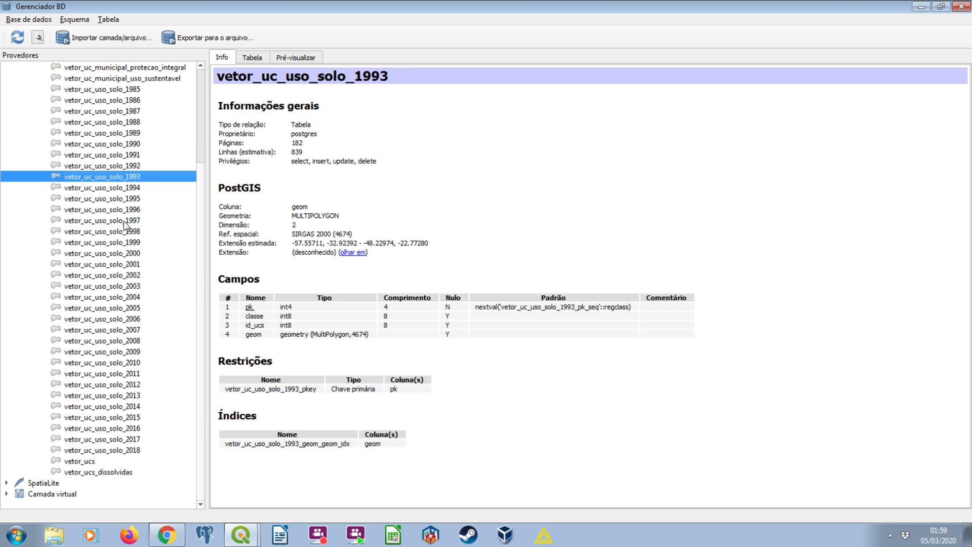
{"action": "left_click", "coordinate": [93, 462]}
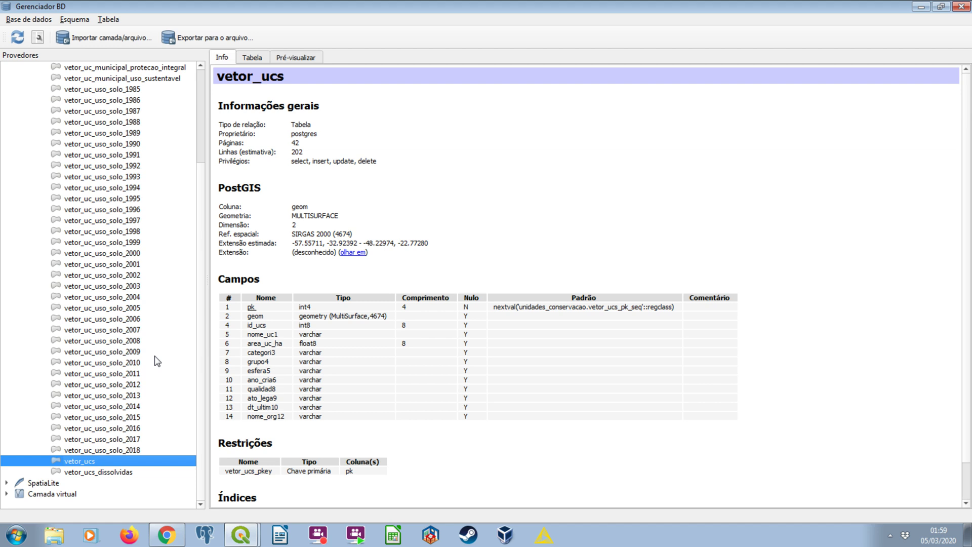
Load the vetor_uc_uso_solo_1985, vetor_uc_uso_solo_2000 and vetor_uc_uso_solo_2018 tables into the map as layers.
{"action": "scroll", "coordinate": [149, 223], "scroll_direction": "up", "scroll_amount": 2}
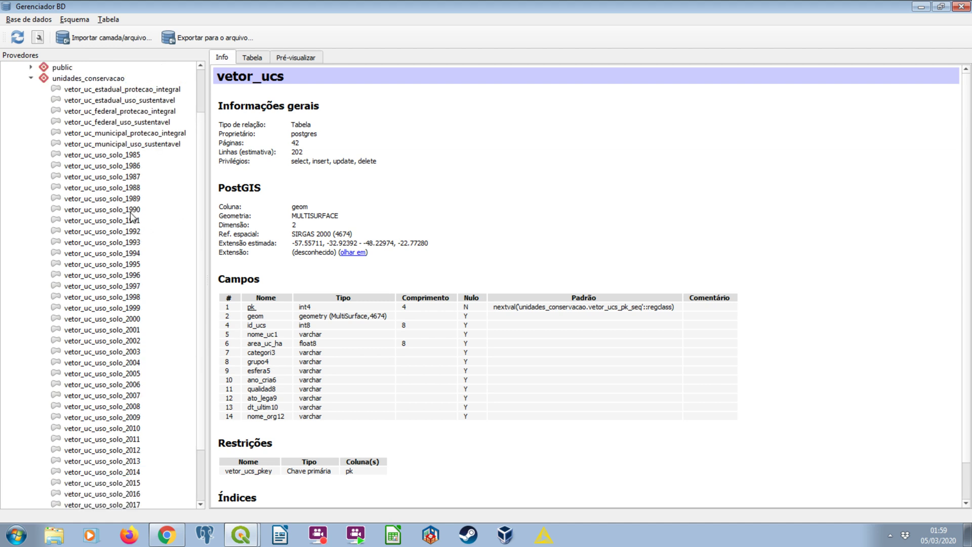
{"action": "left_click", "coordinate": [131, 156]}
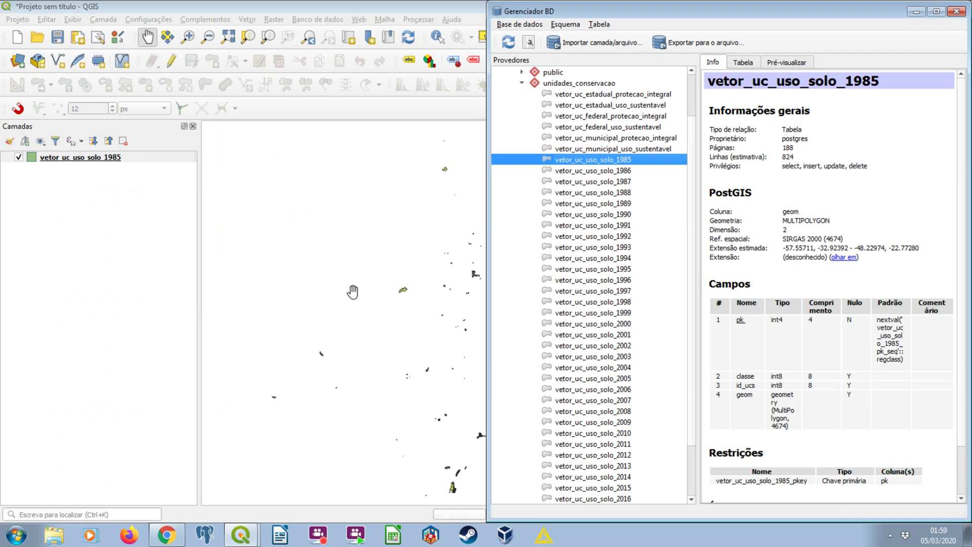
{"action": "double_click", "coordinate": [596, 324]}
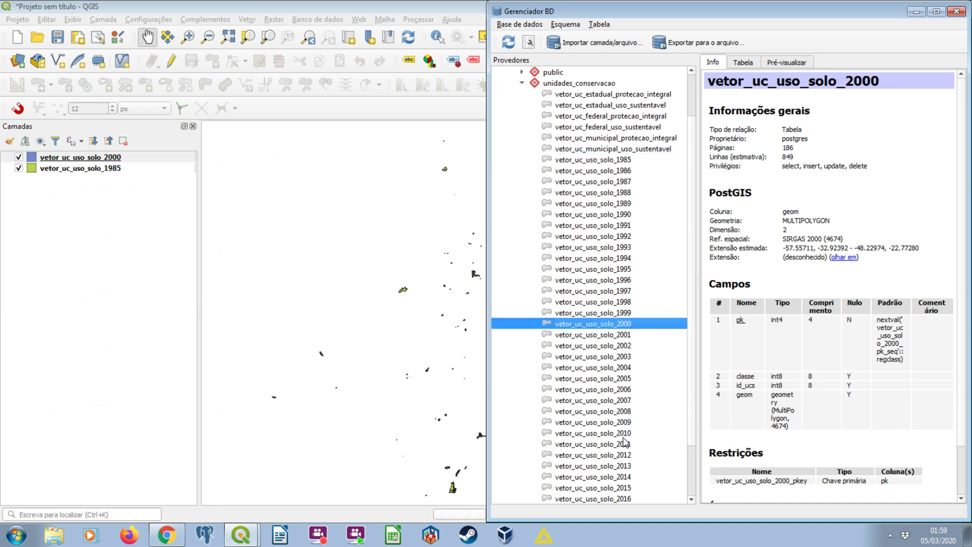
{"action": "scroll", "coordinate": [625, 451], "scroll_direction": "down", "scroll_amount": 3}
{"action": "double_click", "coordinate": [626, 453]}
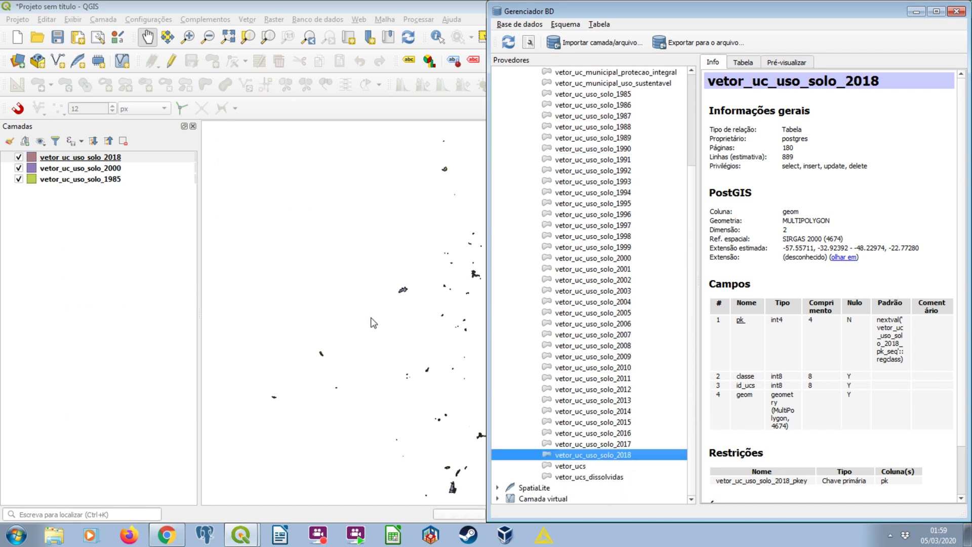
Return to the main map window and hide the vetor_uc_uso_solo_2000 and vetor_uc_uso_solo_1985 layers.
{"action": "left_click", "coordinate": [318, 6]}
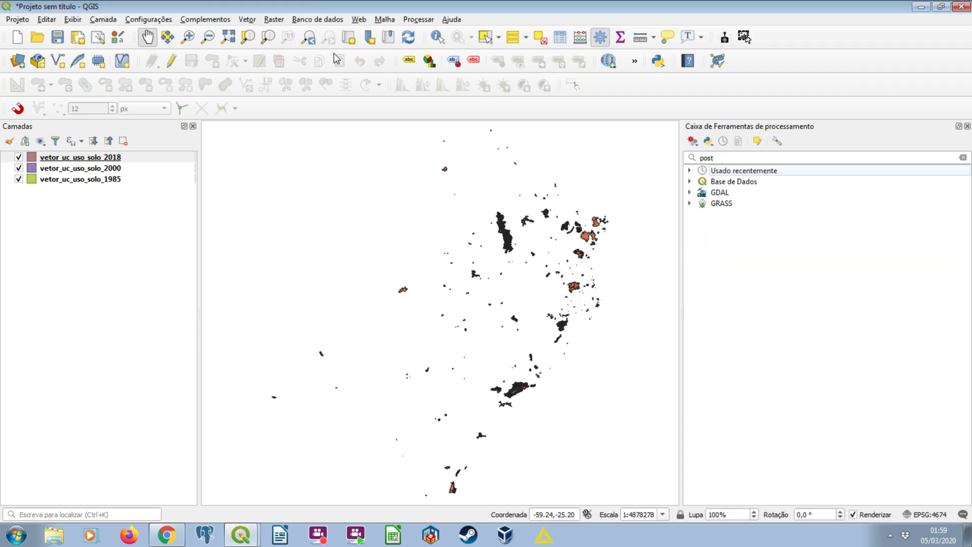
{"action": "left_click", "coordinate": [19, 168]}
{"action": "left_click", "coordinate": [19, 179]}
Examine the classe and id_ucs values in the vetor_uc_uso_solo_2018 layer's attribute table and its polygons on the map.
{"action": "right_click", "coordinate": [65, 161]}
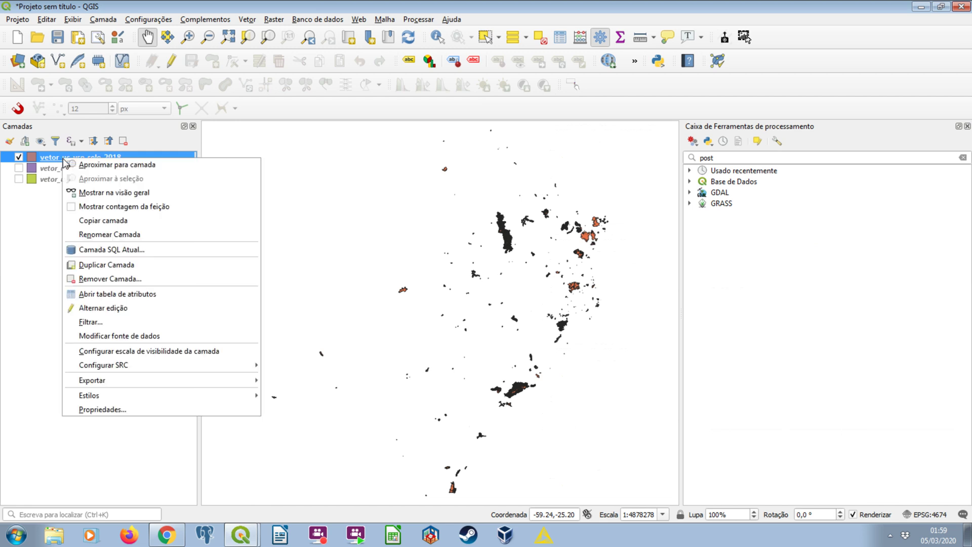
{"action": "left_click", "coordinate": [119, 295]}
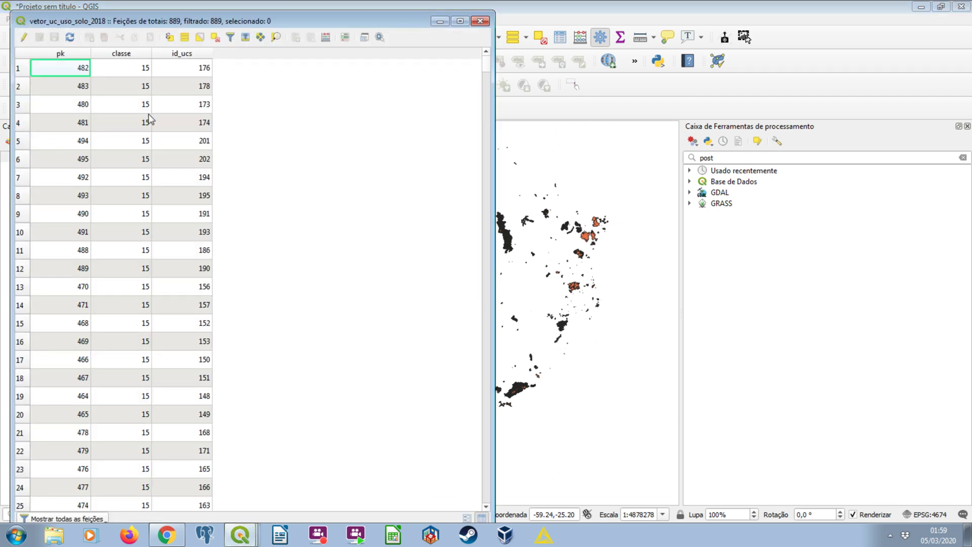
{"action": "scroll", "coordinate": [150, 119], "scroll_direction": "down", "scroll_amount": 20}
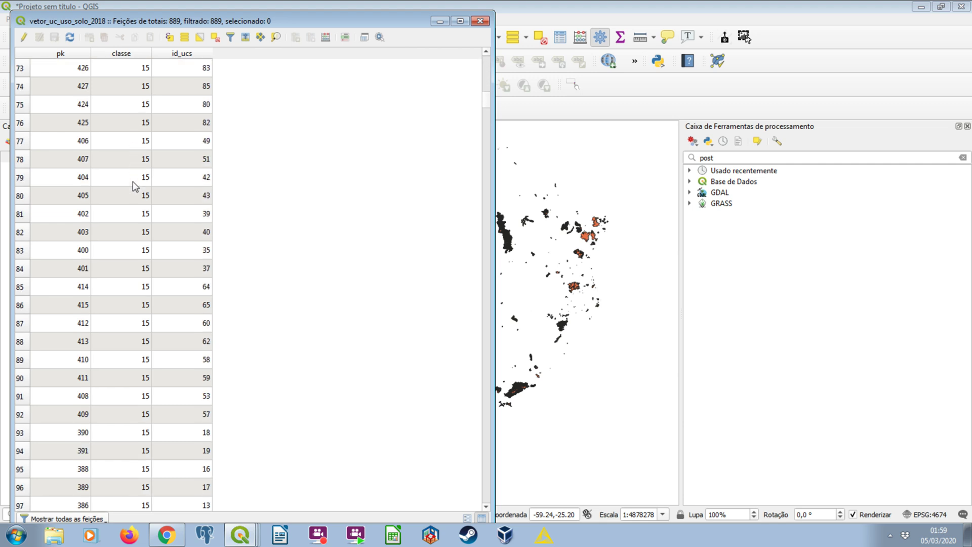
{"action": "scroll", "coordinate": [134, 195], "scroll_direction": "down", "scroll_amount": 4}
{"action": "scroll", "coordinate": [136, 195], "scroll_direction": "down", "scroll_amount": 1}
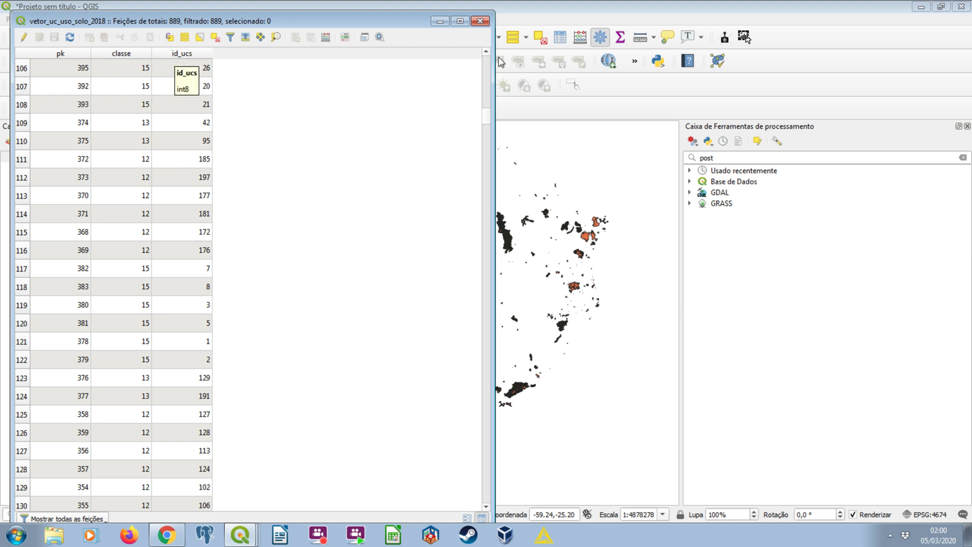
{"action": "left_click", "coordinate": [480, 20]}
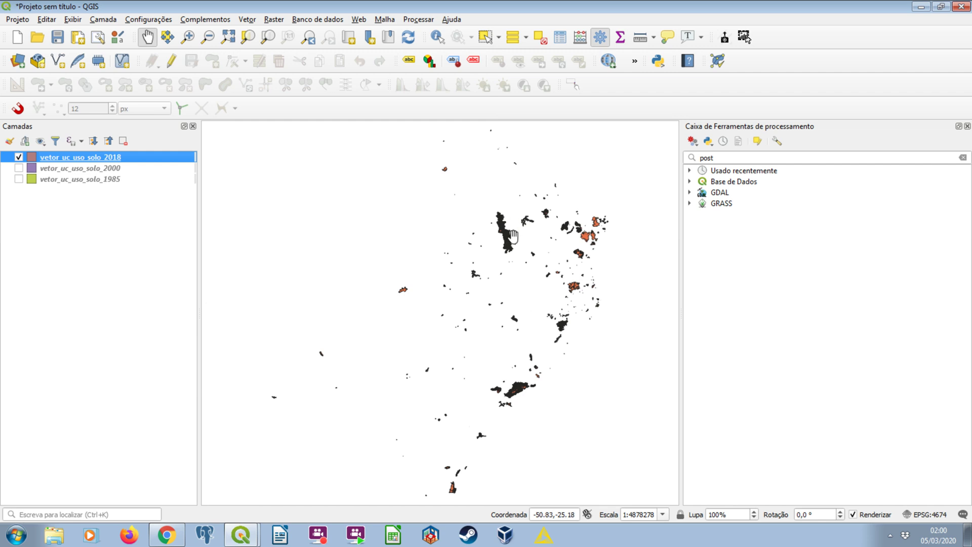
{"action": "scroll", "coordinate": [528, 232], "scroll_direction": "up", "scroll_amount": 4}
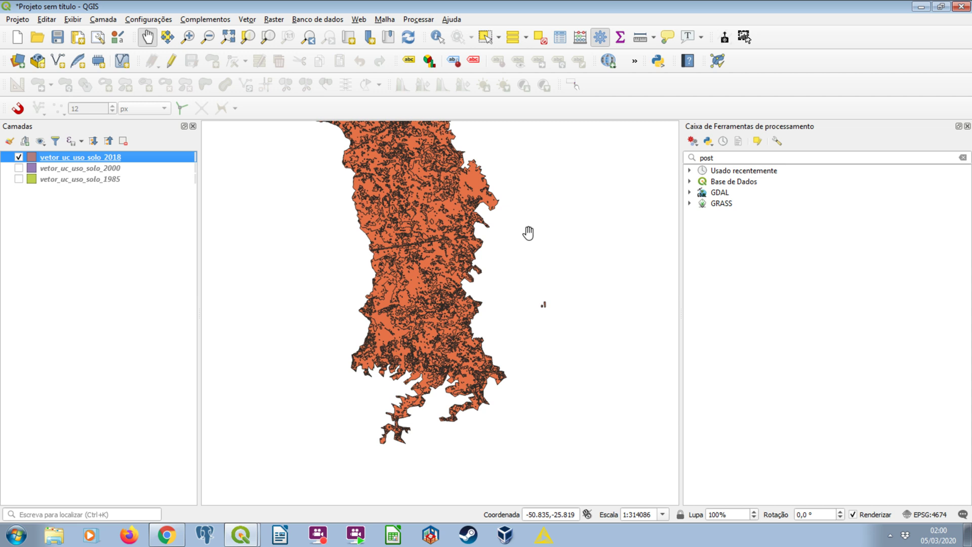
{"action": "scroll", "coordinate": [563, 352], "scroll_direction": "down", "scroll_amount": 2}
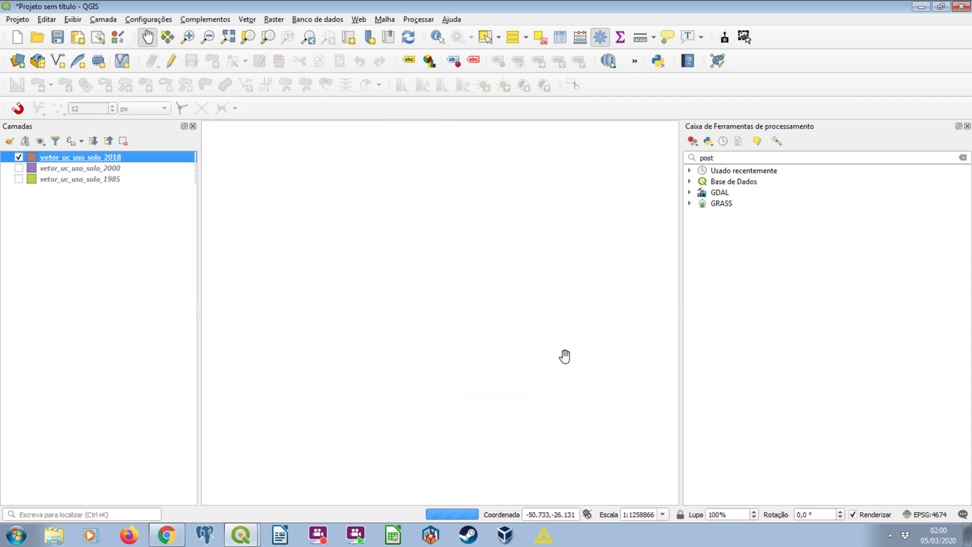
Reopen DB Manager and review the fields, constraints and indexes of the vetor_uc_uso_solo_2018 table.
{"action": "left_click", "coordinate": [318, 19]}
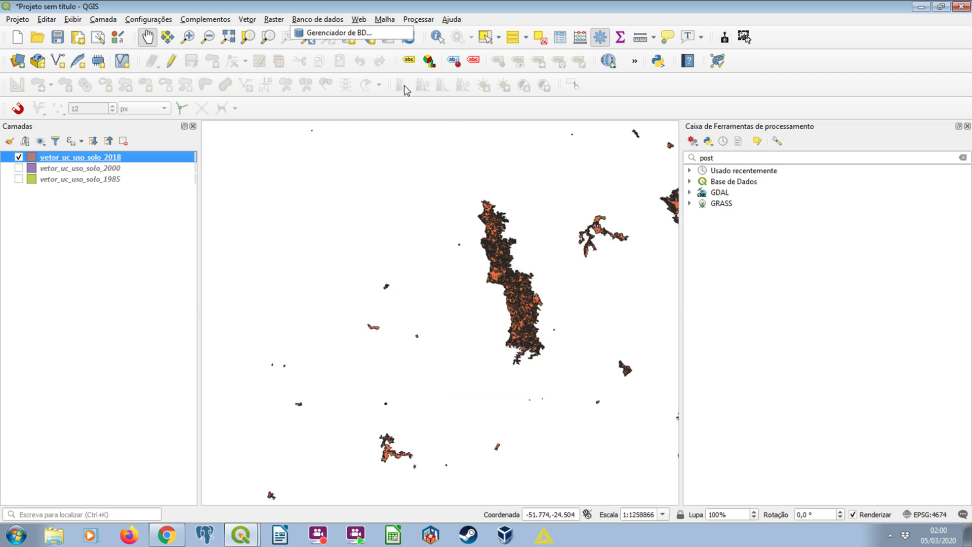
{"action": "left_click", "coordinate": [328, 33]}
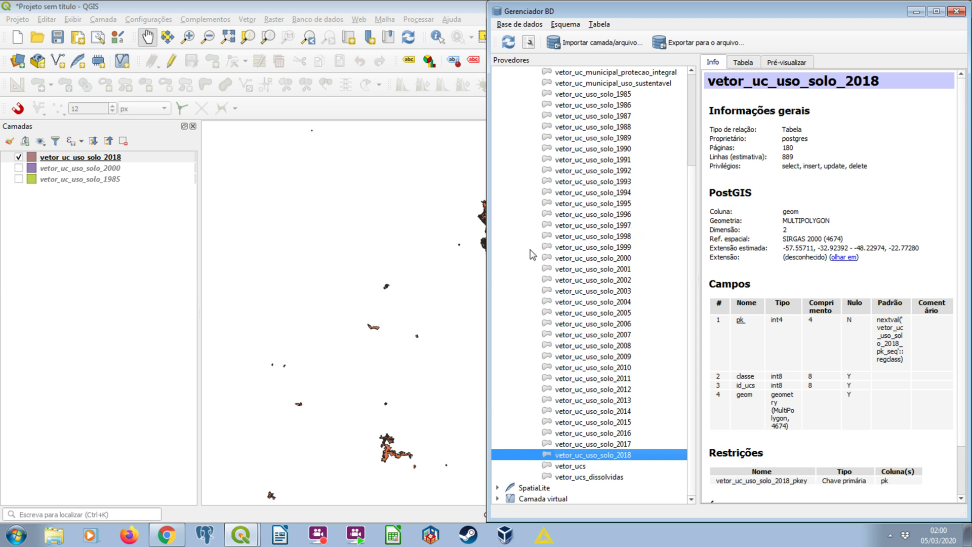
{"action": "scroll", "coordinate": [894, 159], "scroll_direction": "down", "scroll_amount": 2}
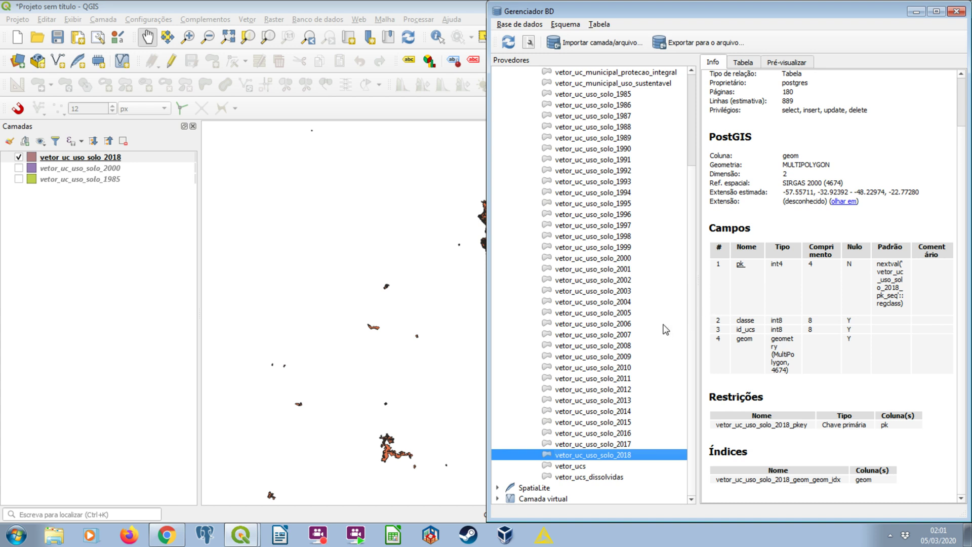
Clear the loaded layers by discarding the current project without saving it.
{"action": "key", "text": "alt+F4"}
{"action": "key", "text": "alt+F4"}
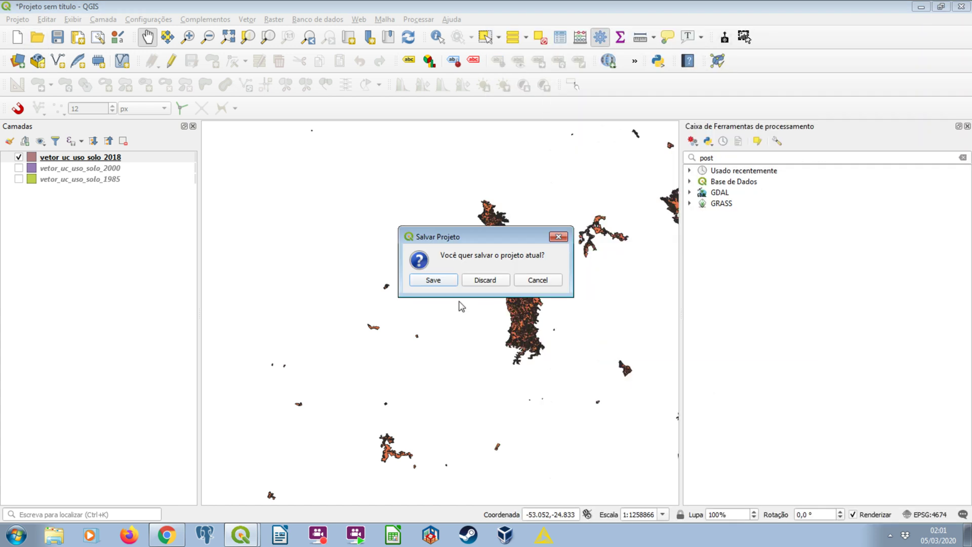
{"action": "left_click", "coordinate": [485, 280]}
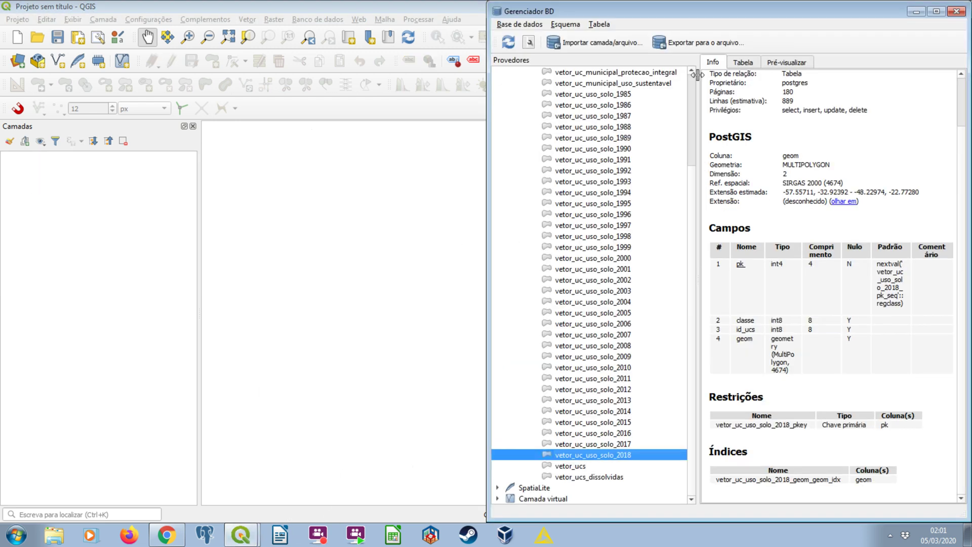
Open an SQL query window for the postgres database and widen both DB Manager and its table list.
{"action": "scroll", "coordinate": [587, 185], "scroll_direction": "up", "scroll_amount": 10}
{"action": "scroll", "coordinate": [587, 185], "scroll_direction": "down", "scroll_amount": 10}
{"action": "left_click", "coordinate": [528, 44]}
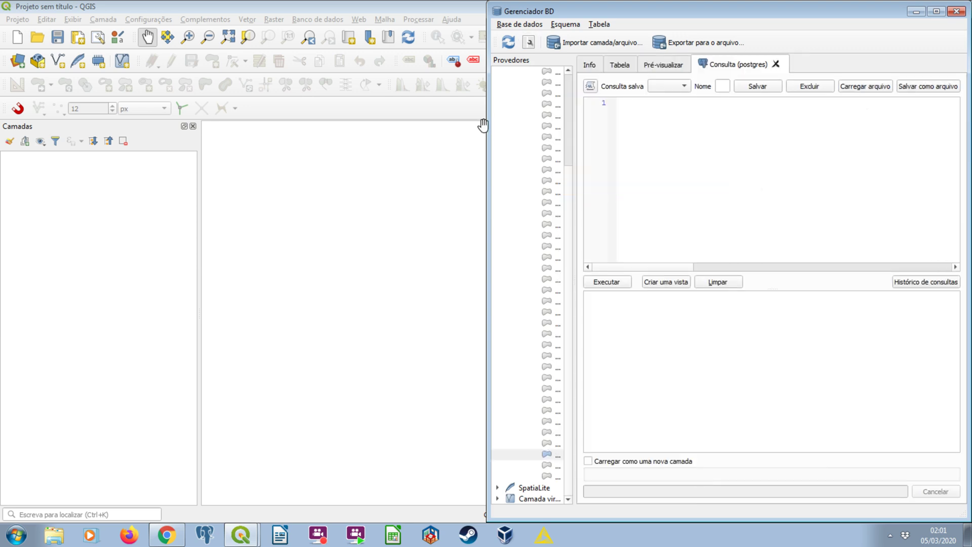
{"action": "left_click_drag", "start_coordinate": [486, 124], "coordinate": [317, 124]}
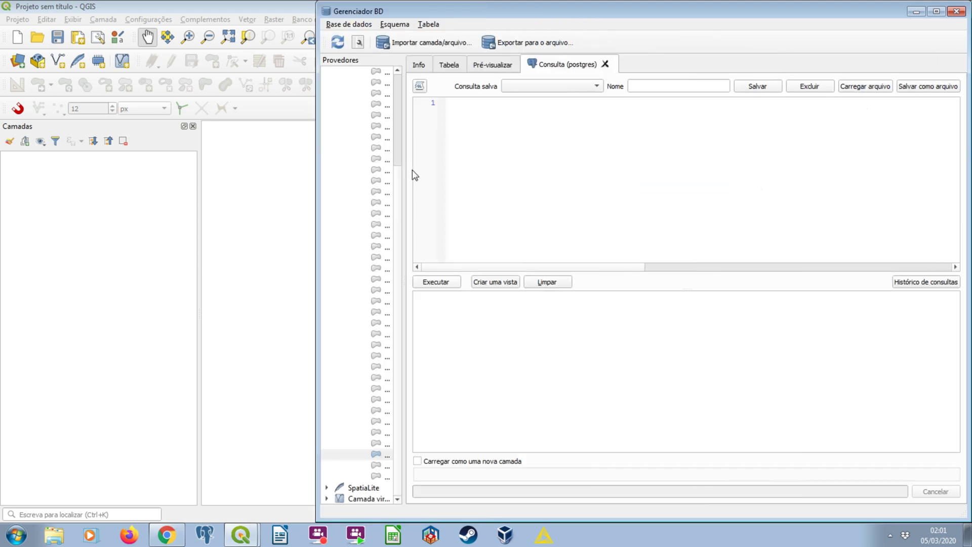
{"action": "left_click_drag", "start_coordinate": [403, 167], "coordinate": [552, 182]}
Review the fields of the vetor_uc_uso_solo_1985 table in the unidades_conservacao schema.
{"action": "scroll", "coordinate": [449, 199], "scroll_direction": "up", "scroll_amount": 3}
{"action": "left_click", "coordinate": [448, 193]}
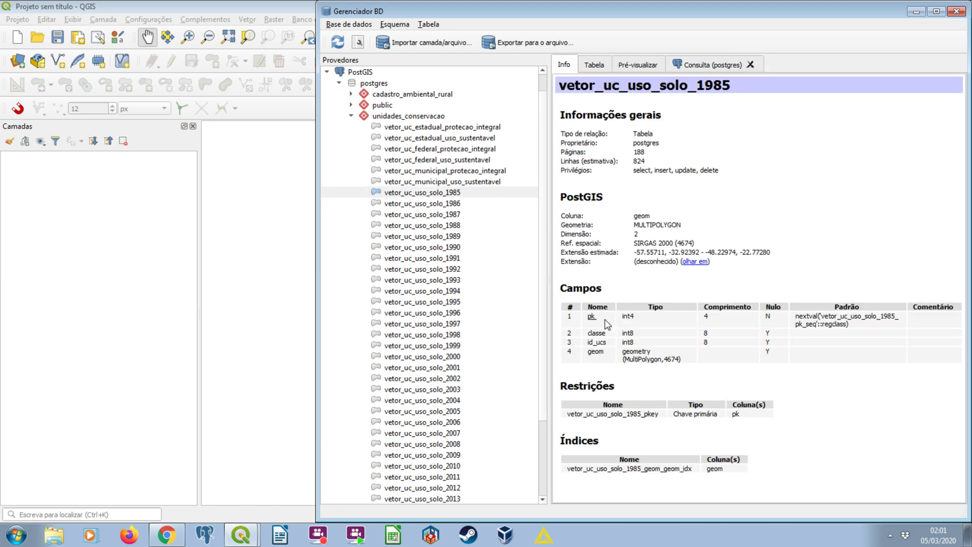
{"action": "left_click_drag", "start_coordinate": [604, 320], "coordinate": [611, 354]}
Begin the SQL query with "select" on the first line and "from" on the second.
{"action": "left_click", "coordinate": [705, 68]}
{"action": "type", "text": "select"}
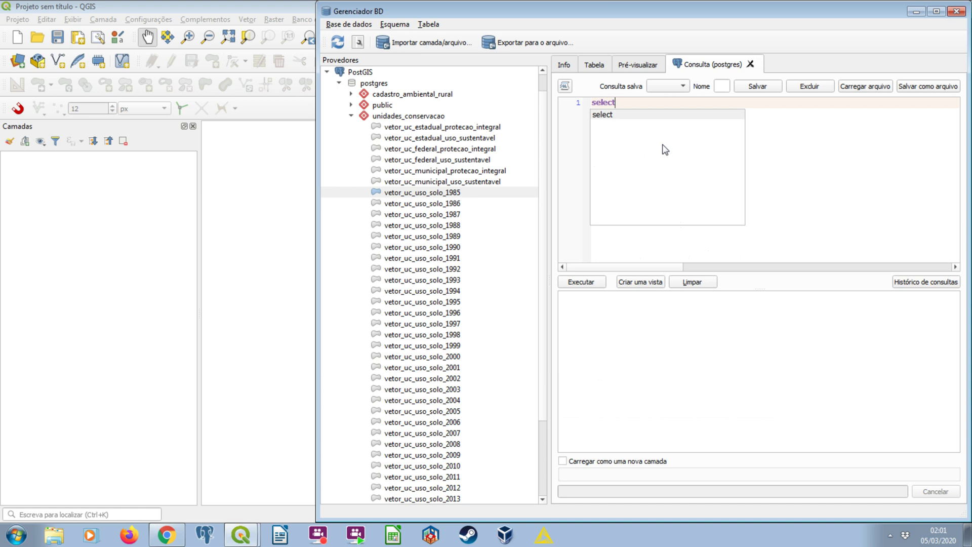
{"action": "key", "text": "Escape"}
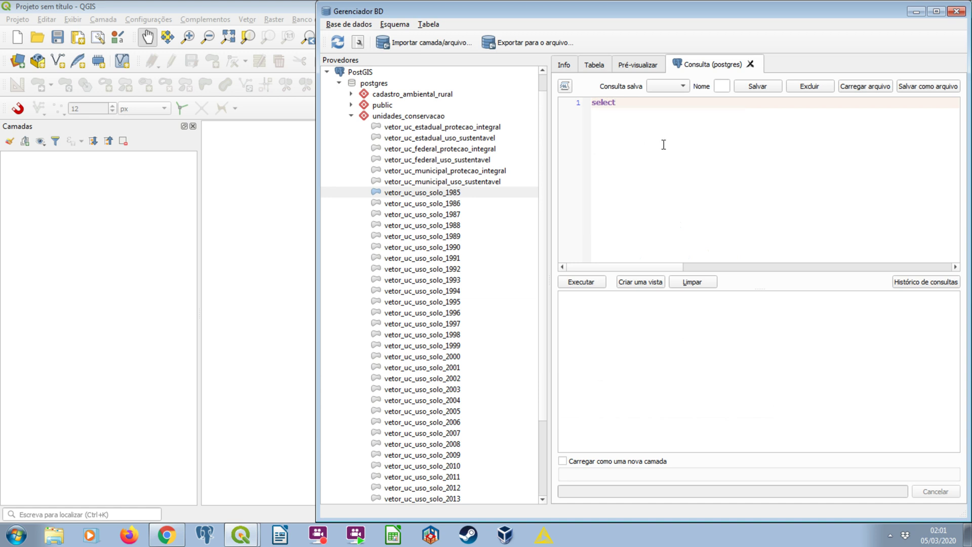
{"action": "key", "text": "Return"}
{"action": "type", "text": "from"}
{"action": "key", "text": "Escape"}
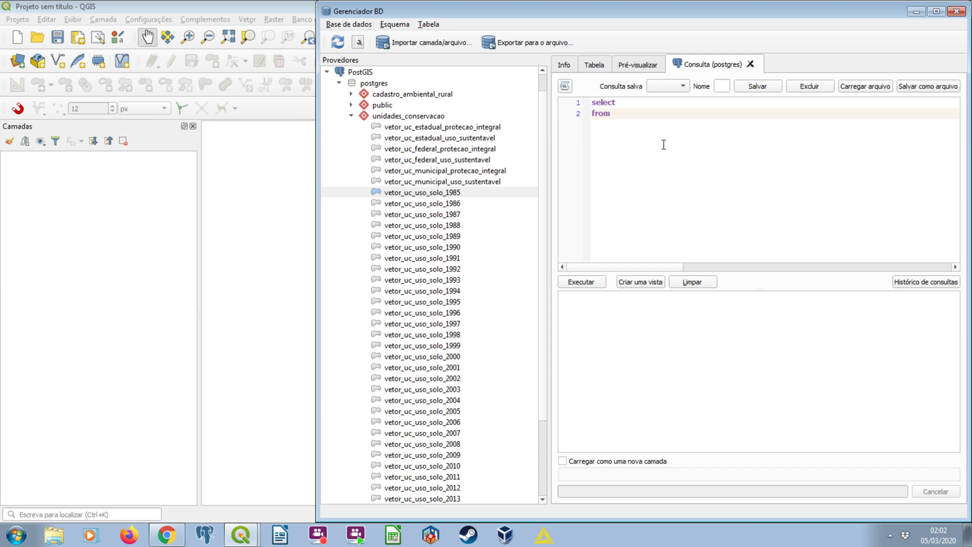
Complete the from clause with the table unidades_conservacao.vetor_uc_uso_solo_1985 and the alias a.
{"action": "type", "text": "uni"}
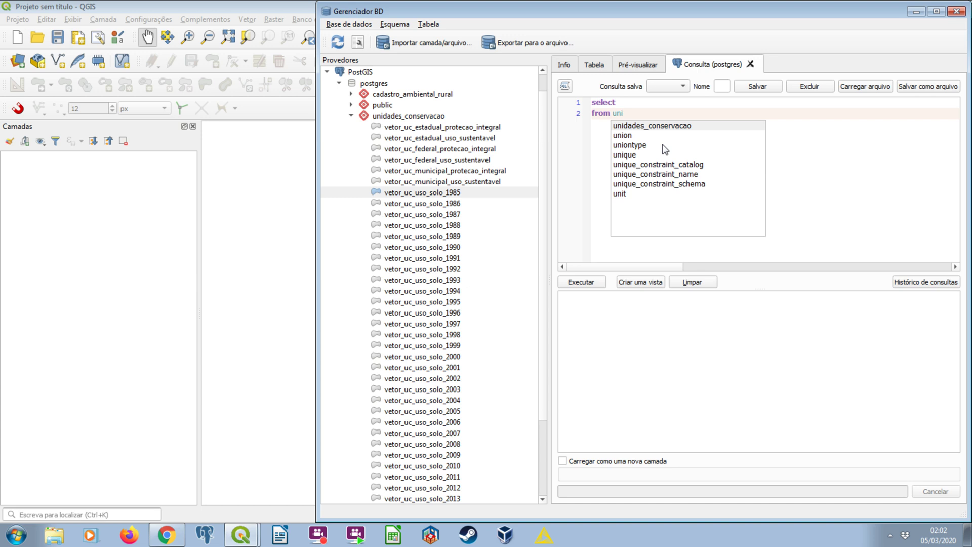
{"action": "key", "text": "Return"}
{"action": "type", "text": ".v"}
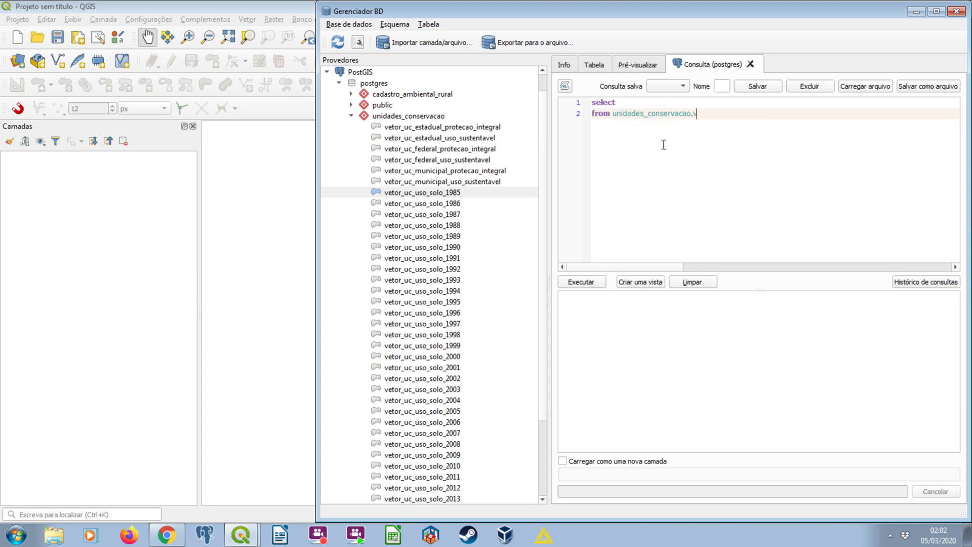
{"action": "type", "text": "etor"}
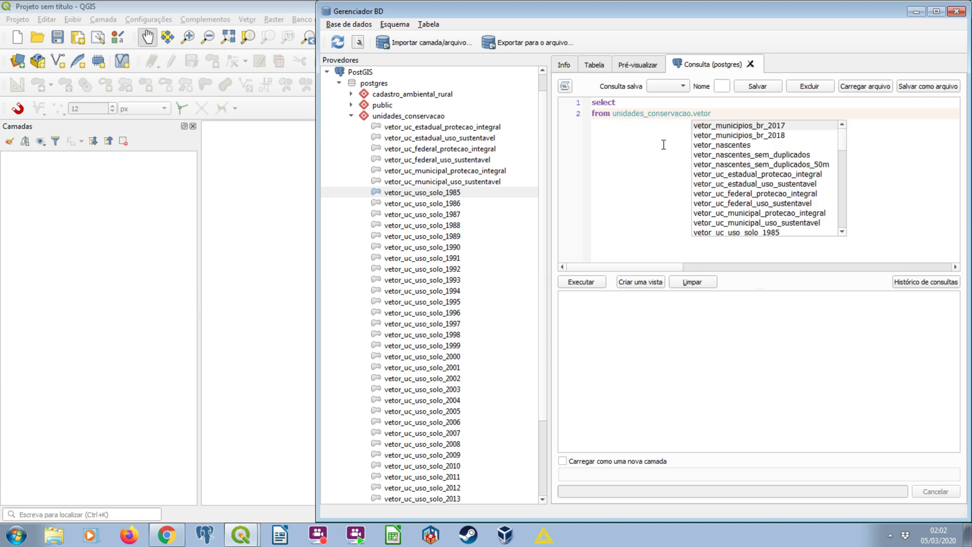
{"action": "type", "text": "_u"}
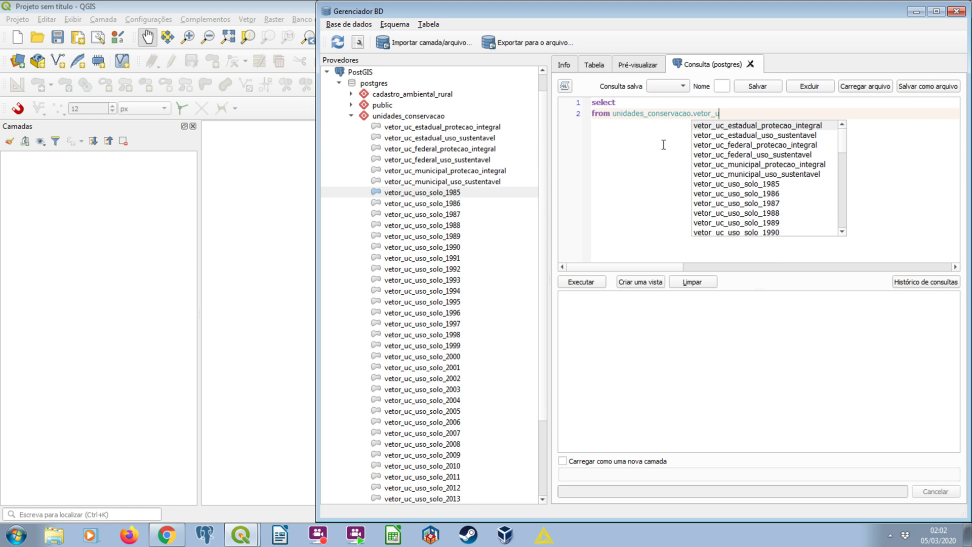
{"action": "type", "text": "c"}
{"action": "key", "text": "Down"}
{"action": "key", "text": "Down"}
{"action": "key", "text": "Down"}
{"action": "key", "text": "Down"}
{"action": "key", "text": "Down"}
{"action": "key", "text": "Down"}
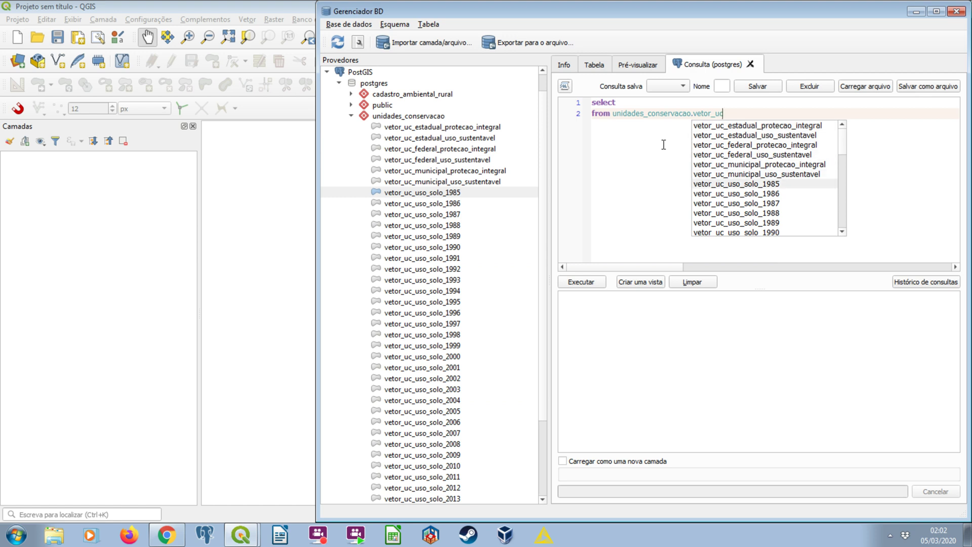
{"action": "key", "text": "Return"}
{"action": "type", "text": "a"}
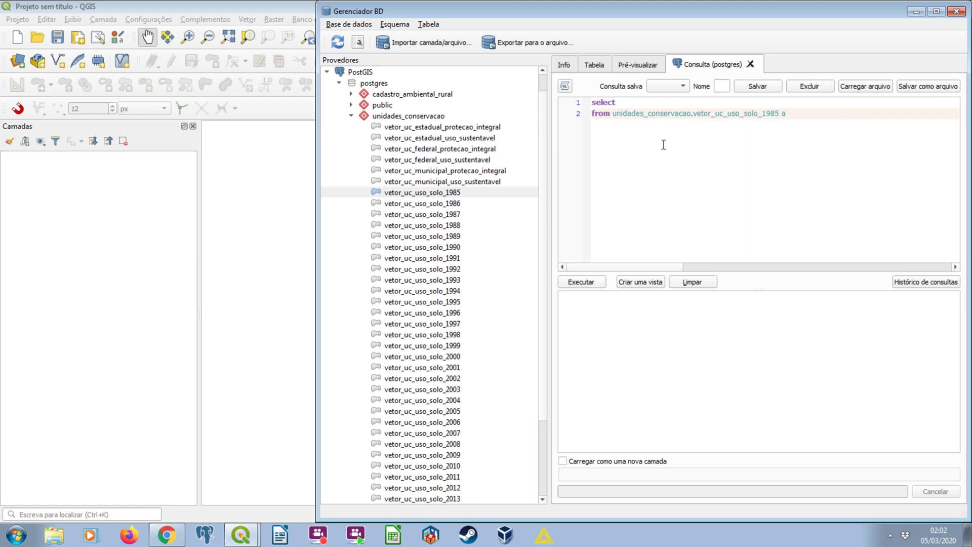
Add unidades_conservacao.vetor_ucs with the alias b as a second table in the from clause.
{"action": "type", "text": ", un"}
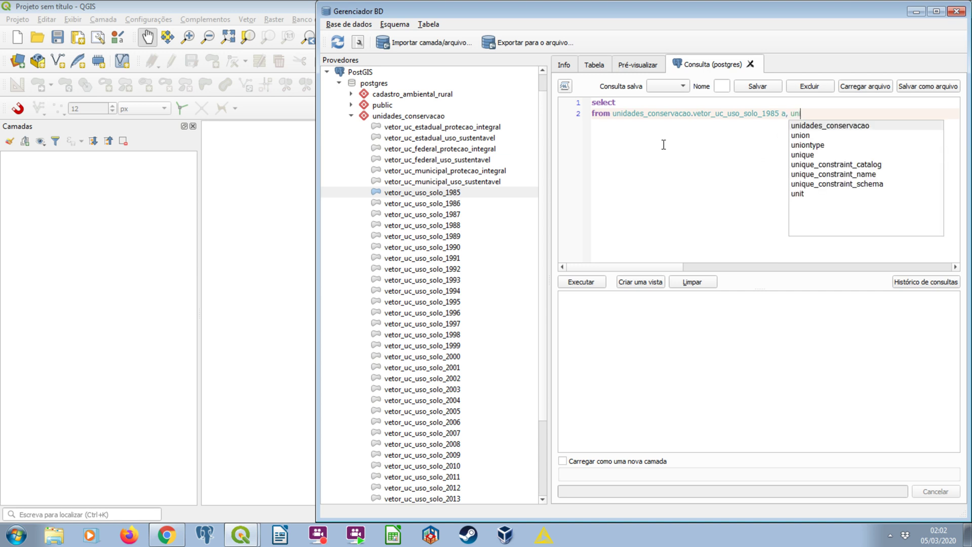
{"action": "key", "text": "Return"}
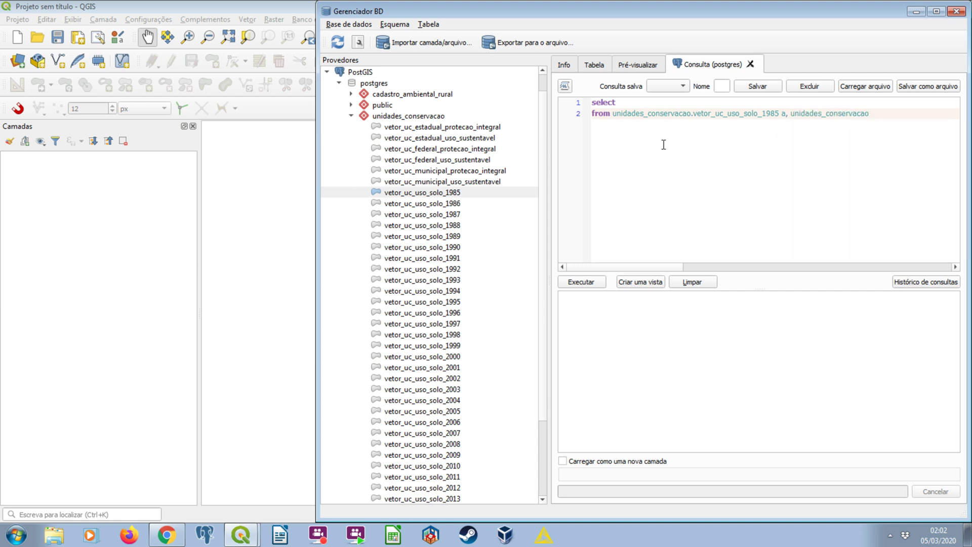
{"action": "type", "text": ".vetor_uc"}
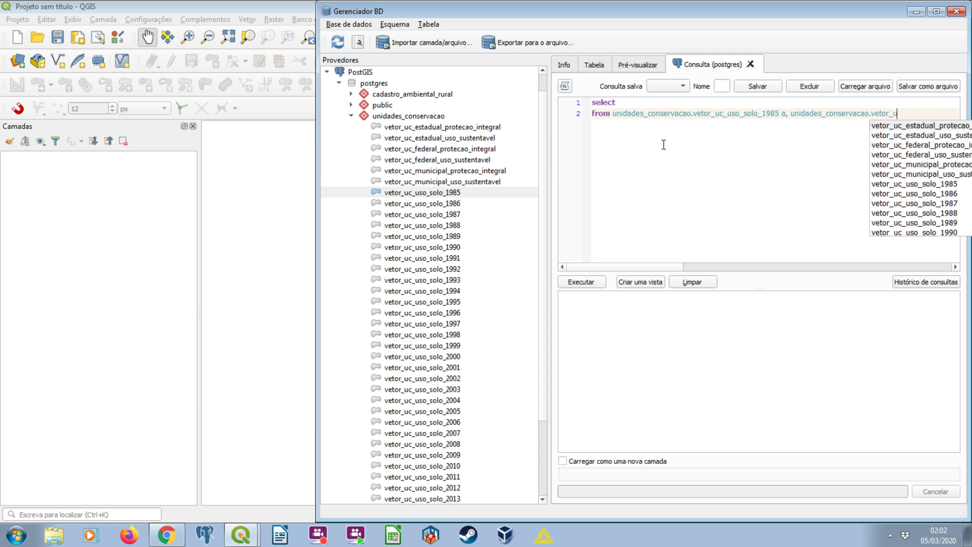
{"action": "key", "text": "Escape"}
{"action": "type", "text": "s b"}
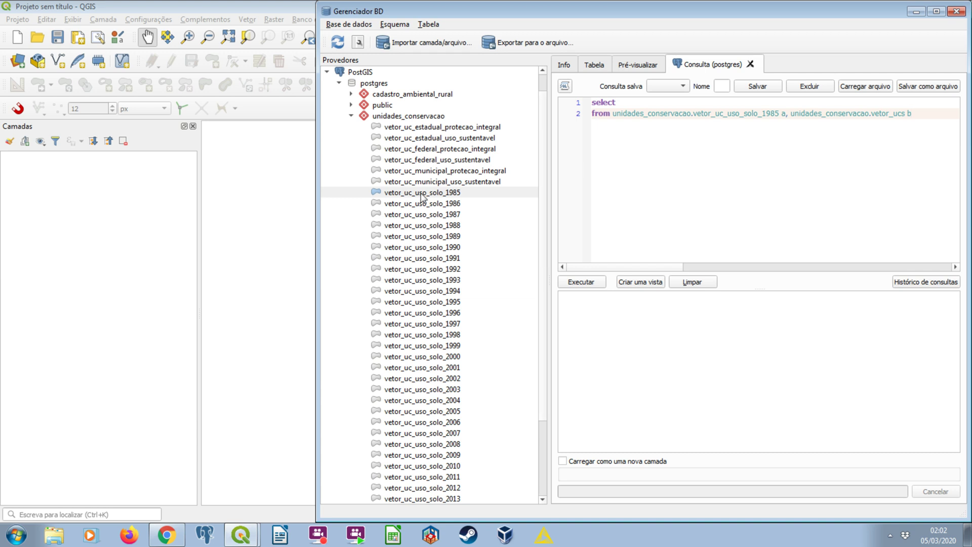
Compare the columns and rows of the vetor_ucs and vetor_uc_uso_solo_1985 tables, and return to the query.
{"action": "left_click", "coordinate": [463, 196]}
{"action": "left_click", "coordinate": [464, 196]}
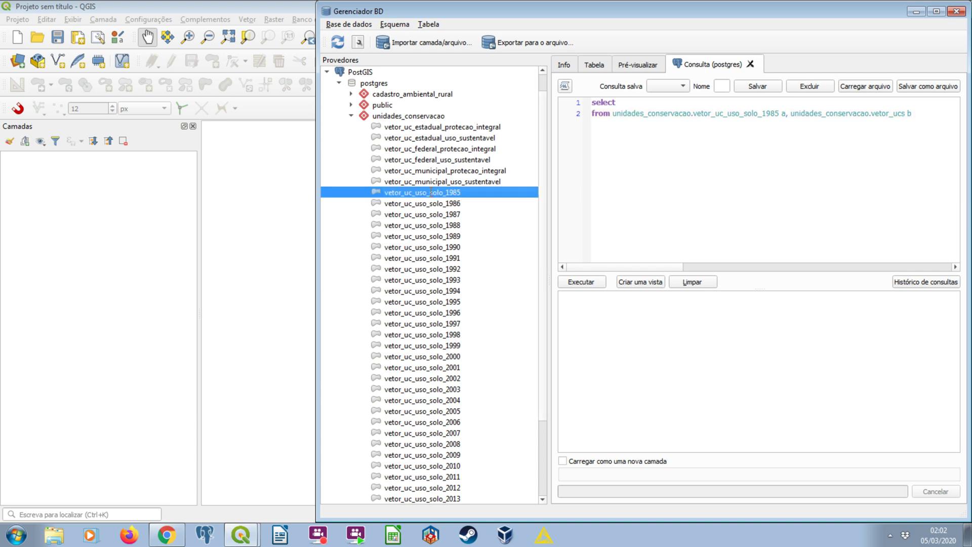
{"action": "scroll", "coordinate": [455, 213], "scroll_direction": "down", "scroll_amount": 3}
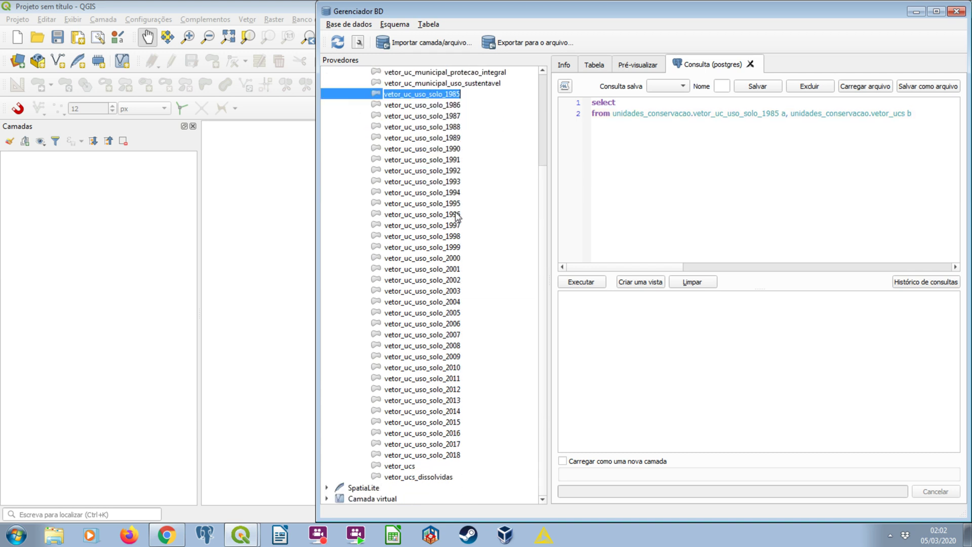
{"action": "left_click", "coordinate": [401, 468]}
{"action": "scroll", "coordinate": [541, 148], "scroll_direction": "up", "scroll_amount": 3}
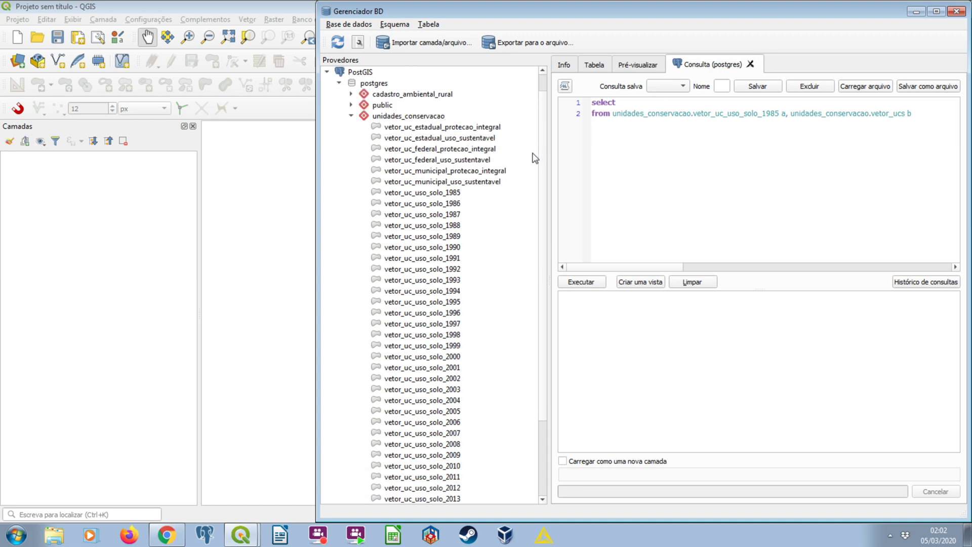
{"action": "left_click", "coordinate": [588, 67]}
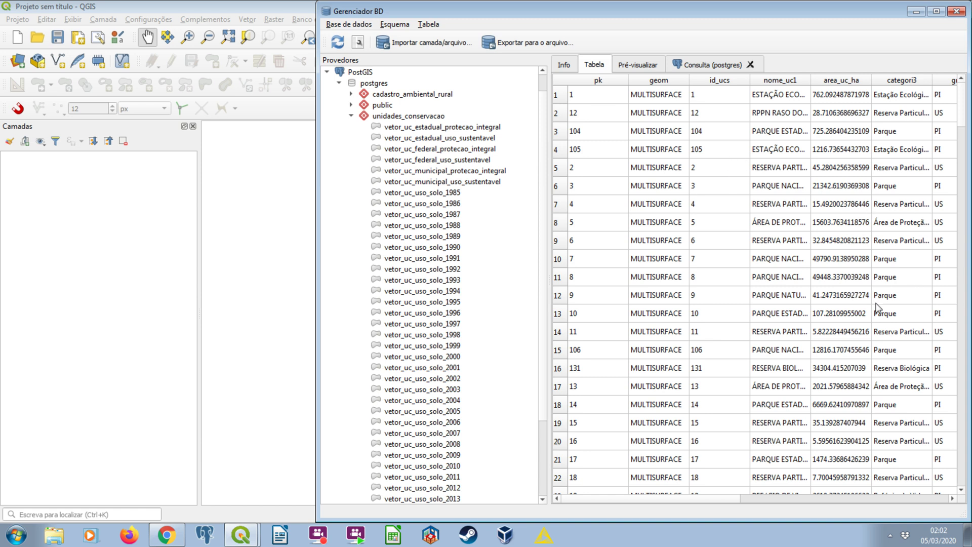
{"action": "scroll", "coordinate": [430, 283], "scroll_direction": "down", "scroll_amount": 3}
{"action": "left_click", "coordinate": [408, 466]}
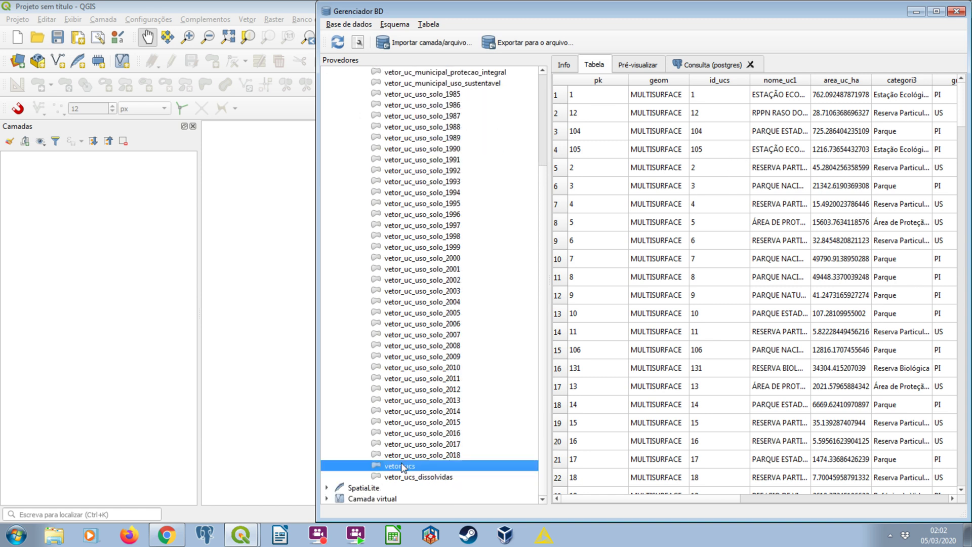
{"action": "scroll", "coordinate": [405, 456], "scroll_direction": "up", "scroll_amount": 3}
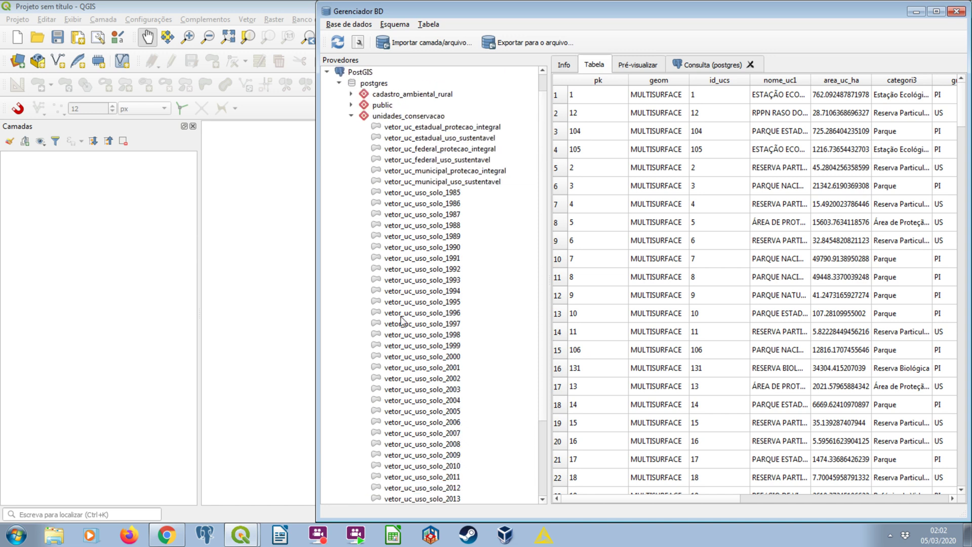
{"action": "left_click", "coordinate": [438, 194]}
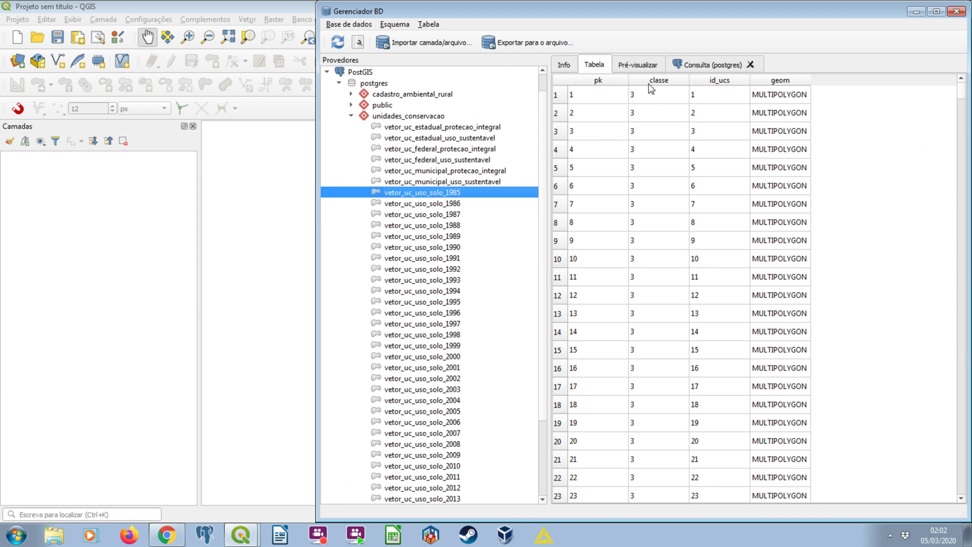
{"action": "left_click", "coordinate": [711, 64]}
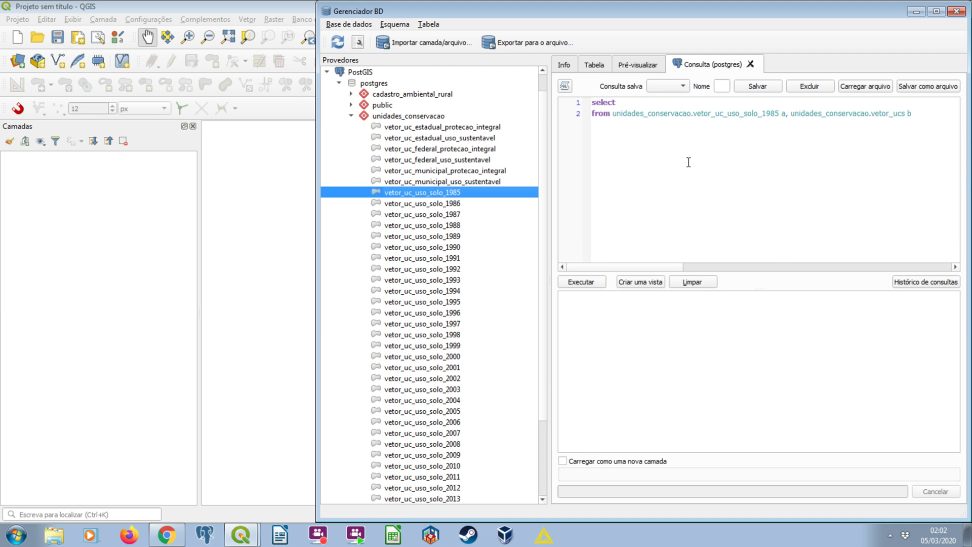
Copy the field names from the vetor_uc_uso_solo_1985 table information into the query between select and from.
{"action": "left_click", "coordinate": [568, 66]}
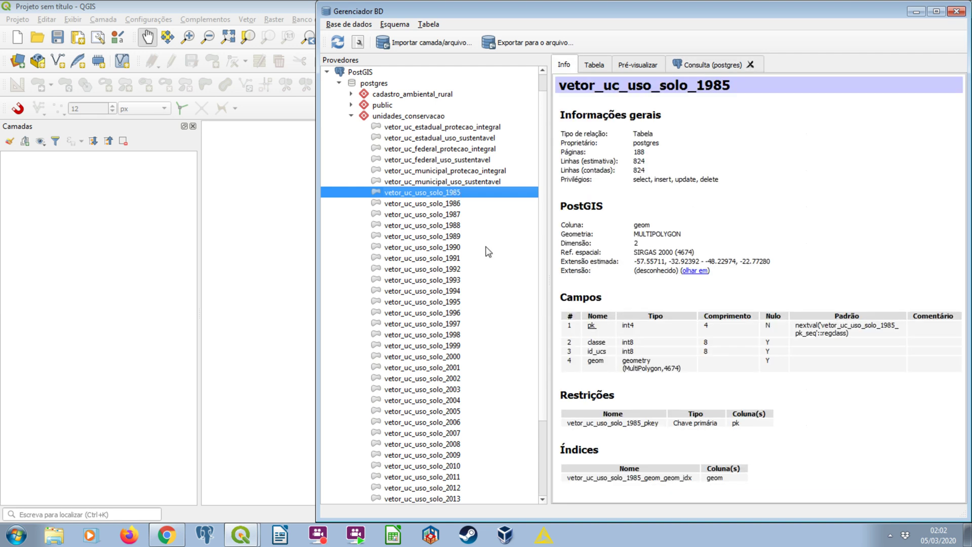
{"action": "left_click_drag", "start_coordinate": [584, 310], "coordinate": [609, 364]}
{"action": "key", "text": "ctrl+c"}
{"action": "key", "text": "ctrl+shift+Tab"}
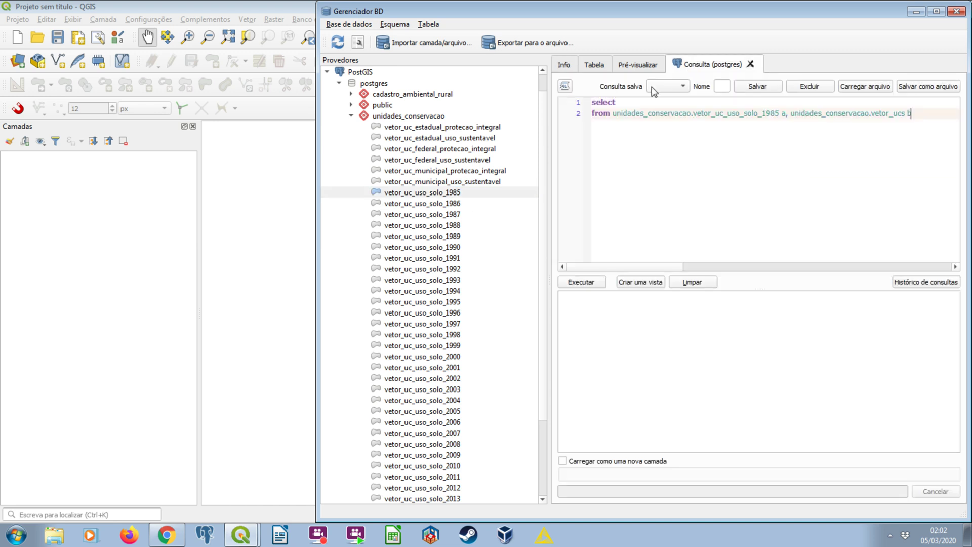
{"action": "left_click", "coordinate": [638, 101]}
{"action": "key", "text": "Return"}
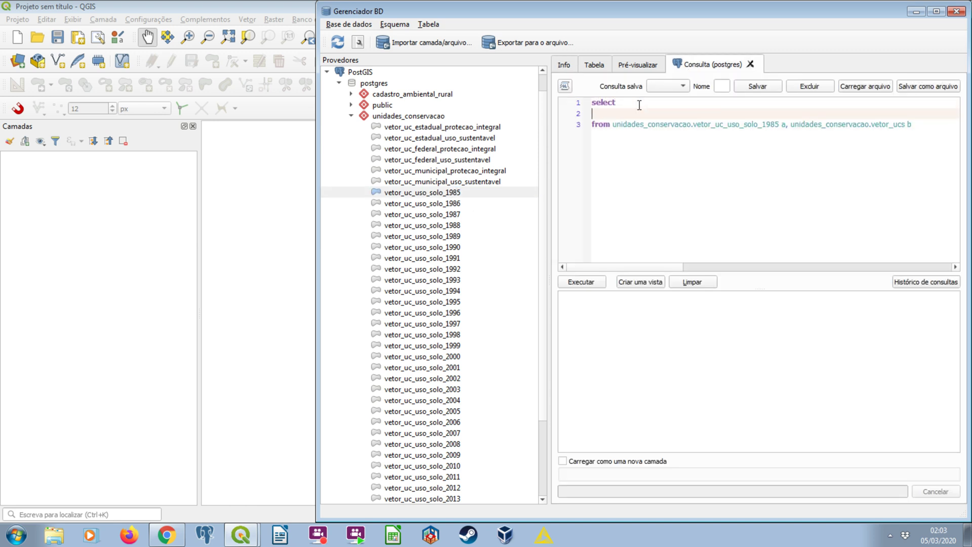
{"action": "key", "text": "ctrl+v"}
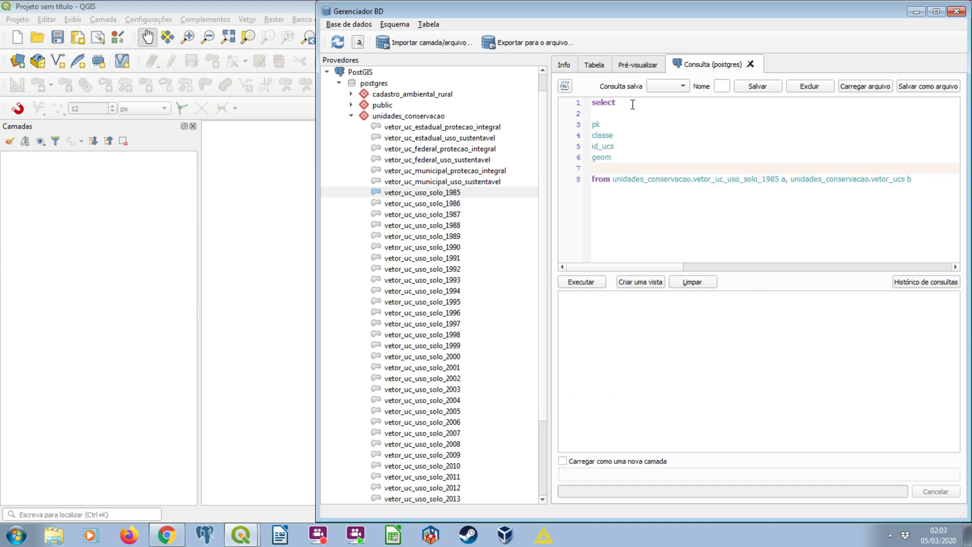
Remove the pk field and its line from the copied field list.
{"action": "double_click", "coordinate": [595, 124]}
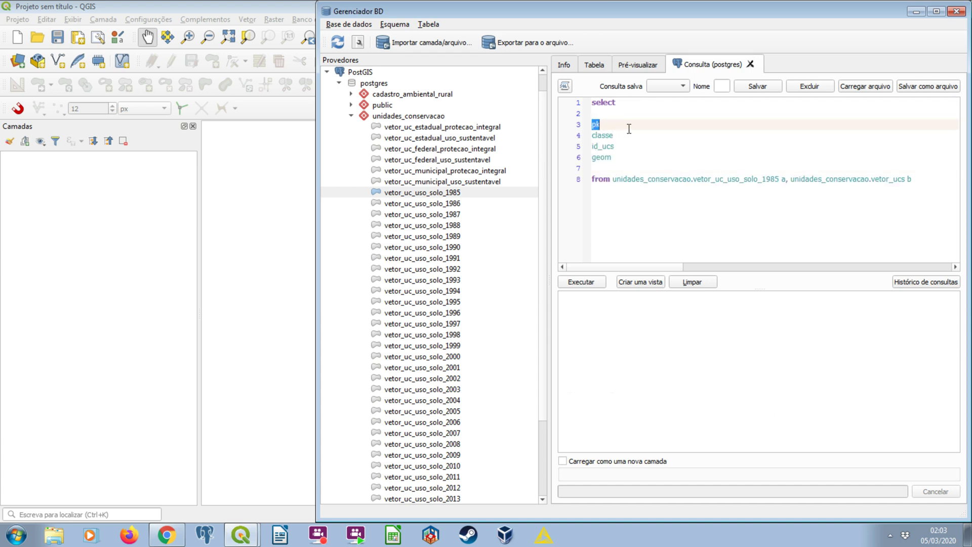
{"action": "key", "text": "BackSpace"}
{"action": "key", "text": "BackSpace"}
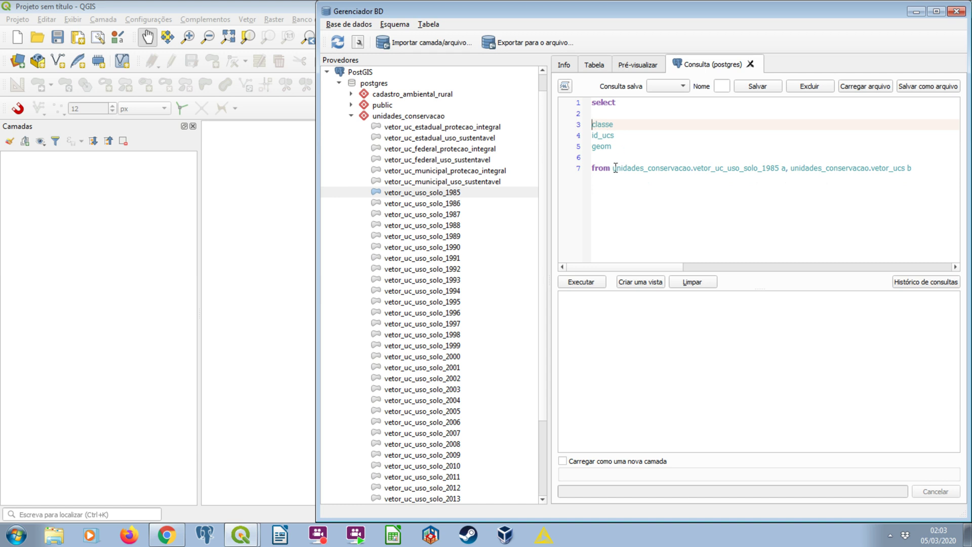
Prefix the fields classe, id_ucs and geom with the table alias "a.".
{"action": "left_click_drag", "start_coordinate": [612, 168], "coordinate": [785, 171]}
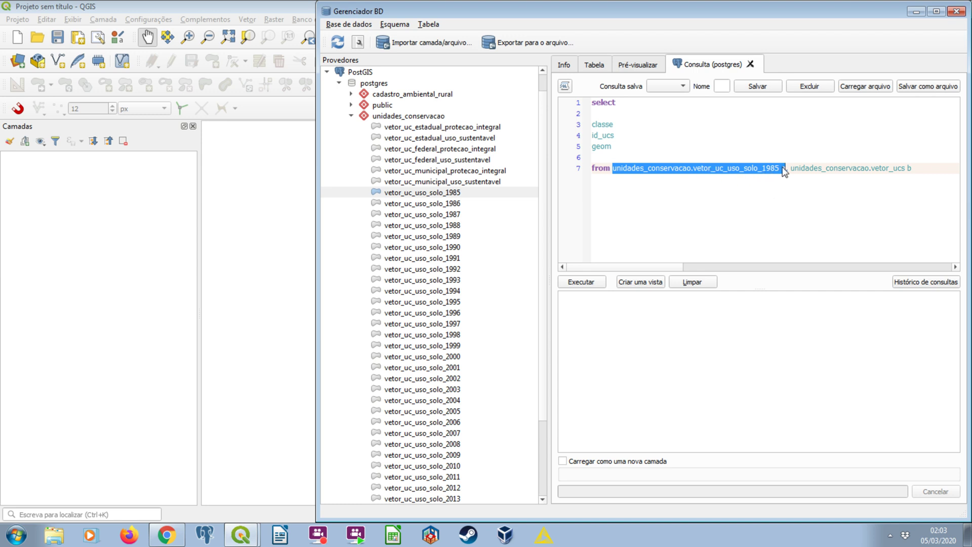
{"action": "left_click", "coordinate": [593, 124]}
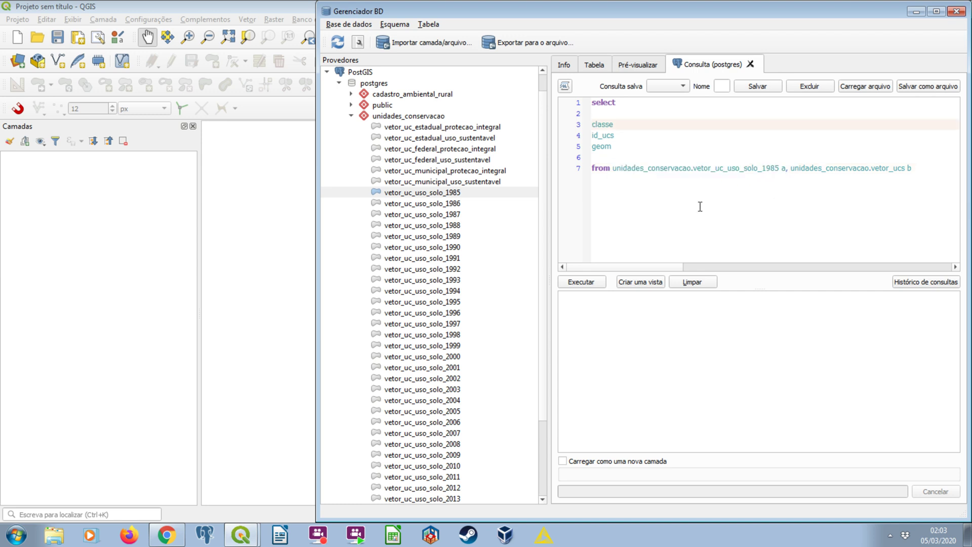
{"action": "type", "text": "a."}
{"action": "key", "text": "Down"}
{"action": "key", "text": "Home"}
{"action": "type", "text": "a."}
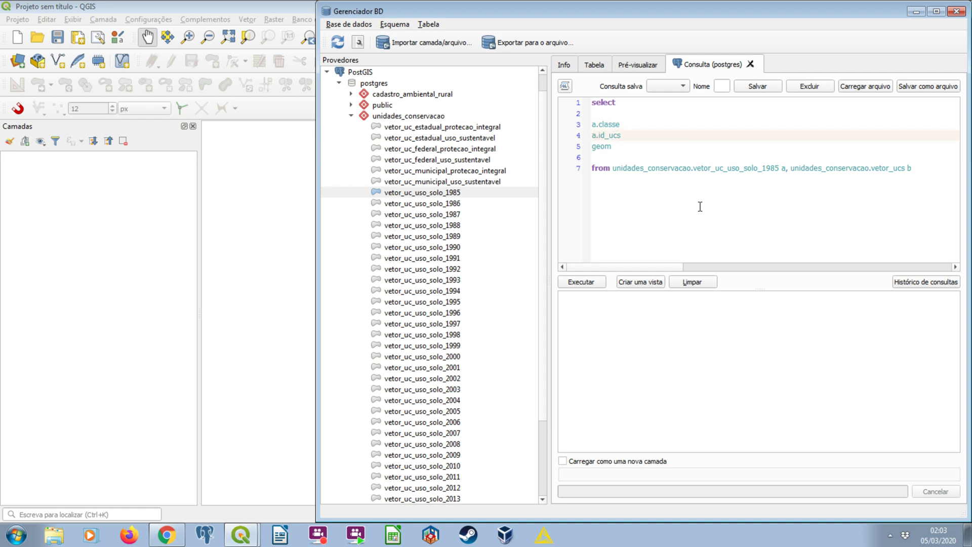
{"action": "key", "text": "Home"}
{"action": "key", "text": "Down"}
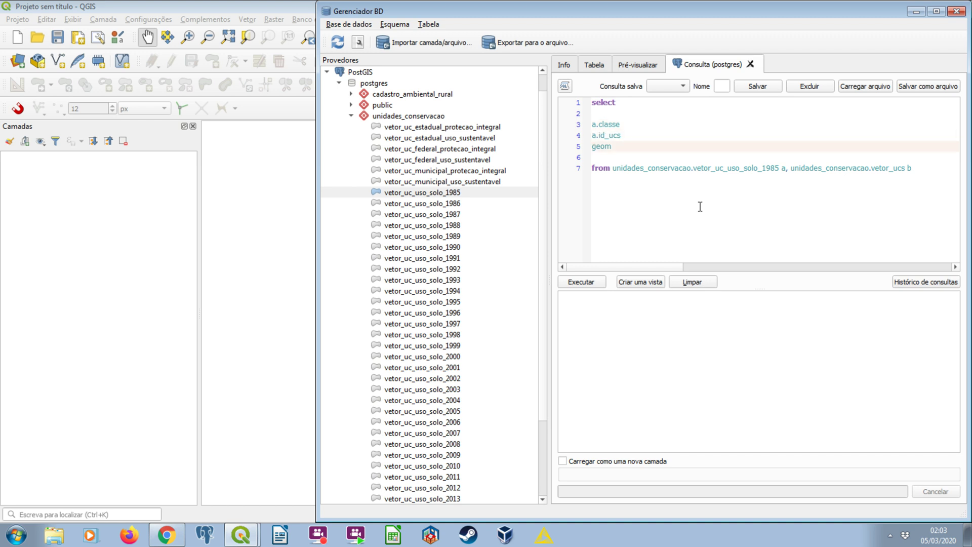
{"action": "type", "text": "a."}
Add a comma after each of the fields a.classe, a.id_ucs and a.geom.
{"action": "left_click", "coordinate": [637, 124]}
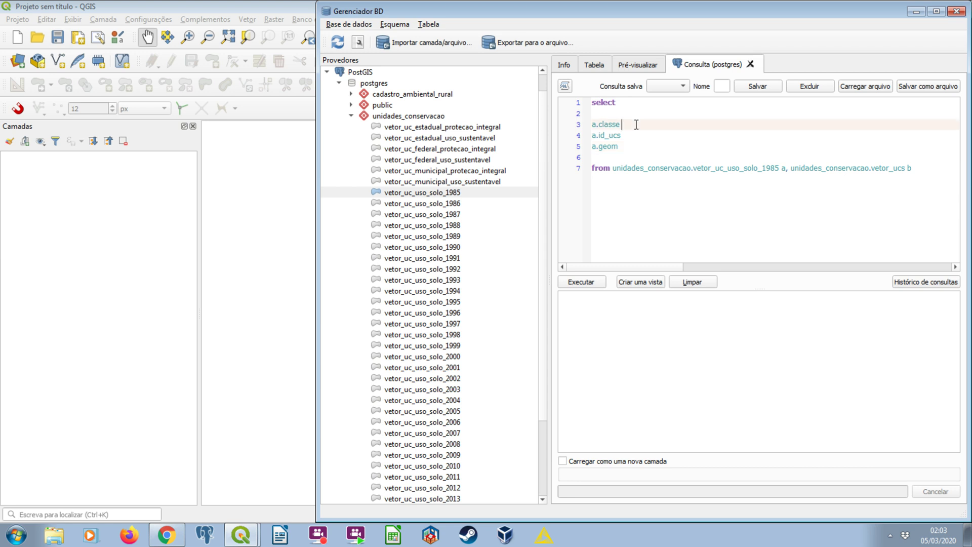
{"action": "type", "text": ","}
{"action": "left_click", "coordinate": [622, 137]}
{"action": "type", "text": ","}
{"action": "left_click", "coordinate": [622, 144]}
{"action": "type", "text": ","}
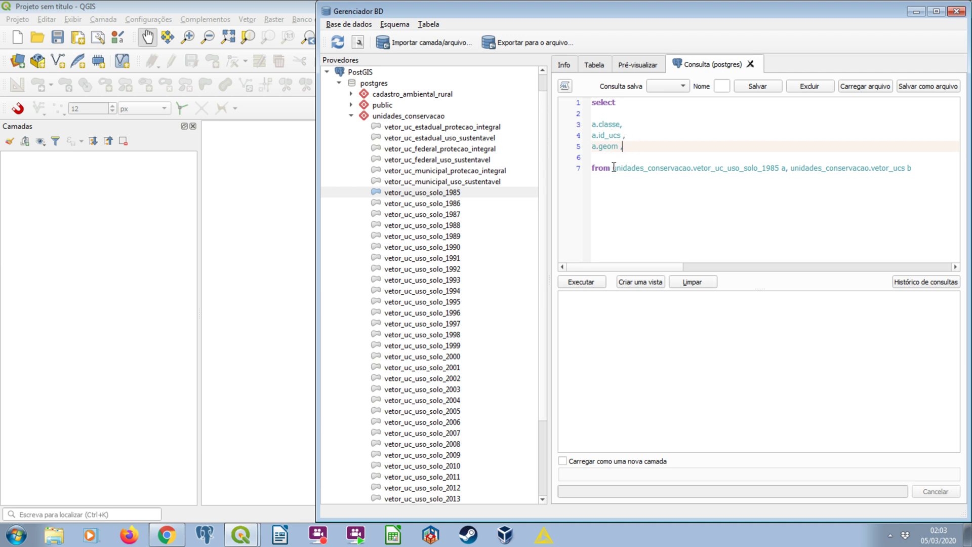
Copy the field names from the vetor_ucs table information into the query below a.geom.
{"action": "left_click_drag", "start_coordinate": [613, 168], "coordinate": [918, 168]}
{"action": "scroll", "coordinate": [523, 238], "scroll_direction": "down", "scroll_amount": 3}
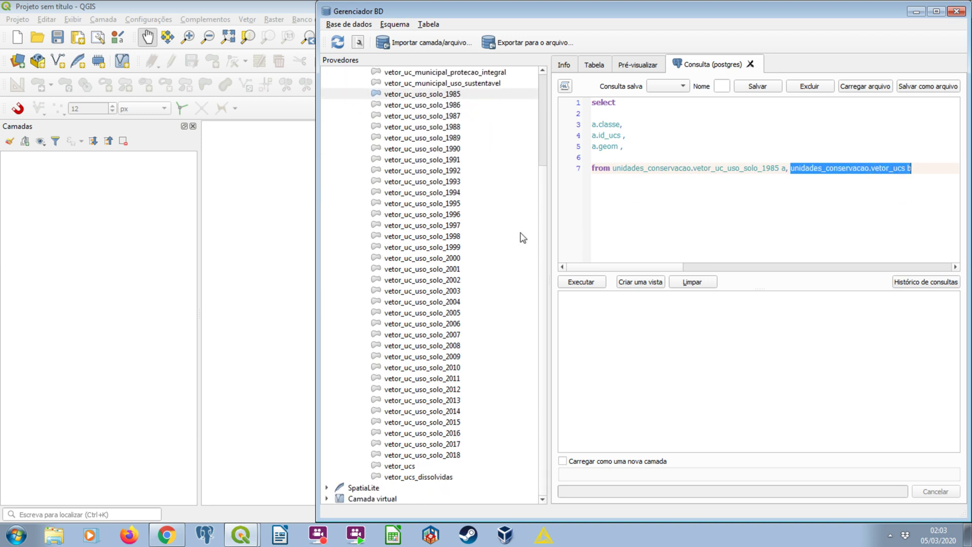
{"action": "left_click", "coordinate": [405, 466]}
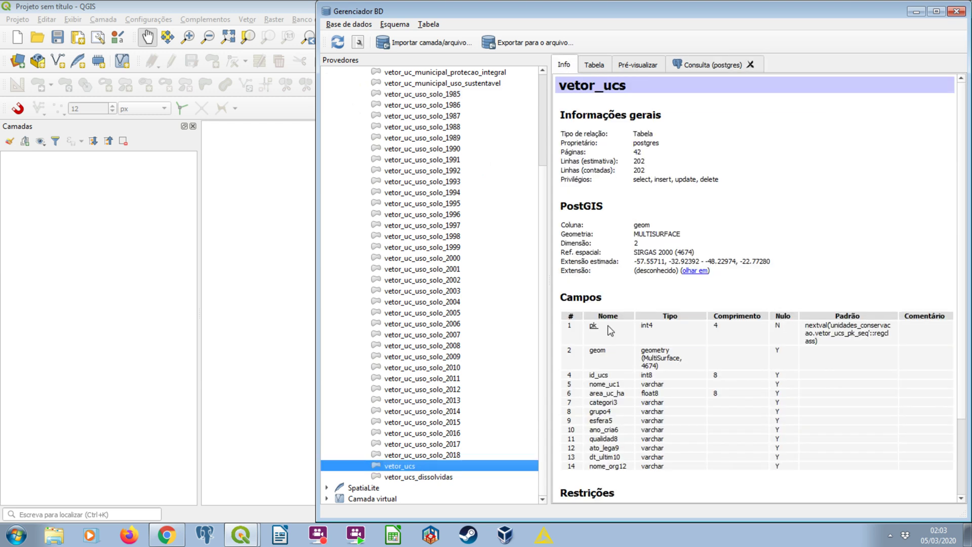
{"action": "left_click_drag", "start_coordinate": [620, 447], "coordinate": [627, 466]}
{"action": "key", "text": "ctrl+c"}
{"action": "left_click", "coordinate": [698, 65]}
{"action": "left_click", "coordinate": [642, 147]}
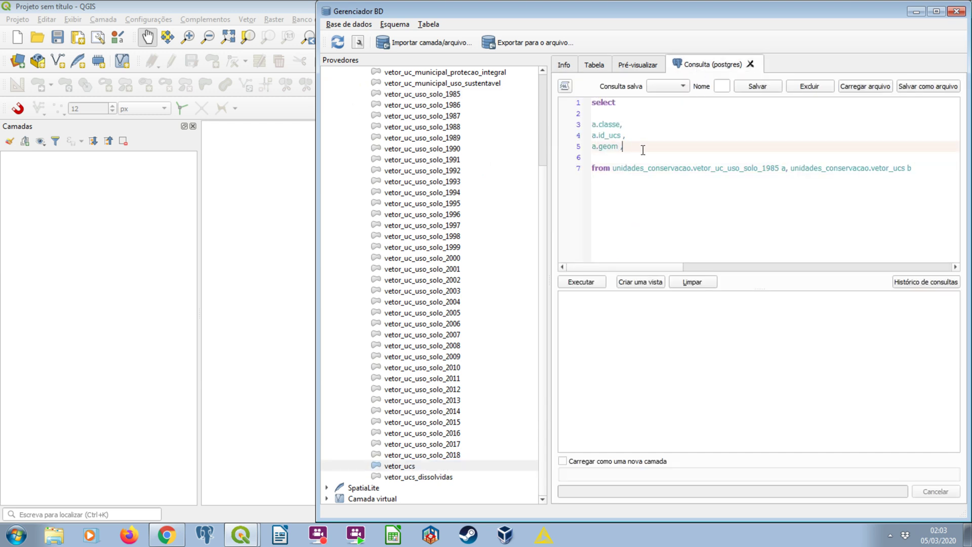
{"action": "key", "text": "Return"}
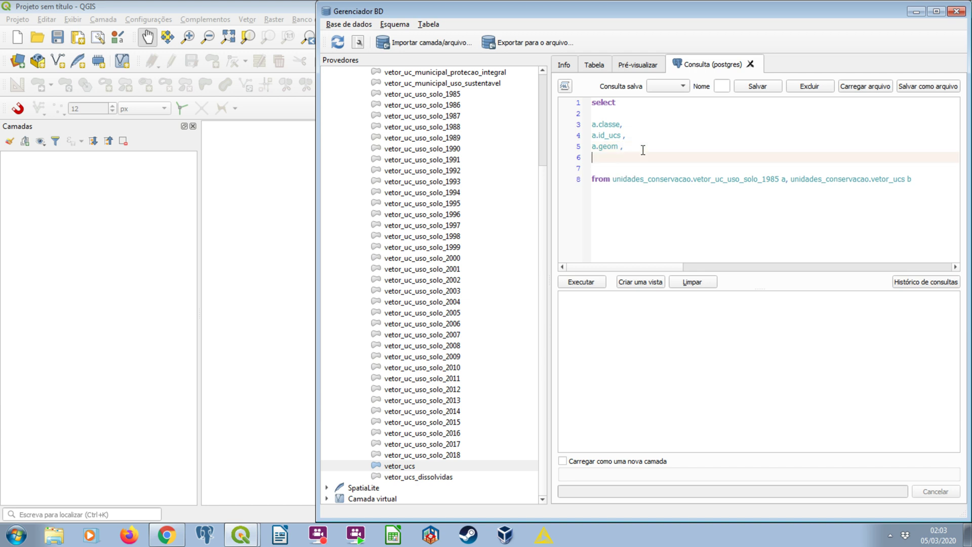
{"action": "key", "text": "ctrl+v"}
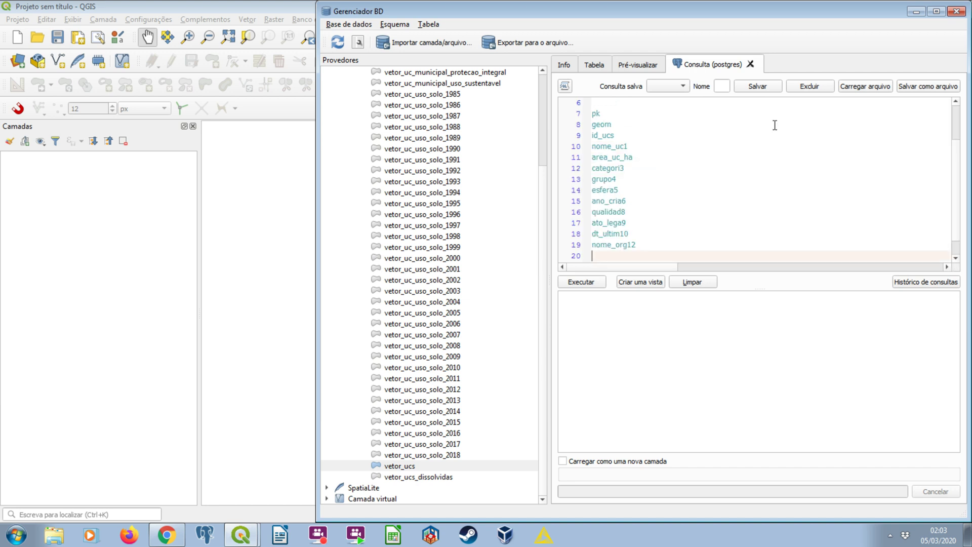
Delete the pk, geom and id_ucs fields from the copied vetor_ucs field list.
{"action": "scroll", "coordinate": [775, 125], "scroll_direction": "up", "scroll_amount": 2}
{"action": "left_click", "coordinate": [611, 146]}
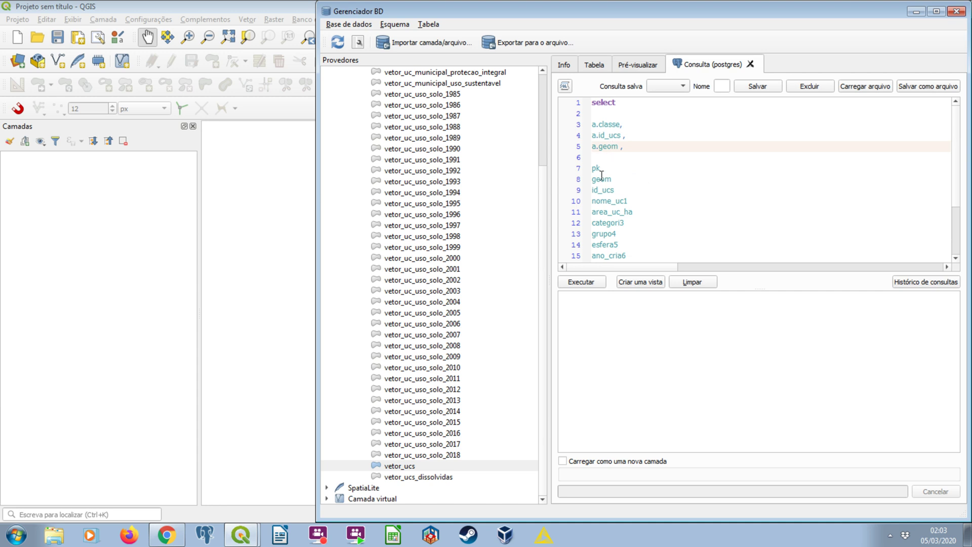
{"action": "double_click", "coordinate": [598, 168]}
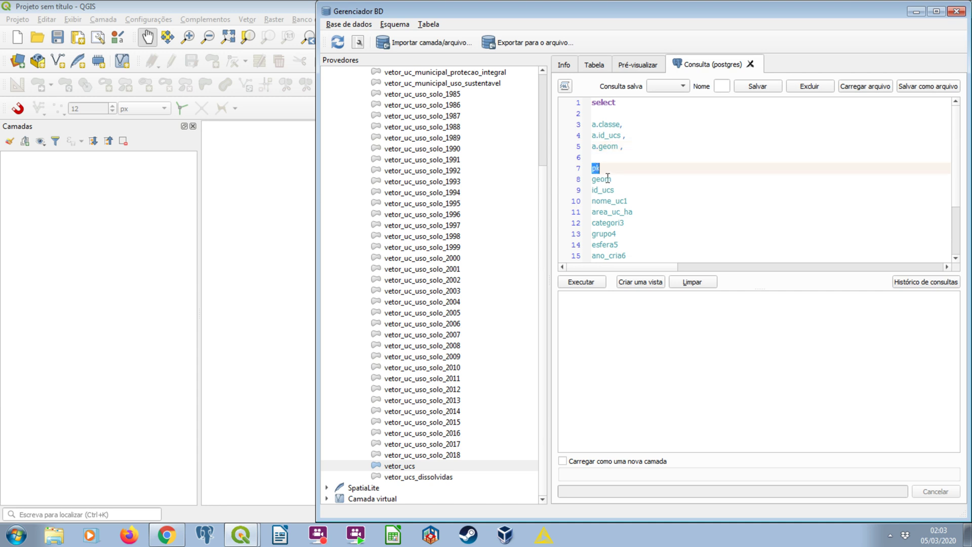
{"action": "key", "text": "Delete"}
{"action": "double_click", "coordinate": [602, 179]}
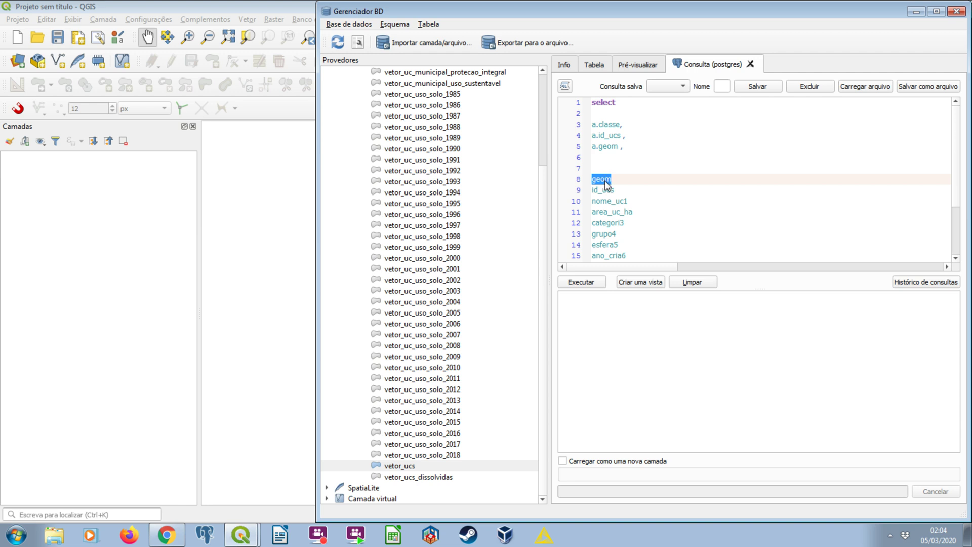
{"action": "scroll", "coordinate": [753, 230], "scroll_direction": "down", "scroll_amount": 3}
{"action": "scroll", "coordinate": [714, 187], "scroll_direction": "up", "scroll_amount": 3}
{"action": "key", "text": "Delete"}
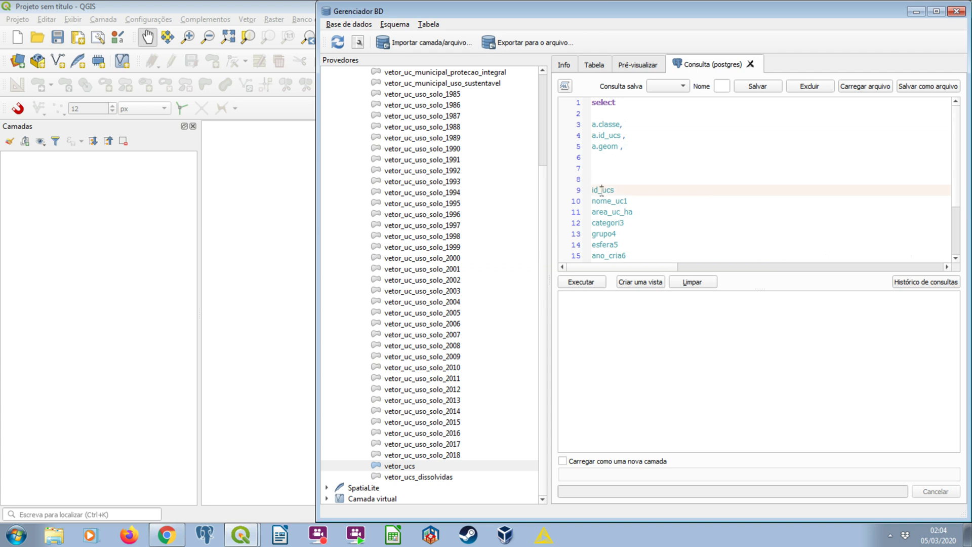
{"action": "double_click", "coordinate": [601, 191]}
{"action": "key", "text": "Delete"}
{"action": "scroll", "coordinate": [607, 193], "scroll_direction": "down", "scroll_amount": 3}
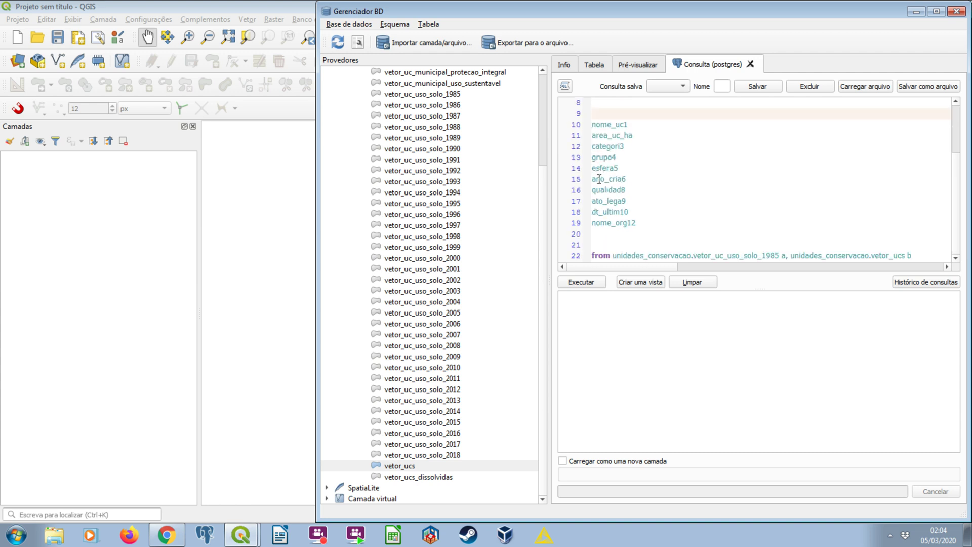
{"action": "scroll", "coordinate": [609, 227], "scroll_direction": "up", "scroll_amount": 3}
{"action": "left_click", "coordinate": [621, 147]}
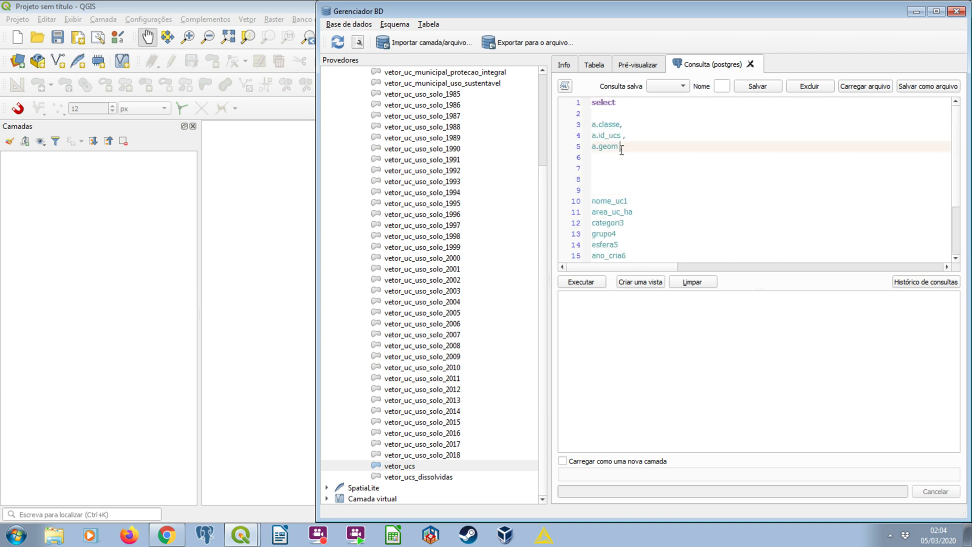
Prefix every vetor_ucs field in the query, from nome_uc1 through nome_org12, with the table alias "b.".
{"action": "left_click", "coordinate": [701, 203]}
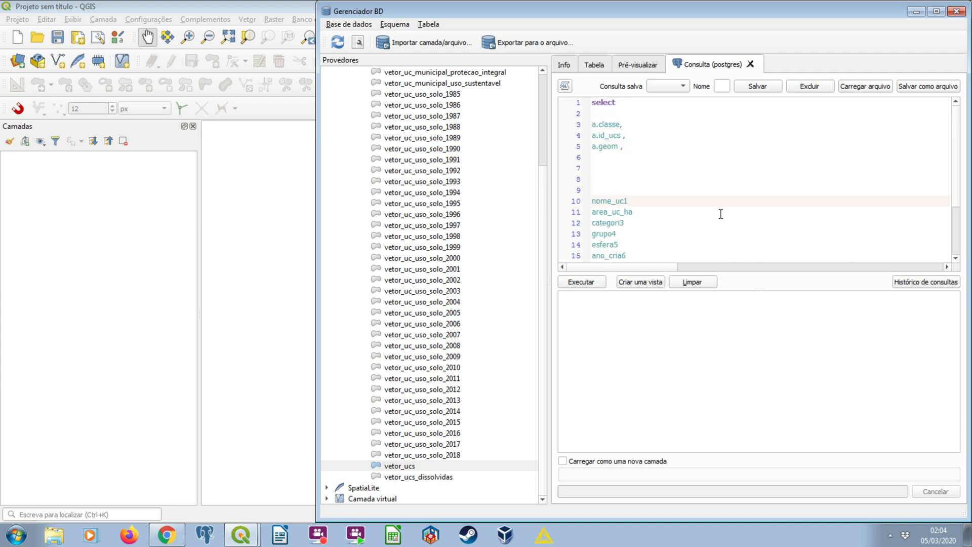
{"action": "type", "text": "b."}
{"action": "key", "text": "shift+Home"}
{"action": "key", "text": "ctrl+c"}
{"action": "key", "text": "Down"}
{"action": "key", "text": "ctrl+v"}
{"action": "key", "text": "Down"}
{"action": "key", "text": "Home"}
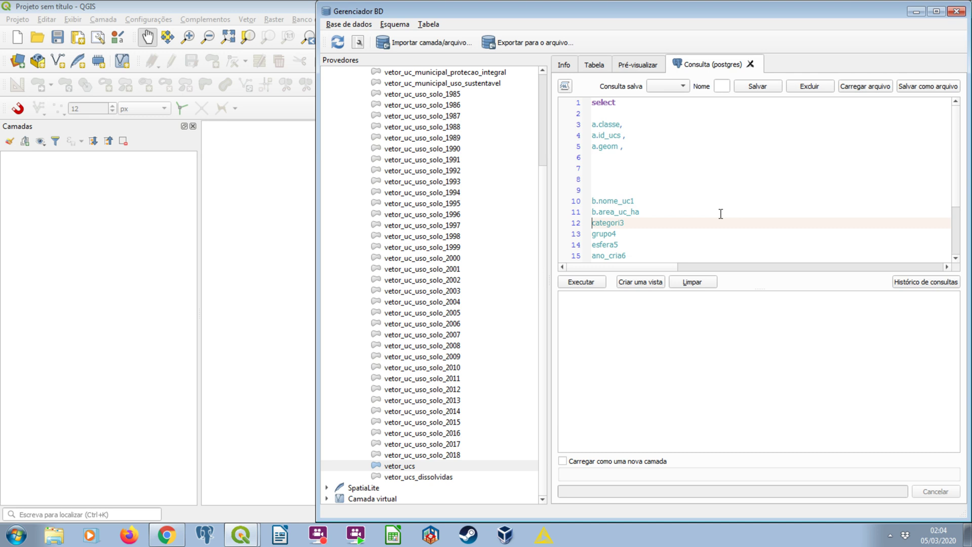
{"action": "key", "text": "ctrl+v"}
{"action": "key", "text": "Down"}
{"action": "key", "text": "Home"}
{"action": "key", "text": "ctrl+v"}
{"action": "key", "text": "Down"}
{"action": "key", "text": "Home"}
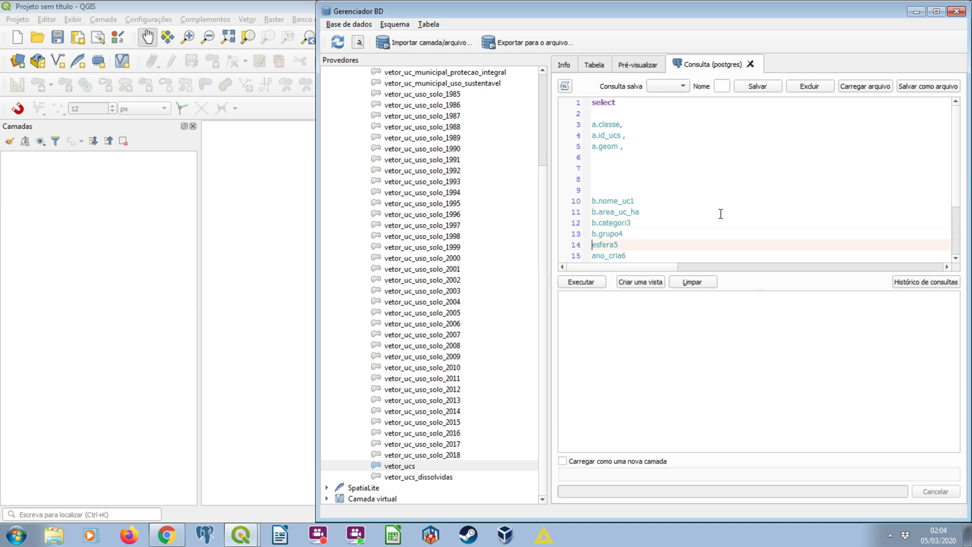
{"action": "key", "text": "ctrl+v"}
{"action": "key", "text": "Down"}
{"action": "key", "text": "Home"}
{"action": "key", "text": "ctrl+v"}
{"action": "key", "text": "Down"}
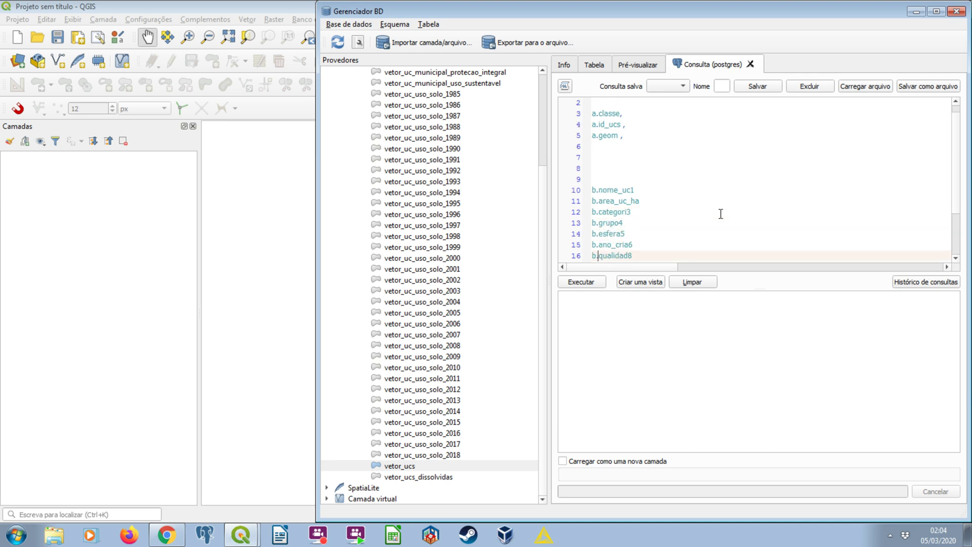
{"action": "key", "text": "Home"}
{"action": "key", "text": "ctrl+v"}
{"action": "key", "text": "Down"}
{"action": "key", "text": "Home"}
{"action": "key", "text": "ctrl+v"}
{"action": "key", "text": "Down"}
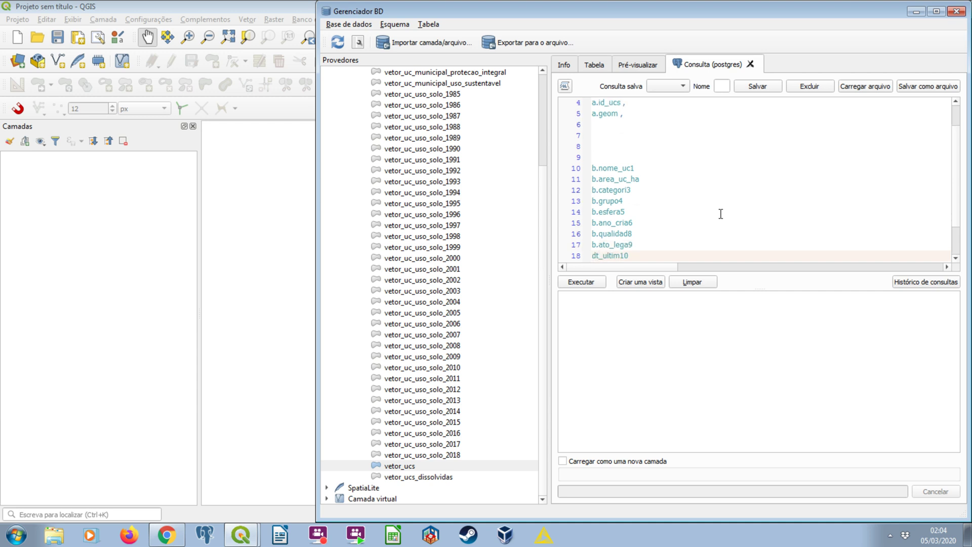
{"action": "key", "text": "ctrl+v"}
{"action": "key", "text": "Down"}
{"action": "key", "text": "Home"}
{"action": "key", "text": "ctrl+v"}
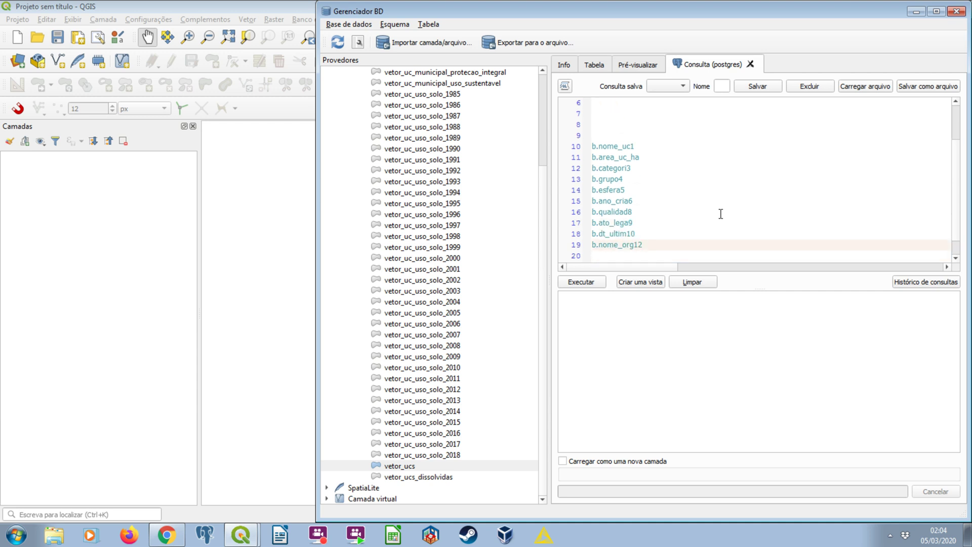
{"action": "key", "text": "End"}
Remove the blank lines between a.geom and b.nome_uc1 in the select list.
{"action": "scroll", "coordinate": [726, 212], "scroll_direction": "up", "scroll_amount": 2}
{"action": "left_click", "coordinate": [633, 150]}
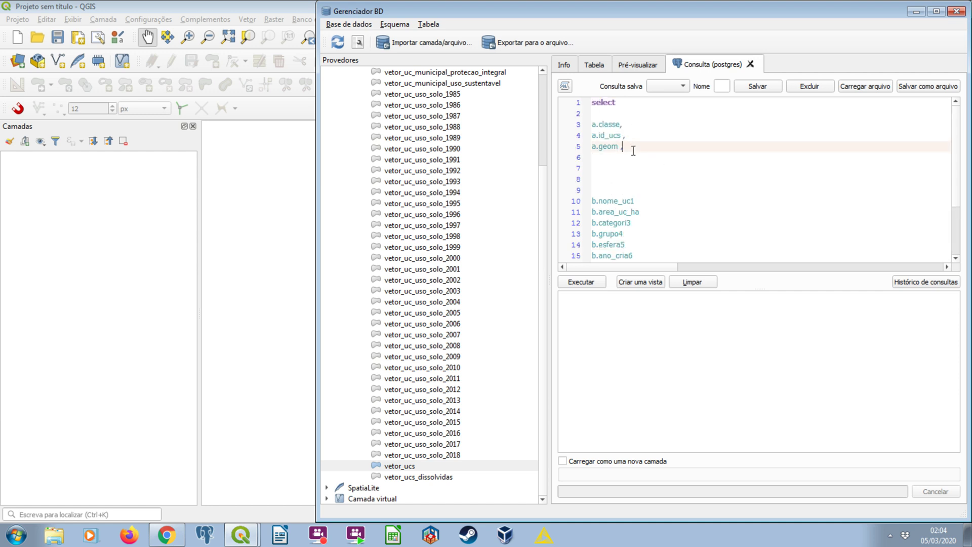
{"action": "key", "text": "Delete"}
{"action": "key", "text": "Delete"}
{"action": "key", "text": "Delete"}
{"action": "key", "text": "Delete"}
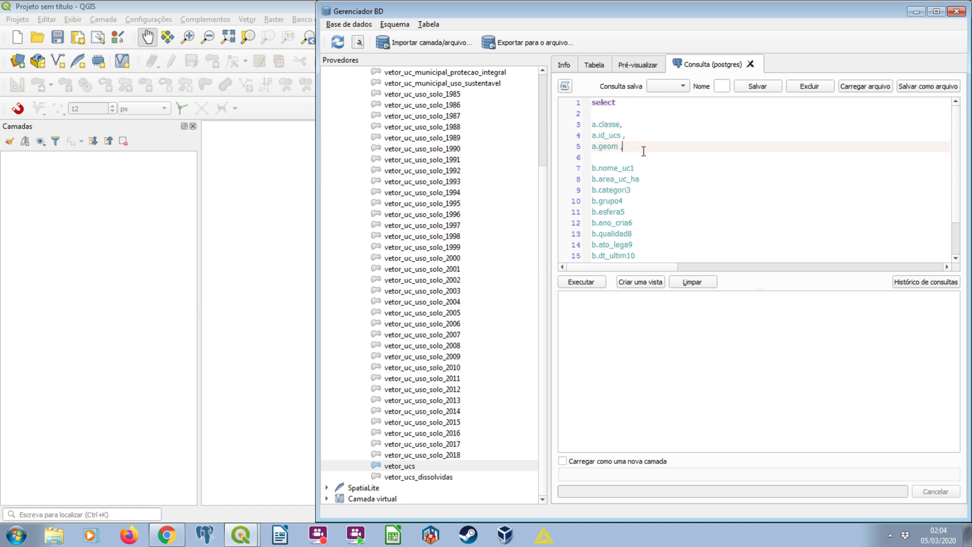
Add a comma after each "b." field from b.nome_uc1 through b.dt_ultim10, leaving b.nome_org12 without one.
{"action": "key", "text": "Down"}
{"action": "type", "text": ","}
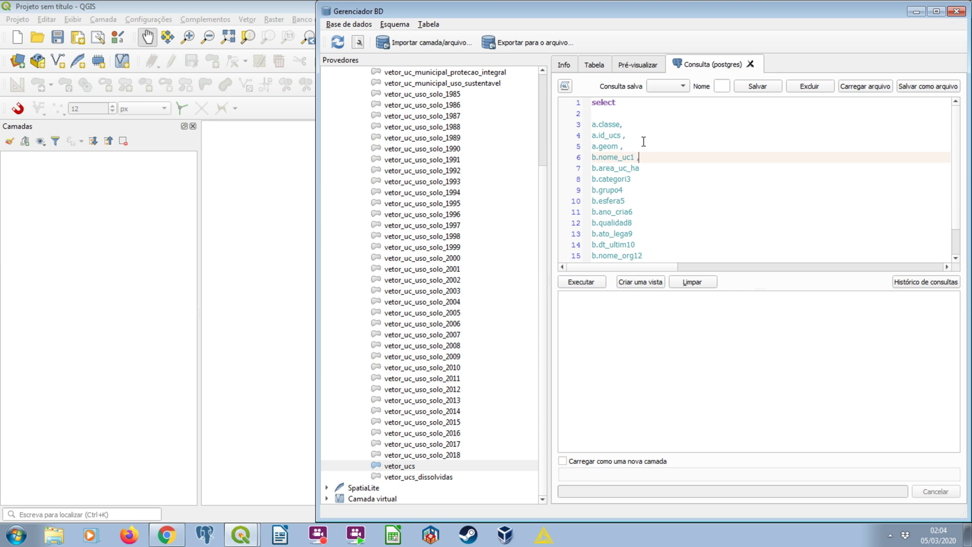
{"action": "left_click", "coordinate": [647, 167]}
{"action": "type", "text": ","}
{"action": "left_click", "coordinate": [641, 179]}
{"action": "type", "text": ","}
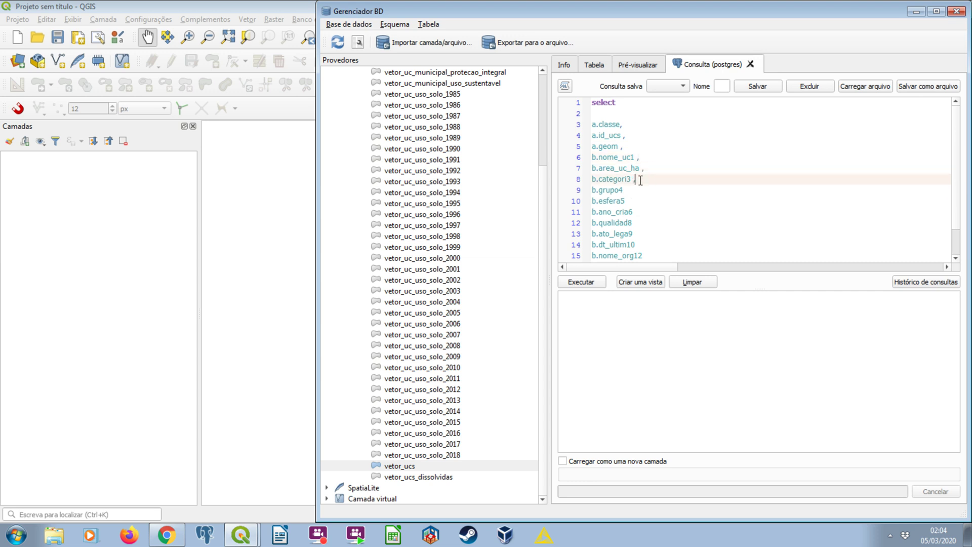
{"action": "left_click", "coordinate": [641, 190]}
{"action": "type", "text": ","}
{"action": "left_click", "coordinate": [641, 201]}
{"action": "type", "text": ","}
{"action": "left_click", "coordinate": [642, 211]}
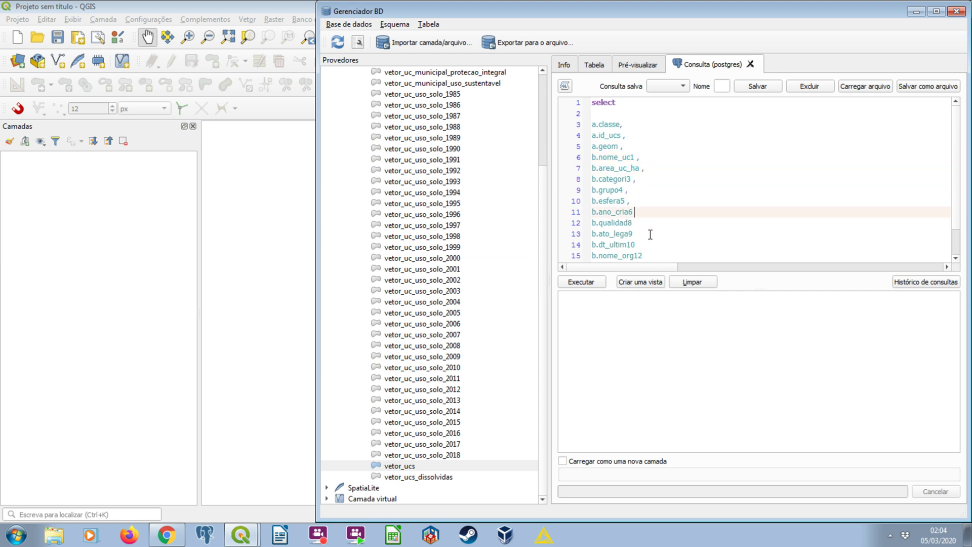
{"action": "left_click", "coordinate": [648, 224]}
{"action": "type", "text": ","}
{"action": "left_click", "coordinate": [651, 235]}
{"action": "type", "text": ","}
{"action": "left_click", "coordinate": [653, 243]}
{"action": "type", "text": ","}
Remove the blank lines between b.nome_org12 and the from clause, and the one below select.
{"action": "left_click", "coordinate": [655, 253]}
{"action": "scroll", "coordinate": [671, 240], "scroll_direction": "down", "scroll_amount": 1}
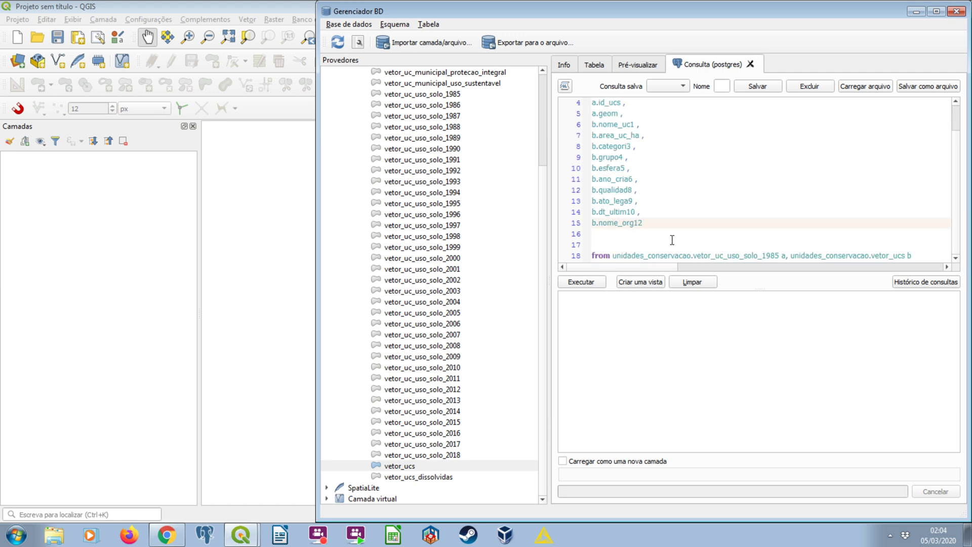
{"action": "scroll", "coordinate": [666, 202], "scroll_direction": "up", "scroll_amount": 1}
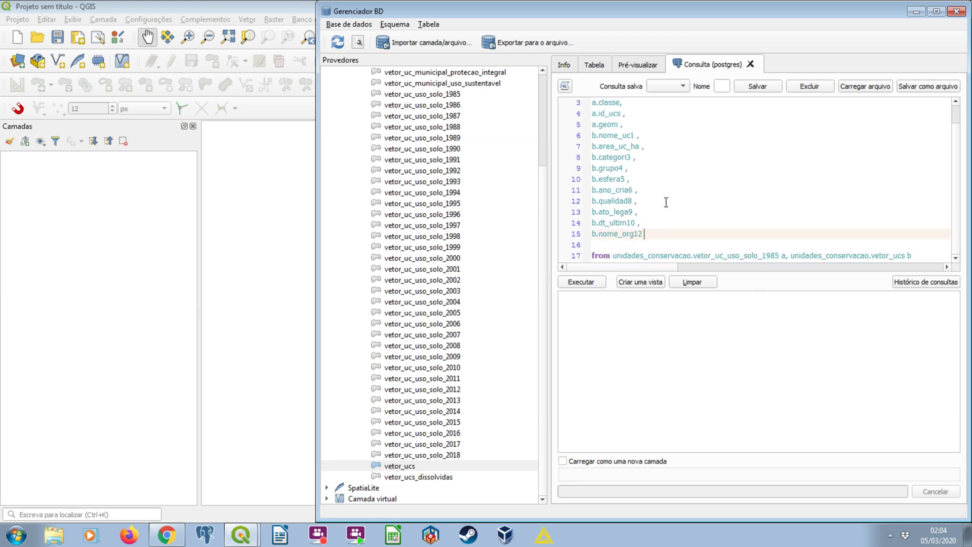
{"action": "scroll", "coordinate": [665, 202], "scroll_direction": "up", "scroll_amount": 2}
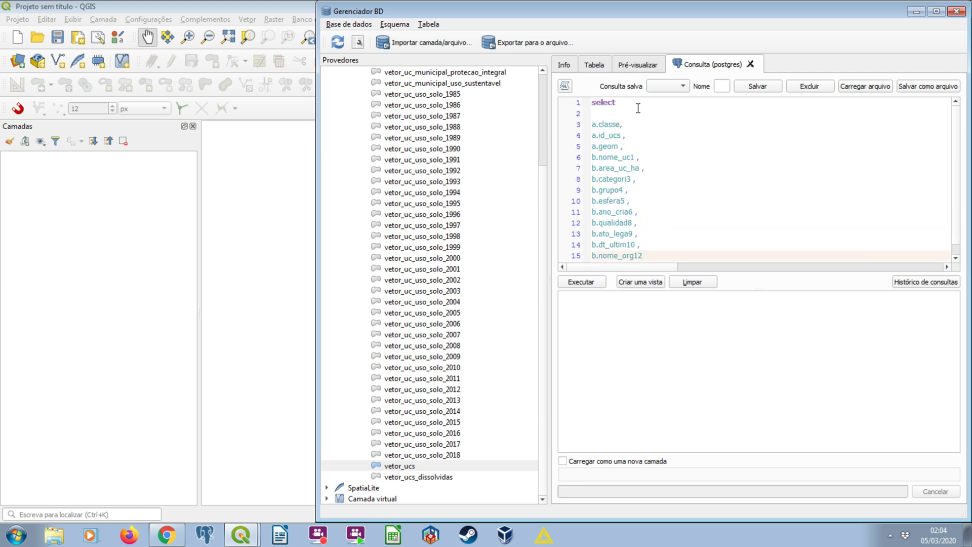
{"action": "left_click", "coordinate": [637, 107]}
{"action": "key", "text": "Delete"}
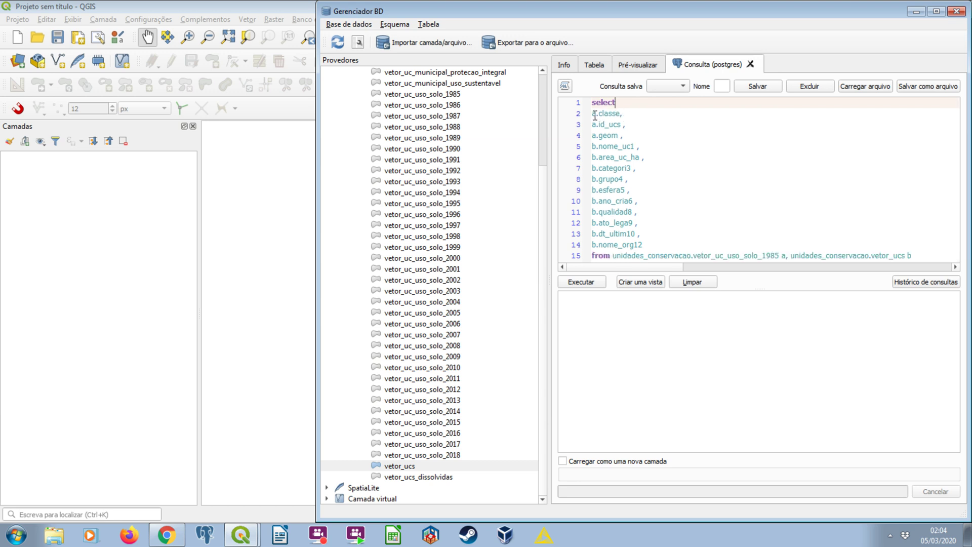
Add the clause "where a.id_ucs = b.id_ucs" on a new line below the from clause.
{"action": "left_click_drag", "start_coordinate": [592, 113], "coordinate": [623, 135]}
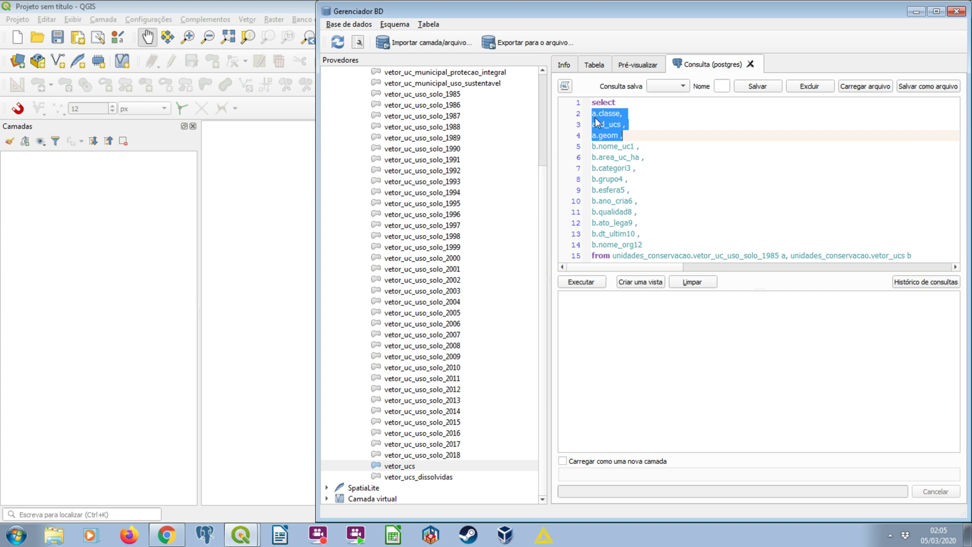
{"action": "left_click", "coordinate": [922, 256]}
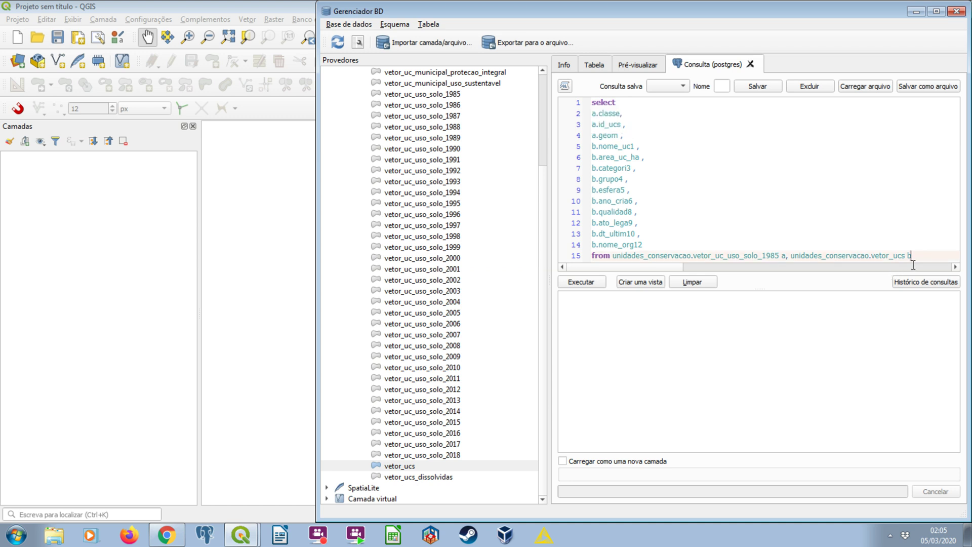
{"action": "key", "text": "Return"}
{"action": "type", "text": "wh"}
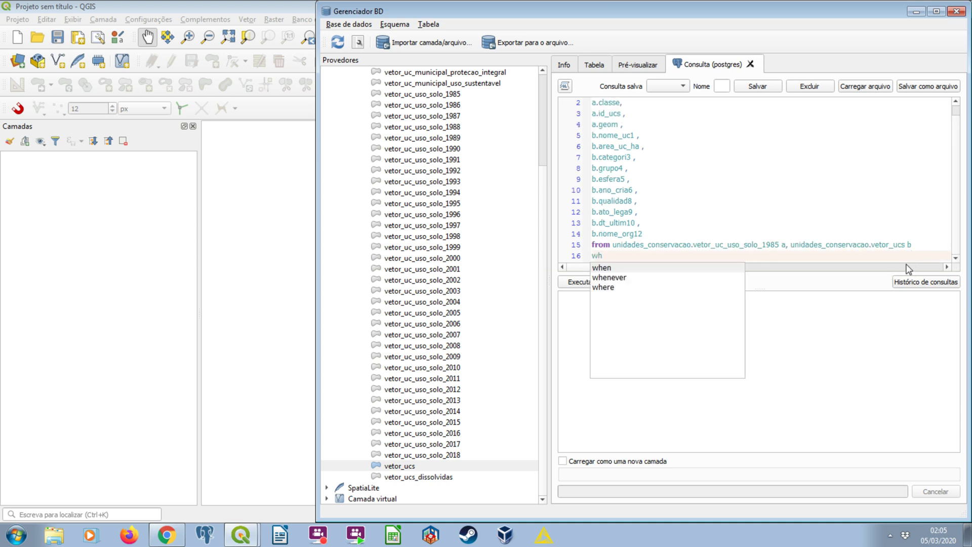
{"action": "type", "text": "ere"}
{"action": "key", "text": "Return"}
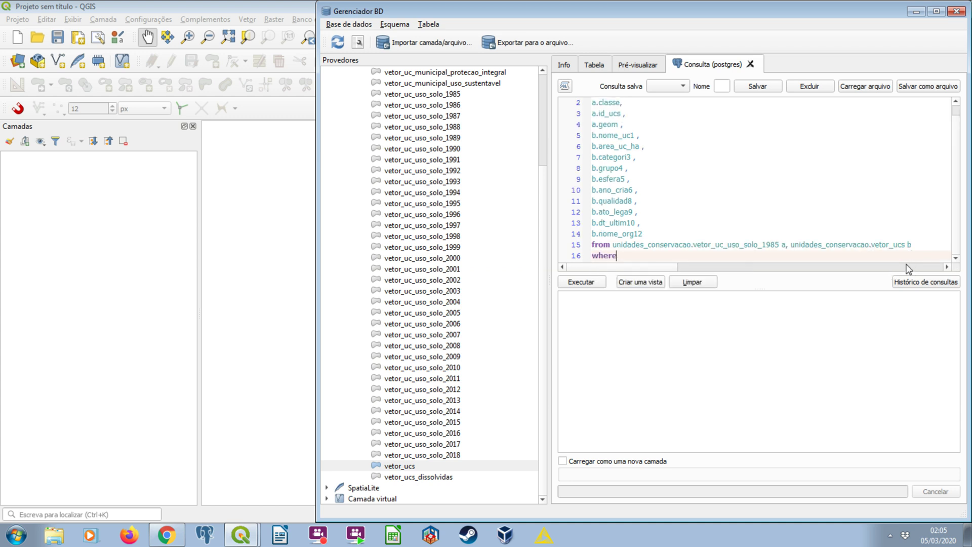
{"action": "type", "text": "a.id_uc"}
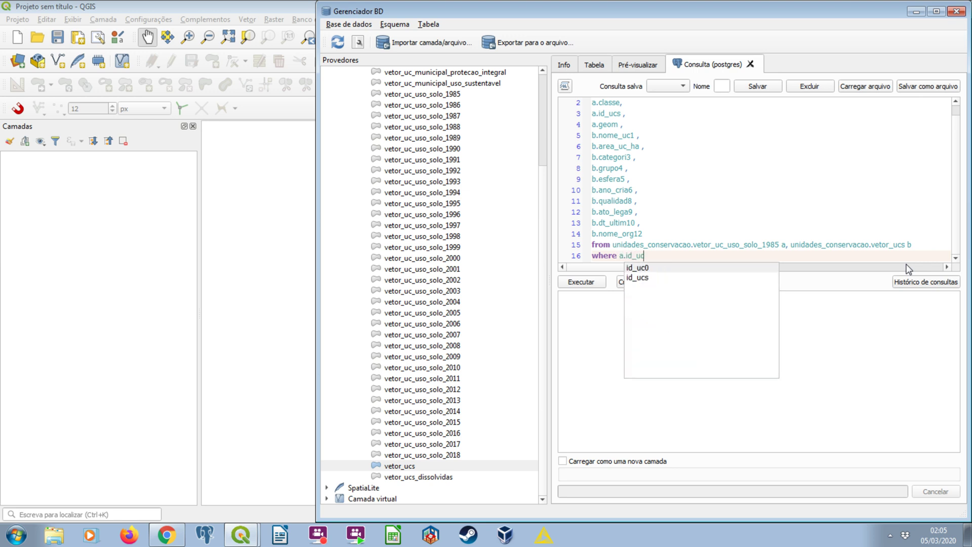
{"action": "type", "text": "s = "}
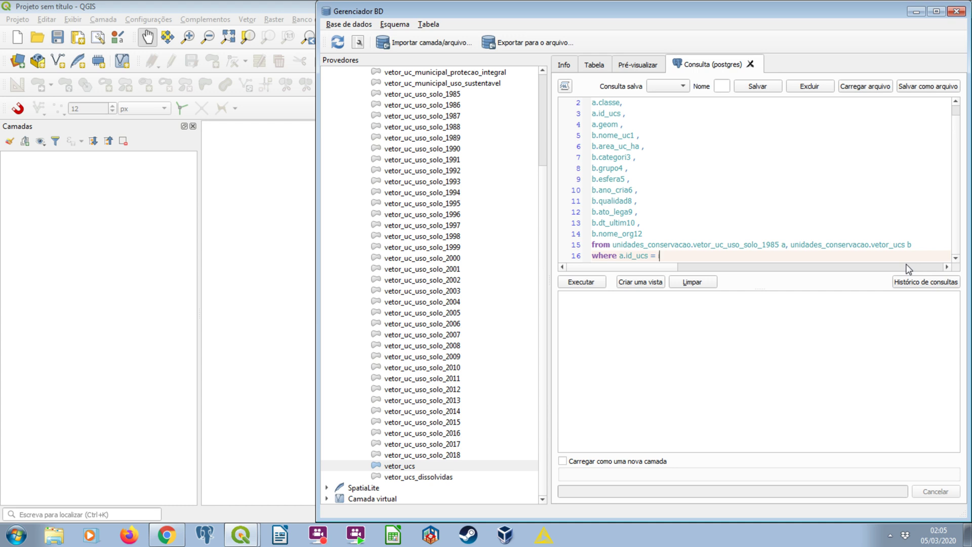
{"action": "type", "text": "b.id"}
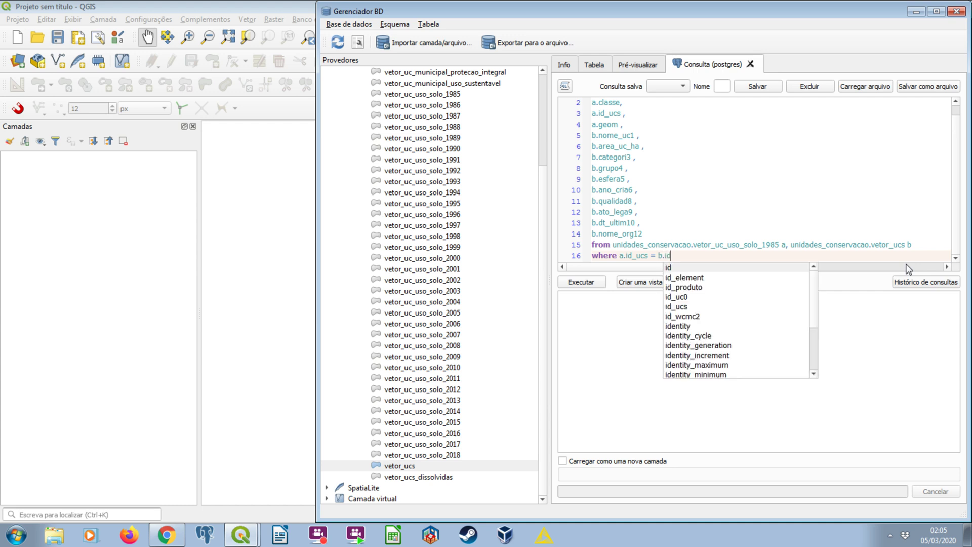
{"action": "type", "text": "_ucs"}
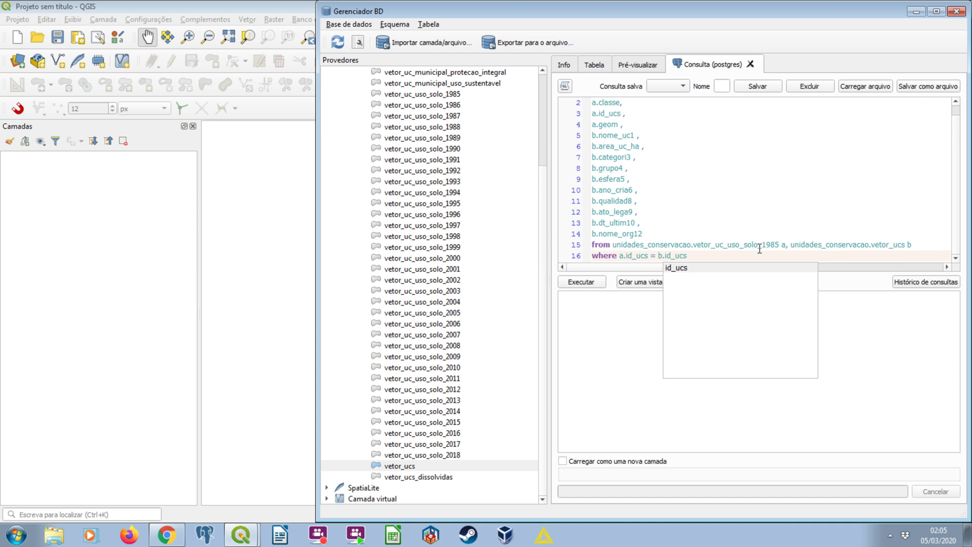
Execute the finished query joining the 1985 land-use table with vetor_ucs.
{"action": "left_click_drag", "start_coordinate": [593, 103], "coordinate": [673, 234]}
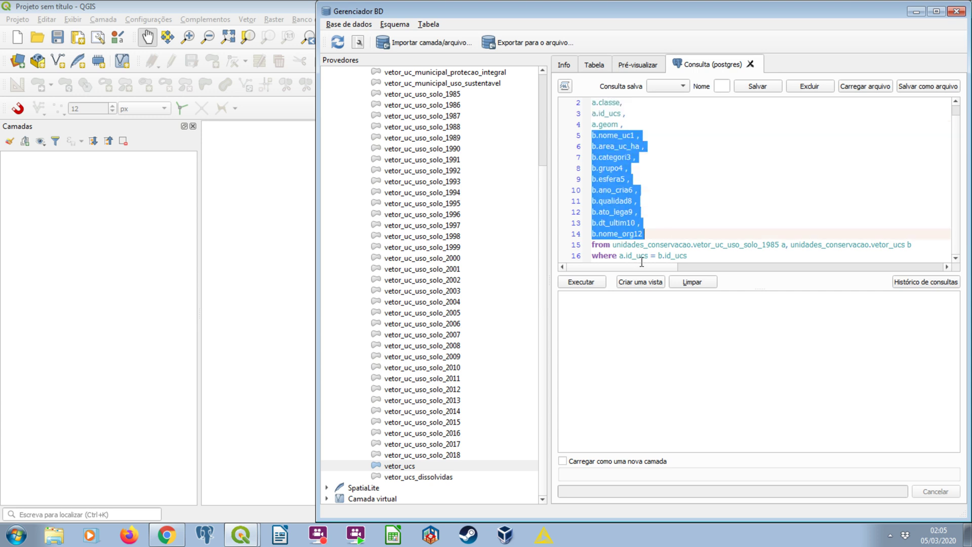
{"action": "left_click", "coordinate": [697, 255]}
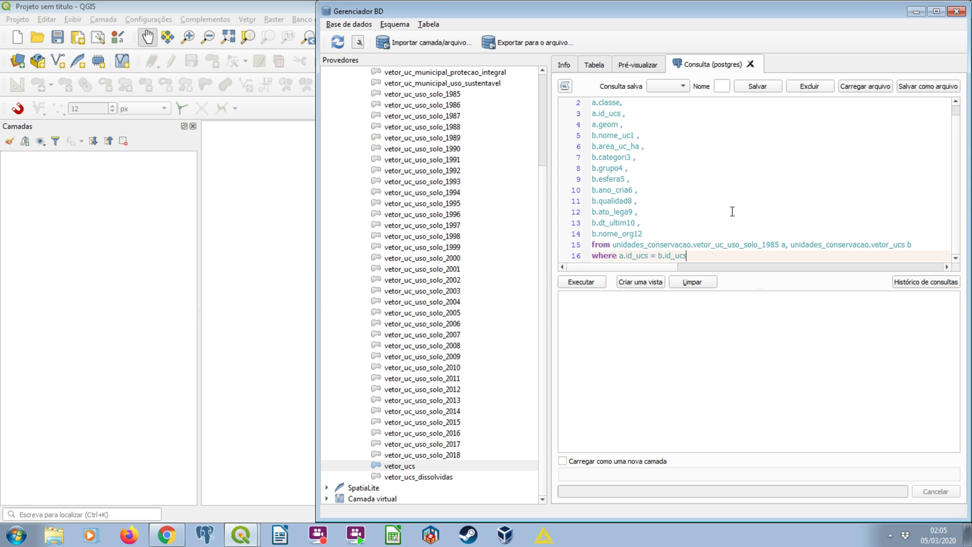
{"action": "scroll", "coordinate": [719, 205], "scroll_direction": "up", "scroll_amount": 1}
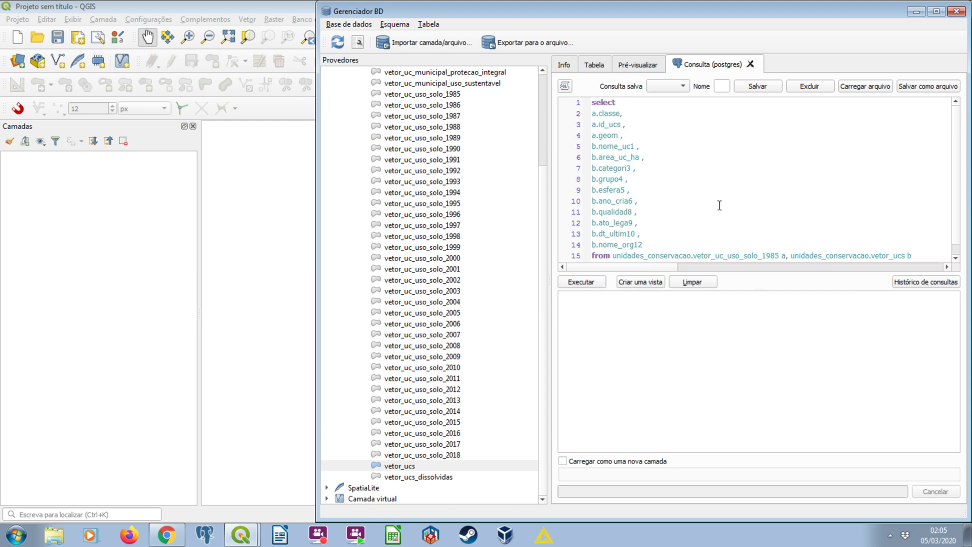
{"action": "left_click", "coordinate": [582, 282]}
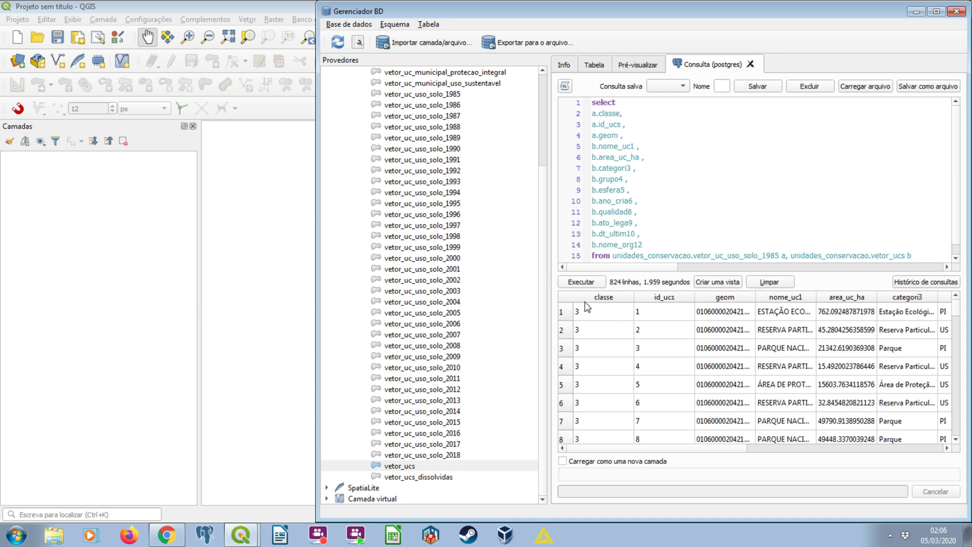
Examine the query result's columns from classe through nome_org12 and the classe and id_ucs values down the rows.
{"action": "left_click_drag", "start_coordinate": [747, 450], "coordinate": [752, 450]}
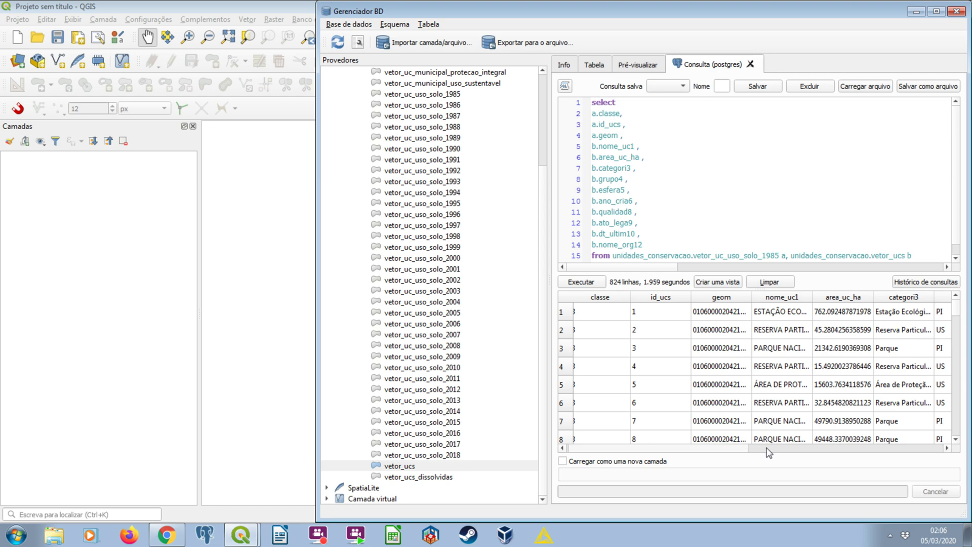
{"action": "scroll", "coordinate": [775, 324], "scroll_direction": "right", "scroll_amount": 1}
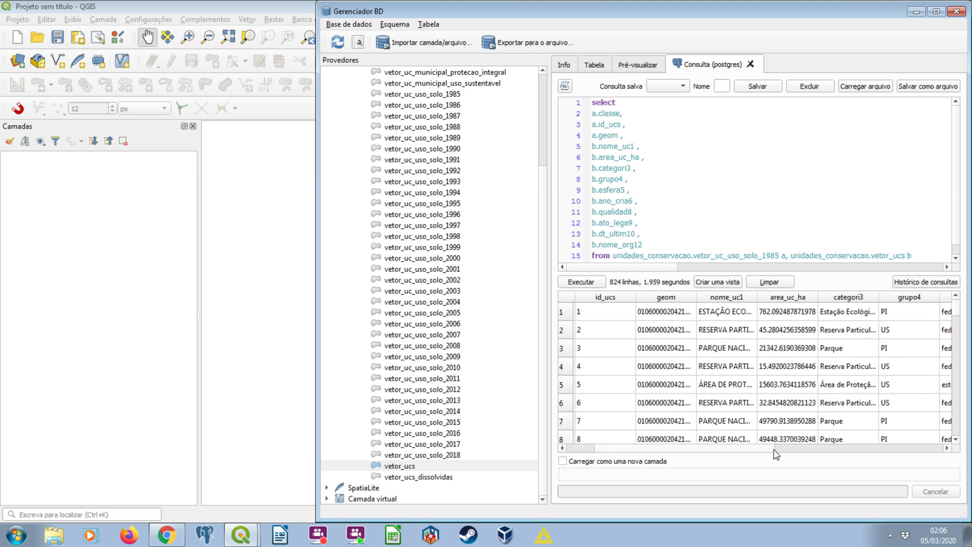
{"action": "scroll", "coordinate": [785, 452], "scroll_direction": "right", "scroll_amount": 1}
{"action": "scroll", "coordinate": [842, 440], "scroll_direction": "right", "scroll_amount": 3}
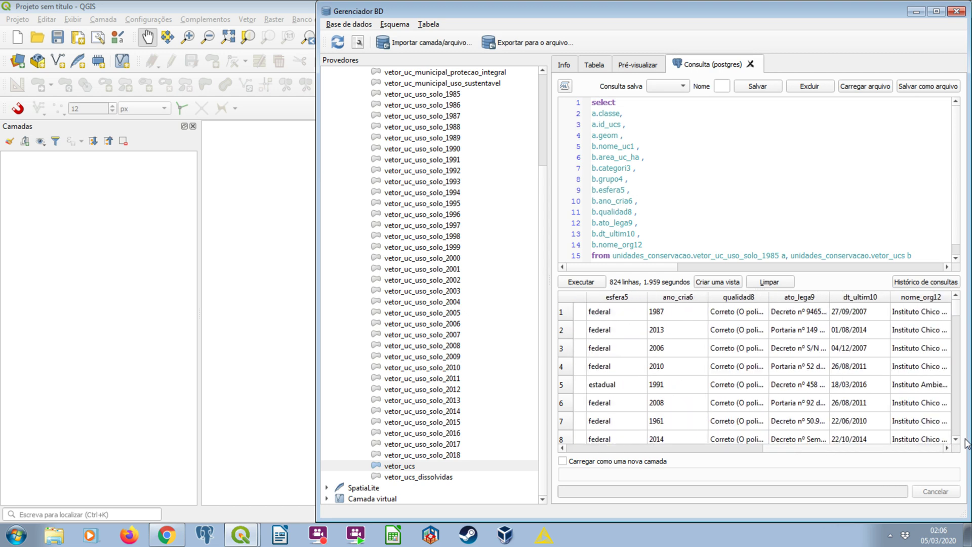
{"action": "scroll", "coordinate": [842, 439], "scroll_direction": "left", "scroll_amount": 2}
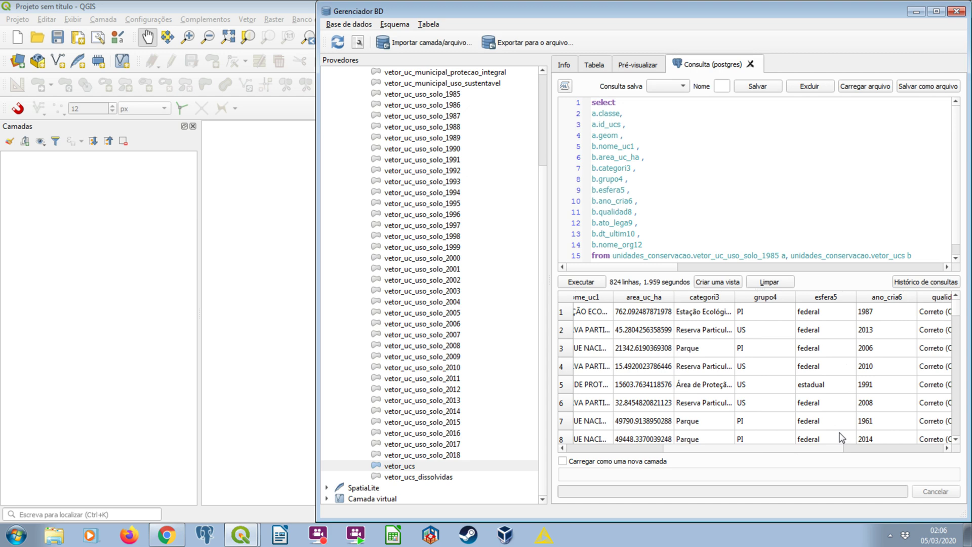
{"action": "scroll", "coordinate": [842, 439], "scroll_direction": "left", "scroll_amount": 3}
{"action": "scroll", "coordinate": [663, 360], "scroll_direction": "down", "scroll_amount": 10}
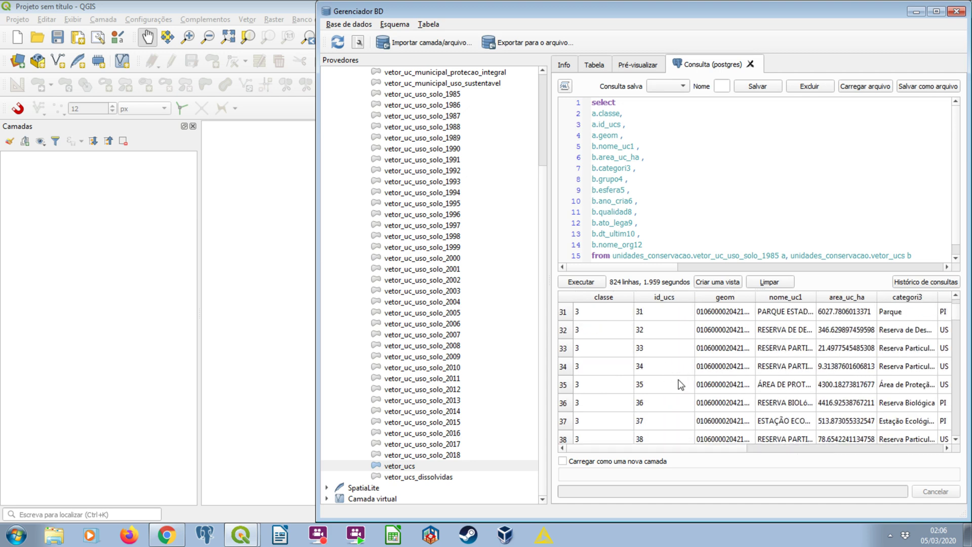
{"action": "scroll", "coordinate": [681, 385], "scroll_direction": "down", "scroll_amount": 20}
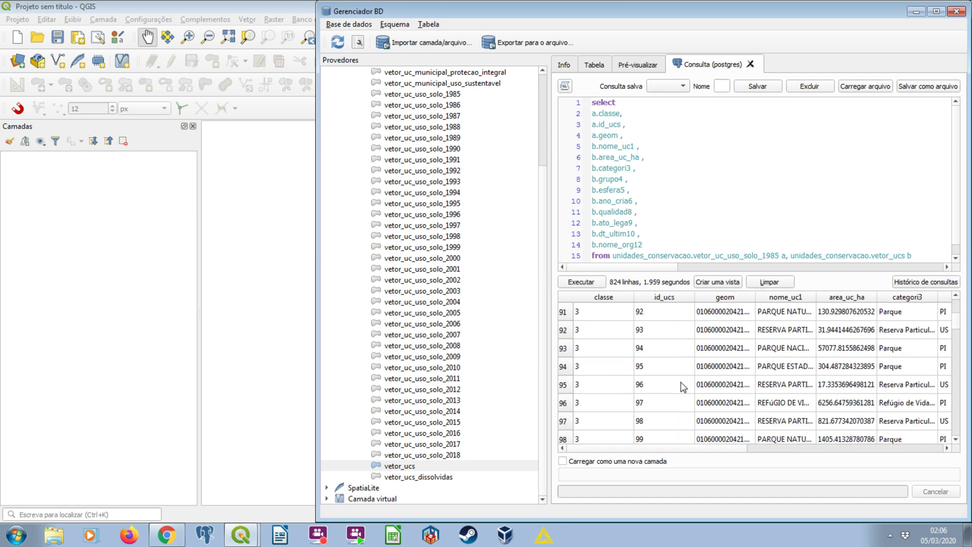
{"action": "scroll", "coordinate": [683, 388], "scroll_direction": "down", "scroll_amount": 20}
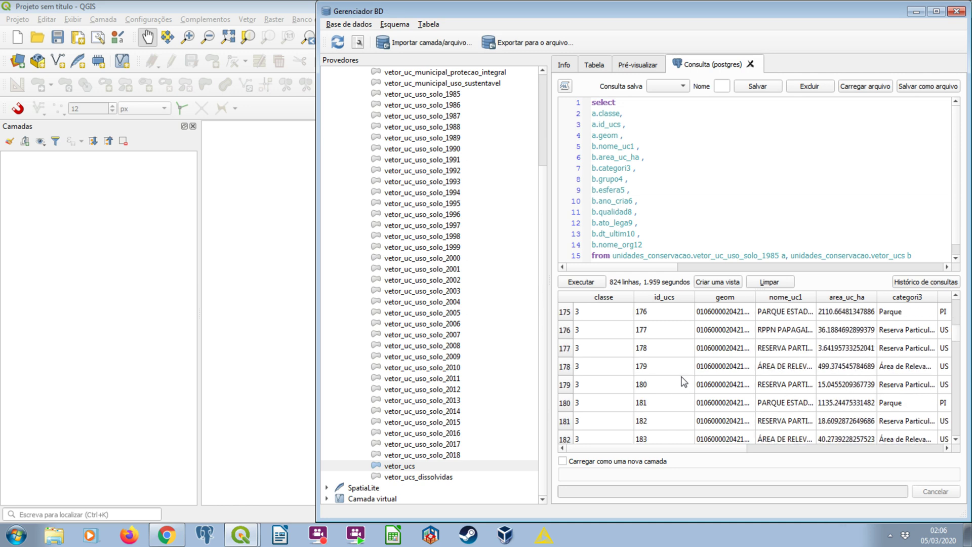
{"action": "scroll", "coordinate": [685, 383], "scroll_direction": "down", "scroll_amount": 7}
{"action": "scroll", "coordinate": [689, 380], "scroll_direction": "down", "scroll_amount": 20}
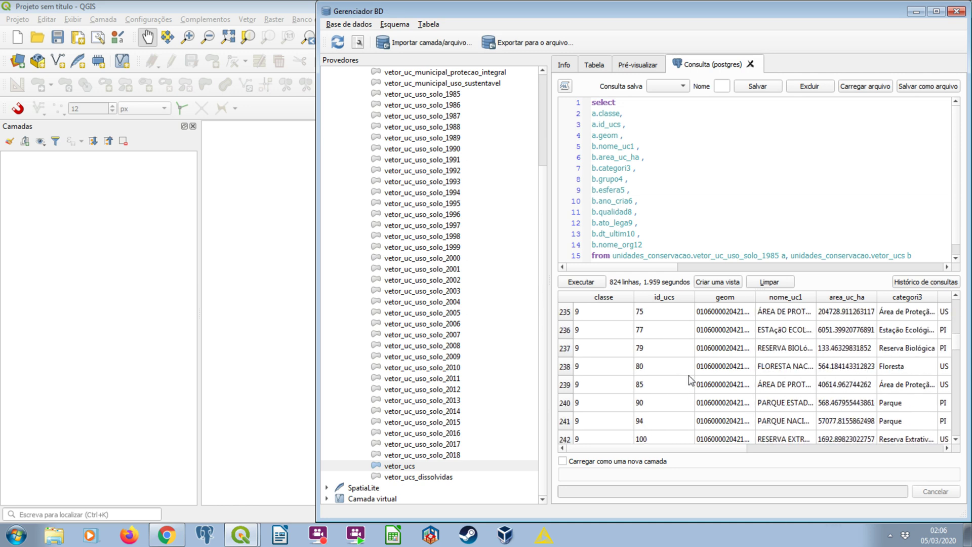
Examine the remaining rows and columns of the query result, including the classe and id_ucs values.
{"action": "scroll", "coordinate": [684, 388], "scroll_direction": "down", "scroll_amount": 20}
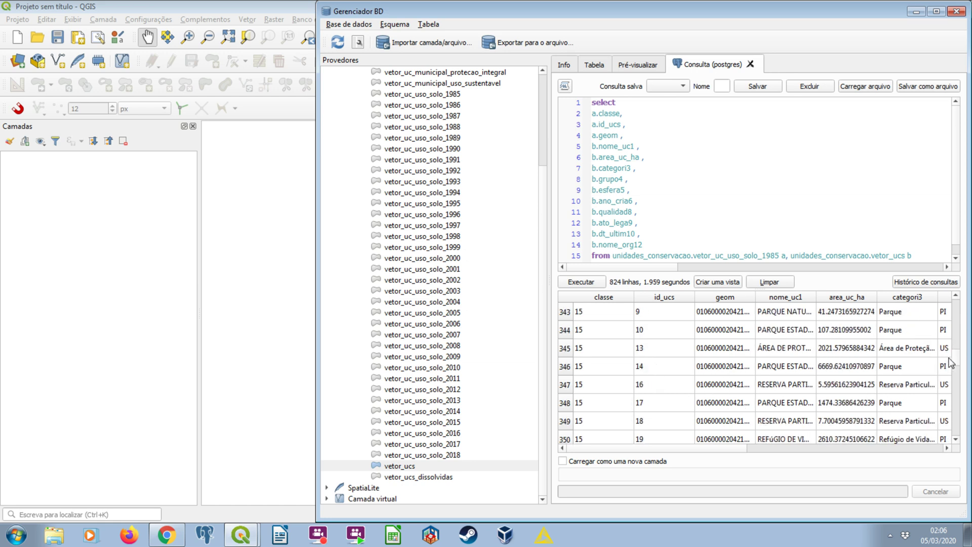
{"action": "left_click_drag", "start_coordinate": [956, 360], "coordinate": [954, 297]}
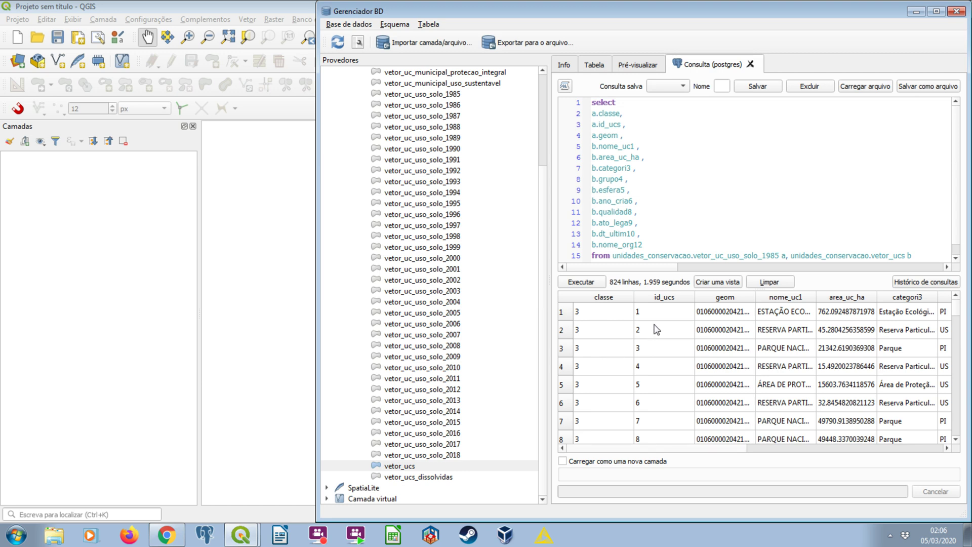
{"action": "left_click_drag", "start_coordinate": [659, 448], "coordinate": [856, 449]}
{"action": "left_click_drag", "start_coordinate": [901, 447], "coordinate": [531, 447]}
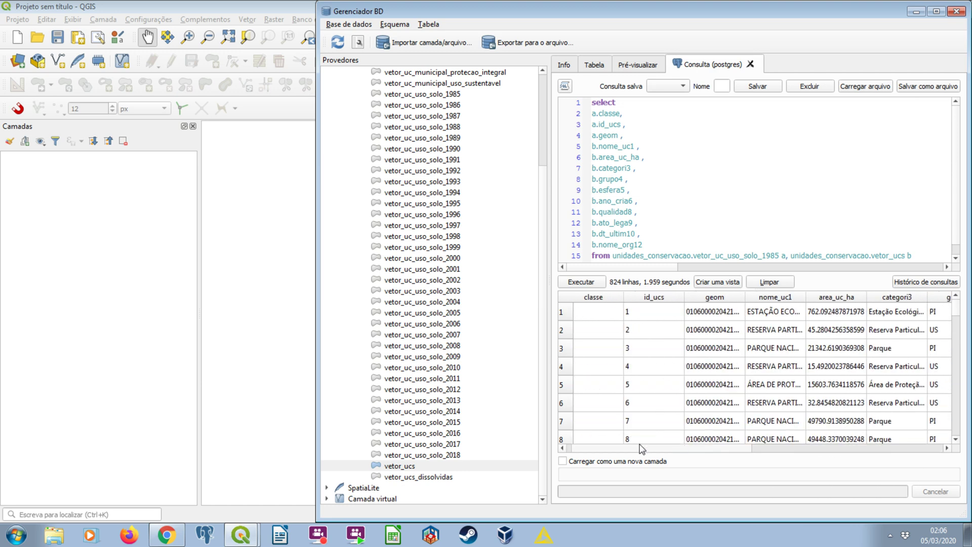
Add "row_number () over () as pk," as the first column of the select list and execute the query again.
{"action": "left_click", "coordinate": [663, 109]}
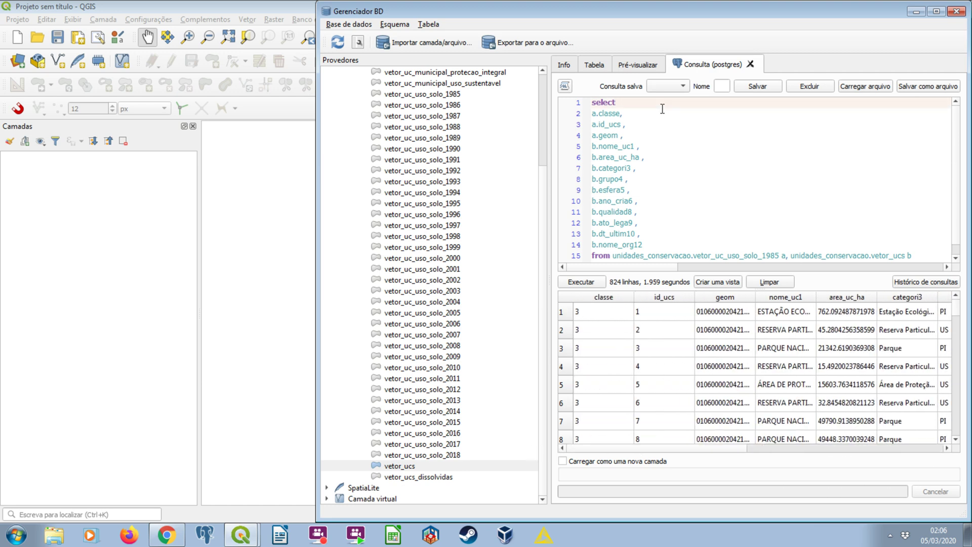
{"action": "key", "text": "Return"}
{"action": "type", "text": "row_number"}
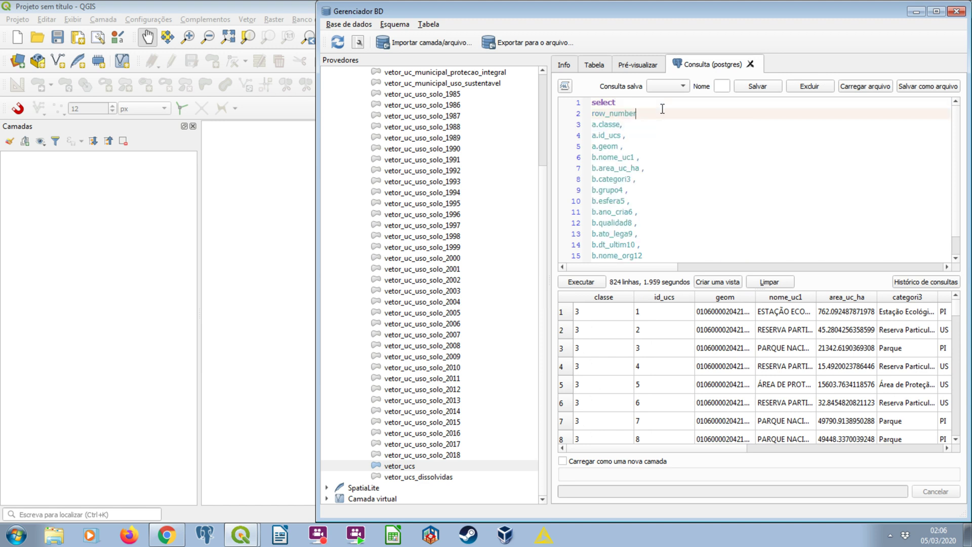
{"action": "type", "text": " () over() as pk,"}
{"action": "left_click", "coordinate": [663, 108]}
{"action": "key", "text": "End"}
{"action": "key", "text": "ctrl+r"}
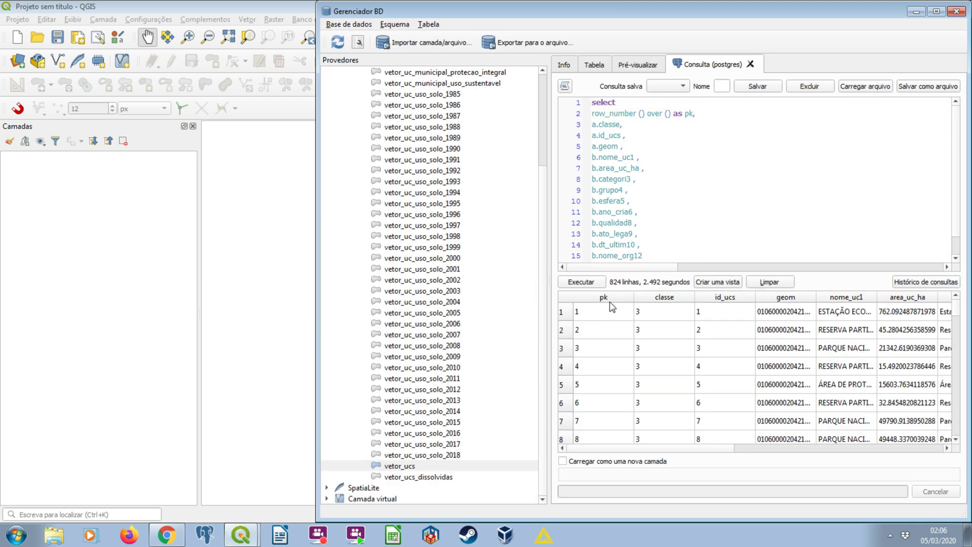
Enable loading the result as a new layer and set pk, instead of id_ucs, as its unique-values column.
{"action": "left_click", "coordinate": [611, 462]}
{"action": "left_click", "coordinate": [613, 434]}
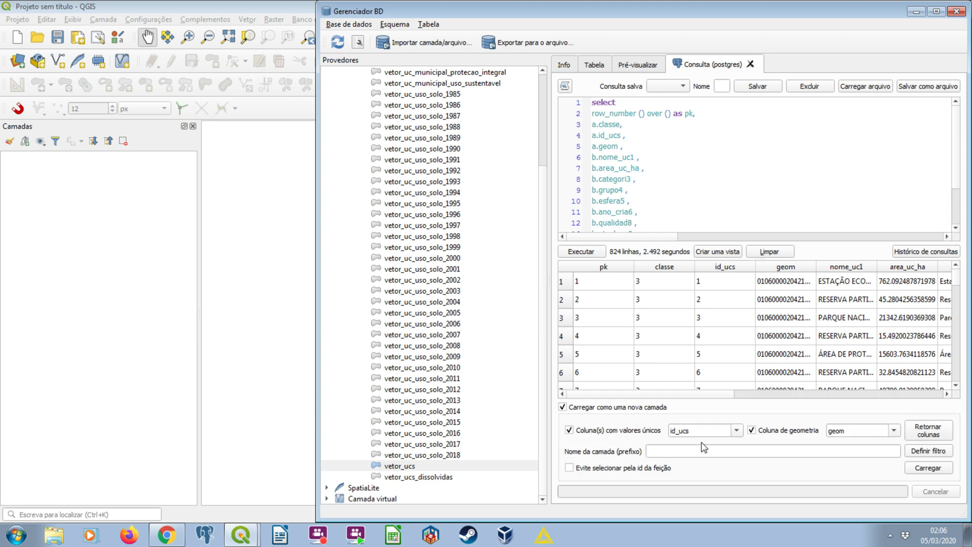
{"action": "left_click", "coordinate": [734, 434]}
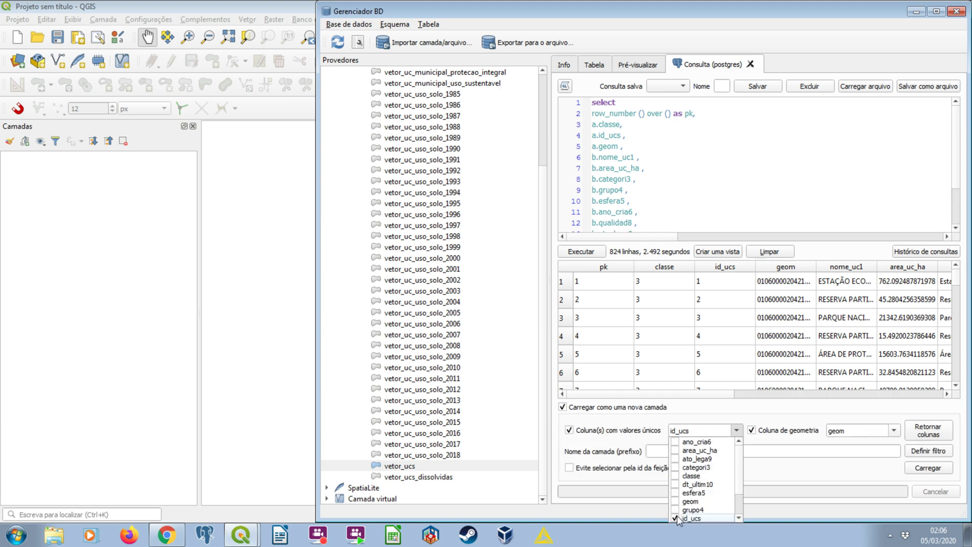
{"action": "left_click", "coordinate": [676, 514]}
{"action": "scroll", "coordinate": [677, 515], "scroll_direction": "down", "scroll_amount": 1}
{"action": "left_click", "coordinate": [675, 511]}
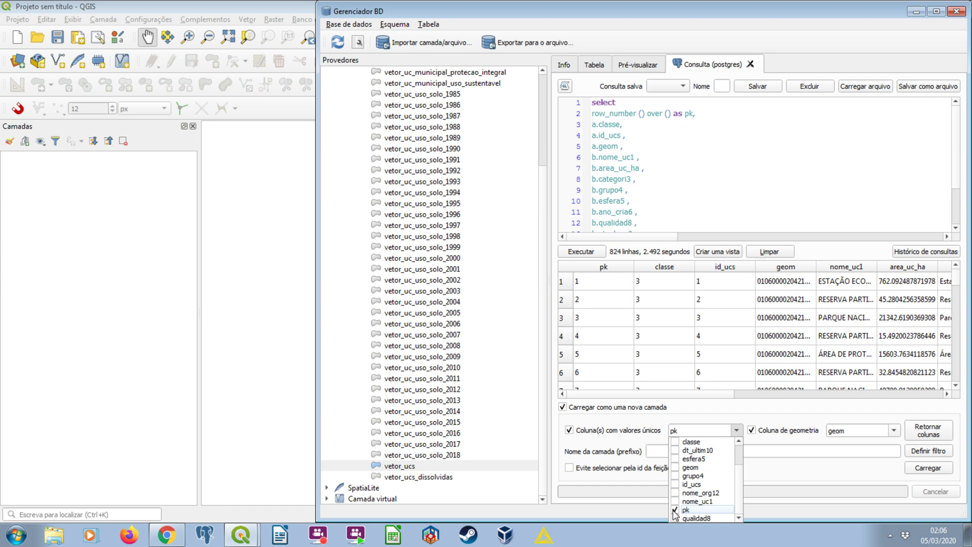
Name the new layer uso_solo_ucs_1985 and load it into the project.
{"action": "left_click", "coordinate": [835, 450]}
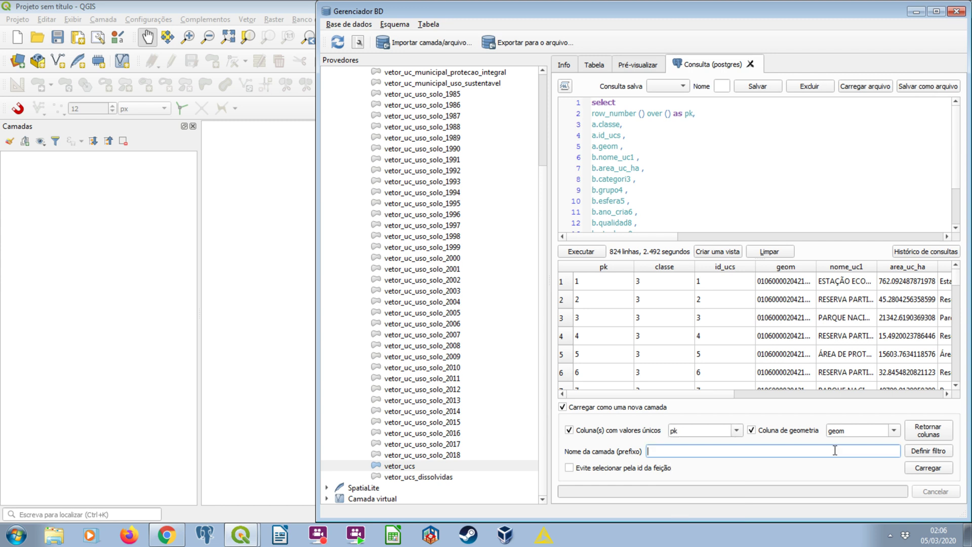
{"action": "type", "text": "uso_solo_ucs_1985"}
{"action": "left_click", "coordinate": [923, 467]}
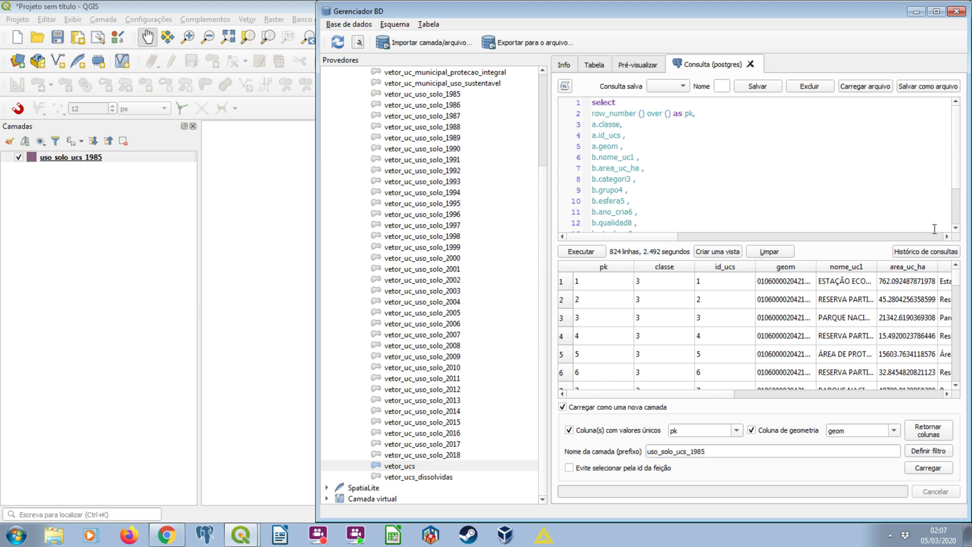
Switch to the main QGIS window, open the attribute table of uso_solo_ucs_1985 and sort it by id_ucs.
{"action": "key", "text": "alt+Tab"}
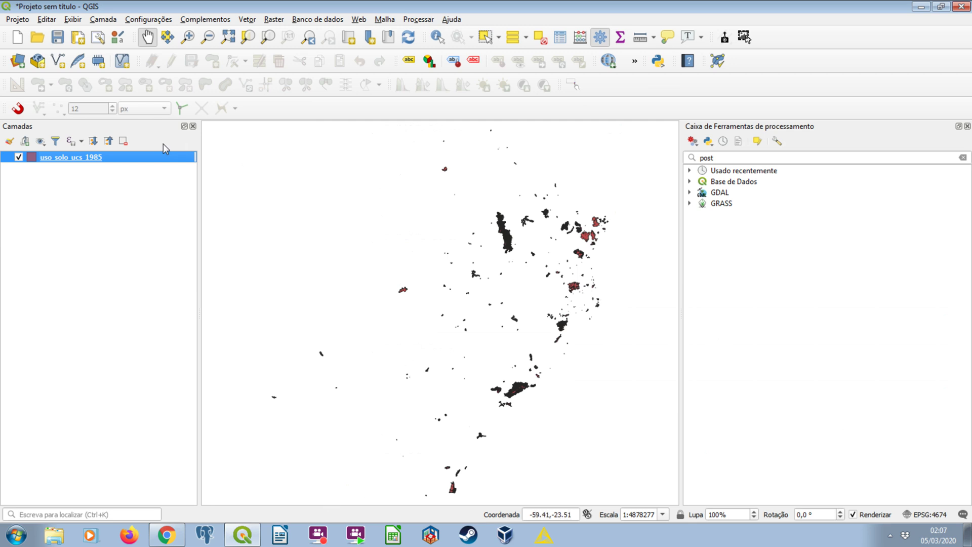
{"action": "right_click", "coordinate": [135, 155]}
{"action": "left_click", "coordinate": [198, 291]}
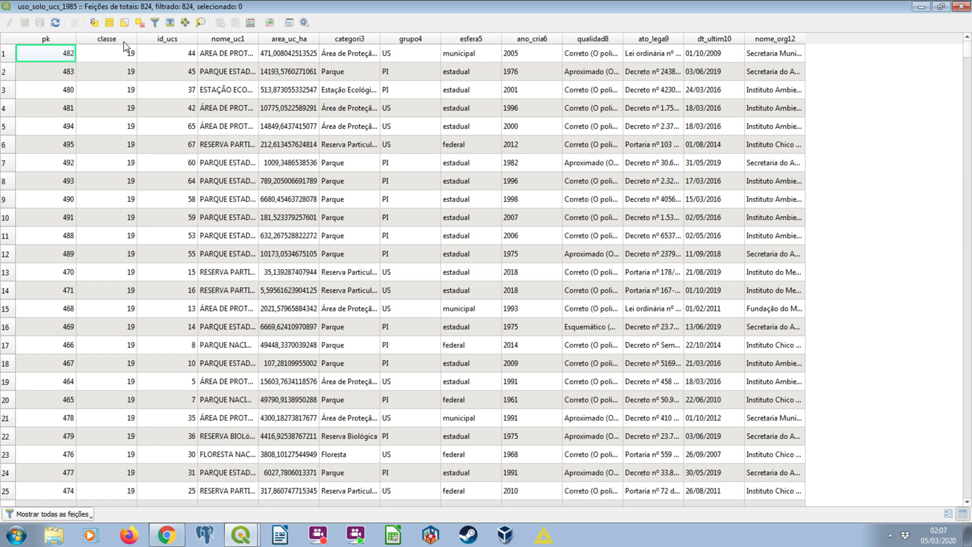
{"action": "left_click", "coordinate": [180, 46]}
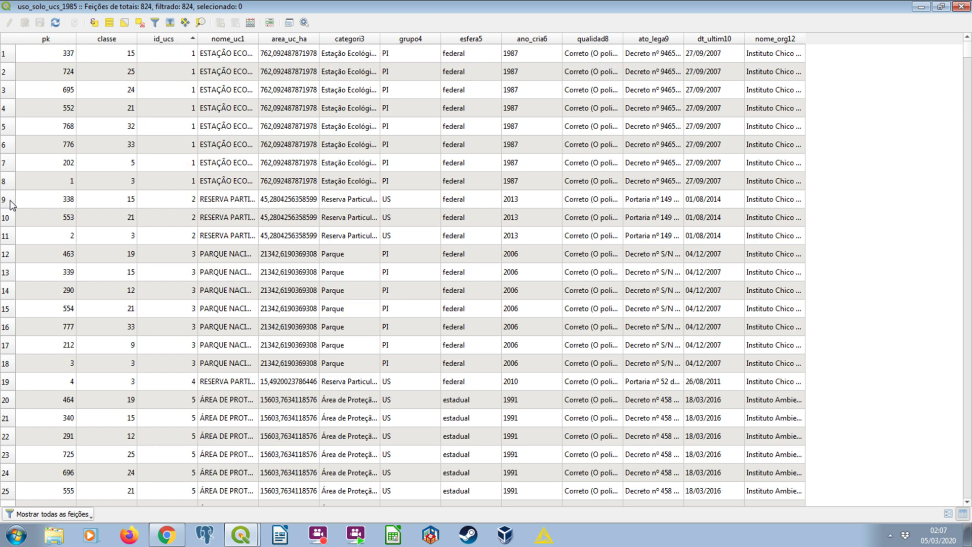
Select the three rows with id_ucs 2, zoom the map to them and close the attribute table.
{"action": "left_click_drag", "start_coordinate": [10, 202], "coordinate": [11, 217]}
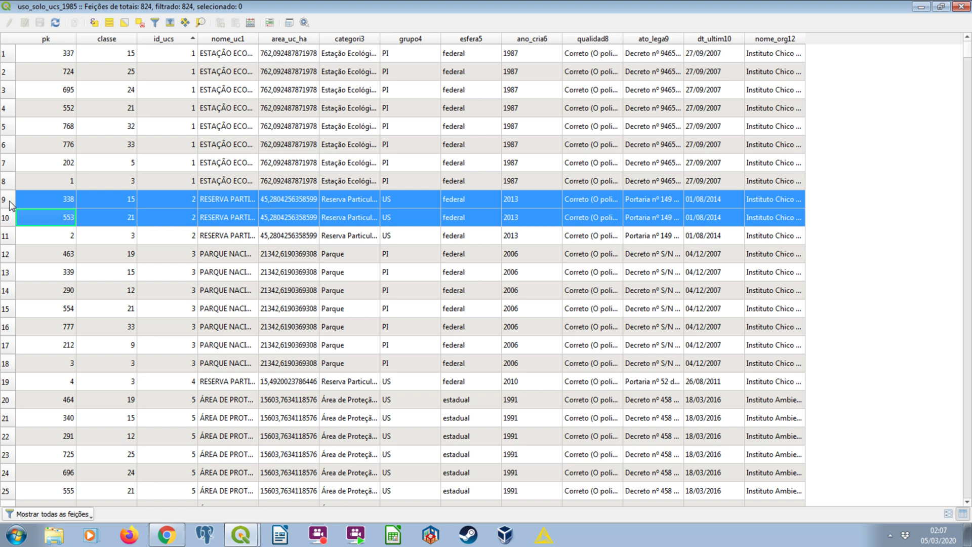
{"action": "key", "text": "shift+Down"}
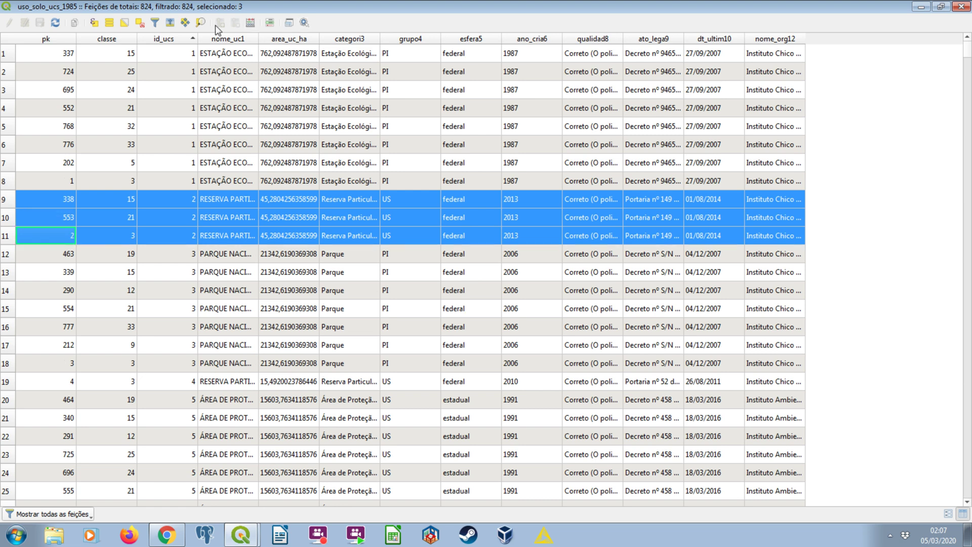
{"action": "left_click", "coordinate": [957, 7]}
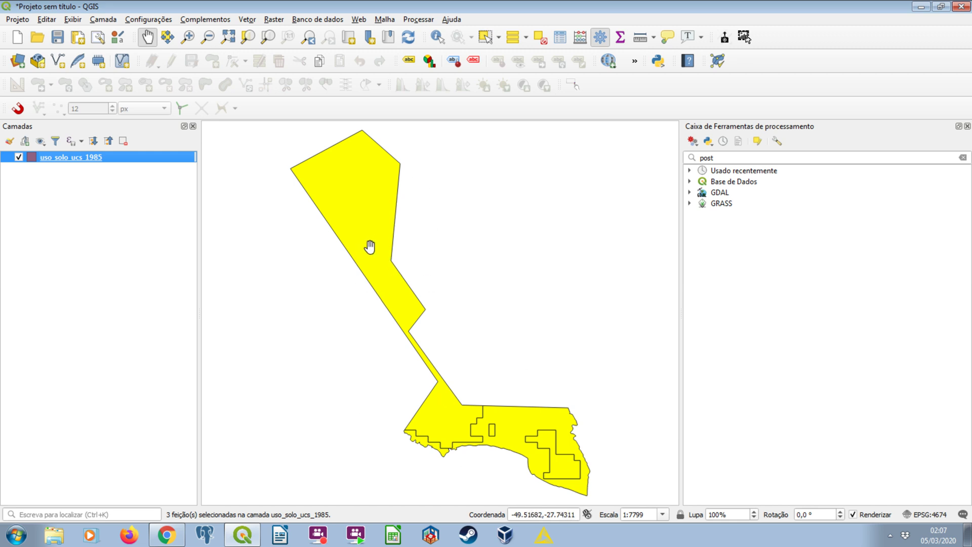
Reopen the layer's attribute table, widen the nome_uc1 column to read the full unit names, and return to the map.
{"action": "right_click", "coordinate": [130, 158]}
{"action": "left_click", "coordinate": [173, 296]}
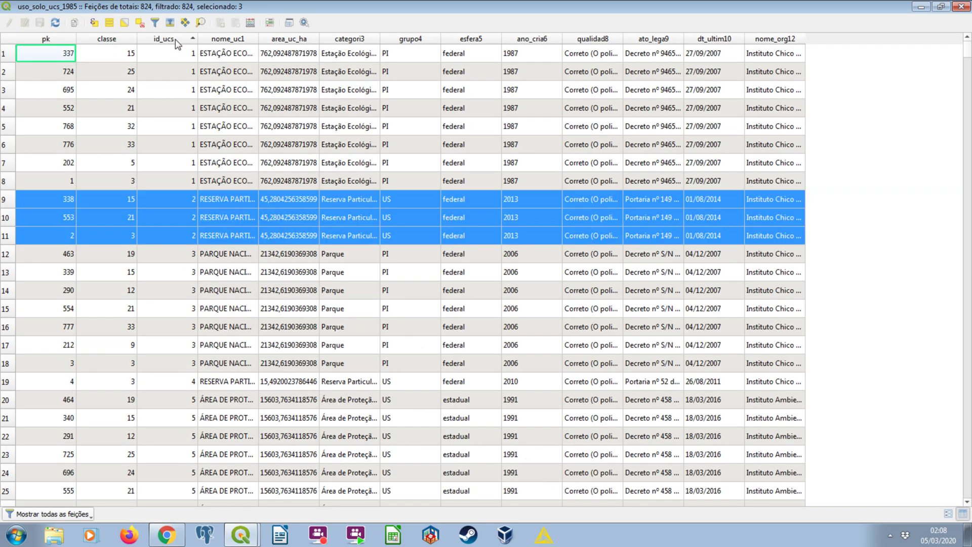
{"action": "double_click", "coordinate": [258, 39]}
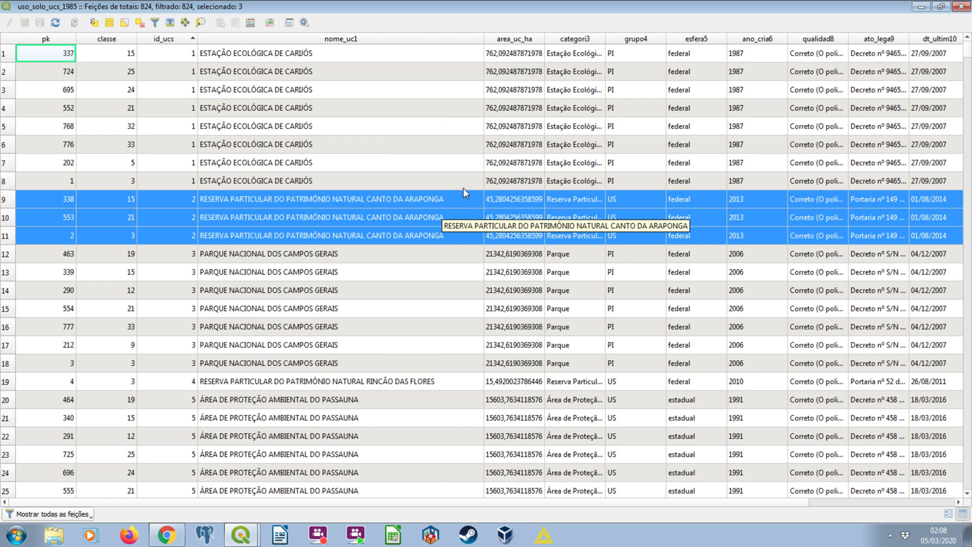
{"action": "left_click", "coordinate": [941, 5]}
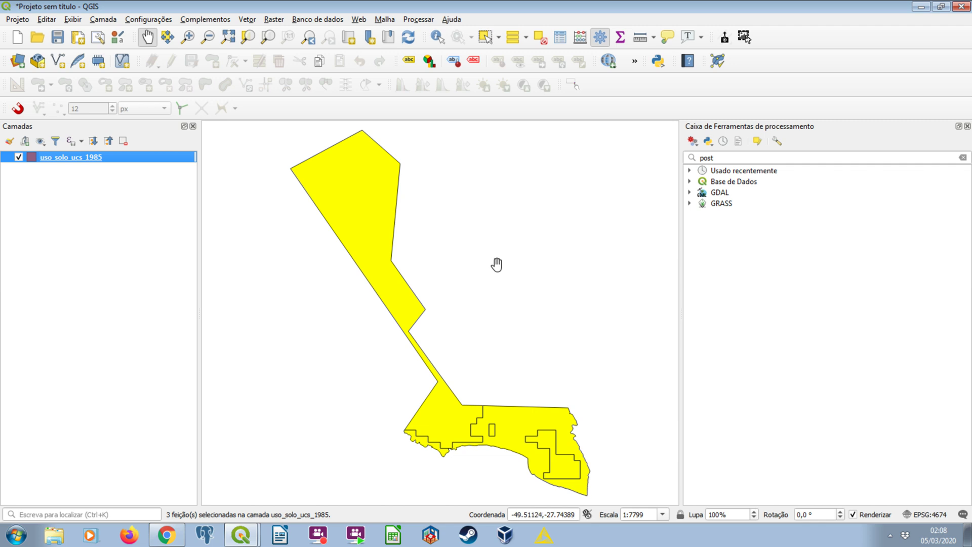
Clear the feature selection in uso_solo_ucs_1985 and show a wider area of the map.
{"action": "scroll", "coordinate": [494, 265], "scroll_direction": "down", "scroll_amount": 4}
{"action": "left_click", "coordinate": [540, 37]}
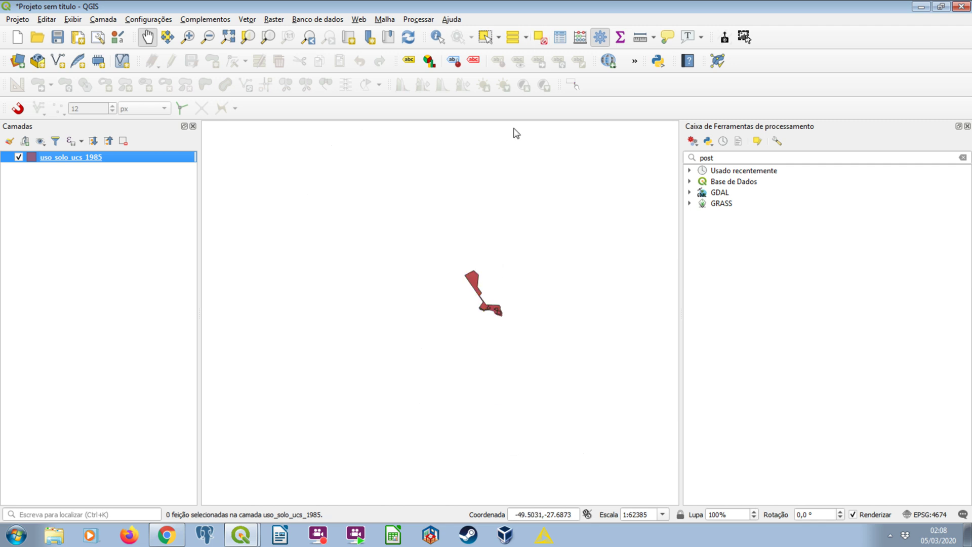
{"action": "scroll", "coordinate": [557, 234], "scroll_direction": "down", "scroll_amount": 3}
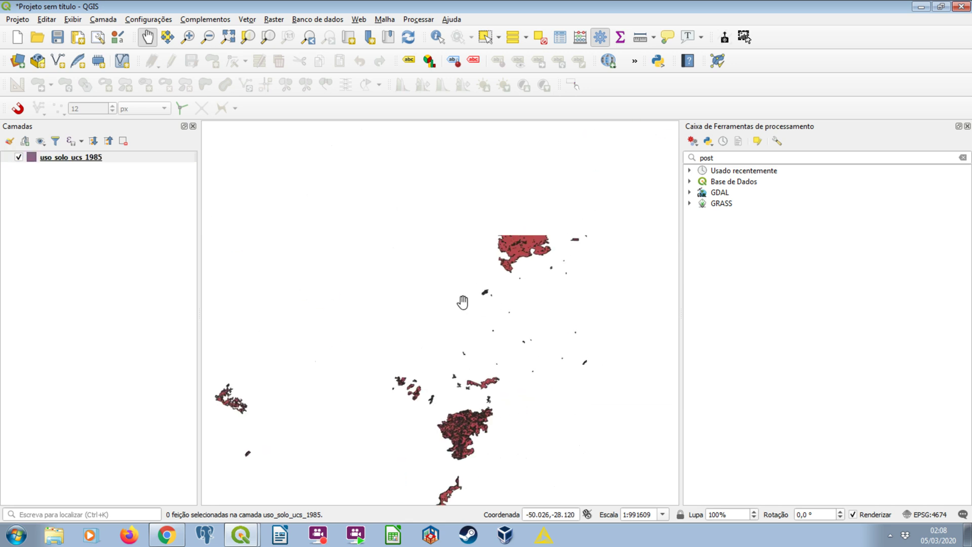
Load the style file MAPBIOMAS_Legenda_QGIS_vetor.qml from the serie4_unidades_conservacao_e_nascentes folder into uso_solo_ucs_1985 and accept the layer properties.
{"action": "left_click", "coordinate": [57, 158]}
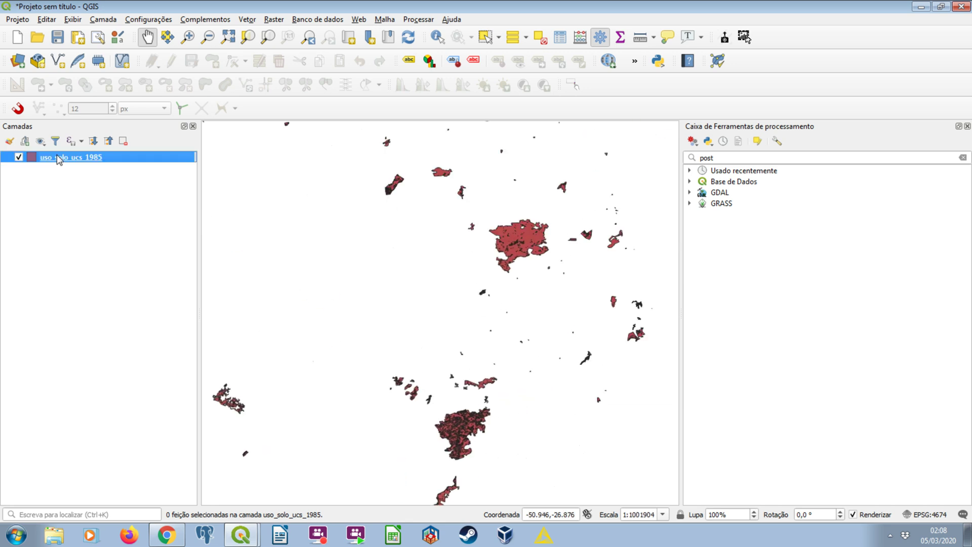
{"action": "double_click", "coordinate": [58, 157]}
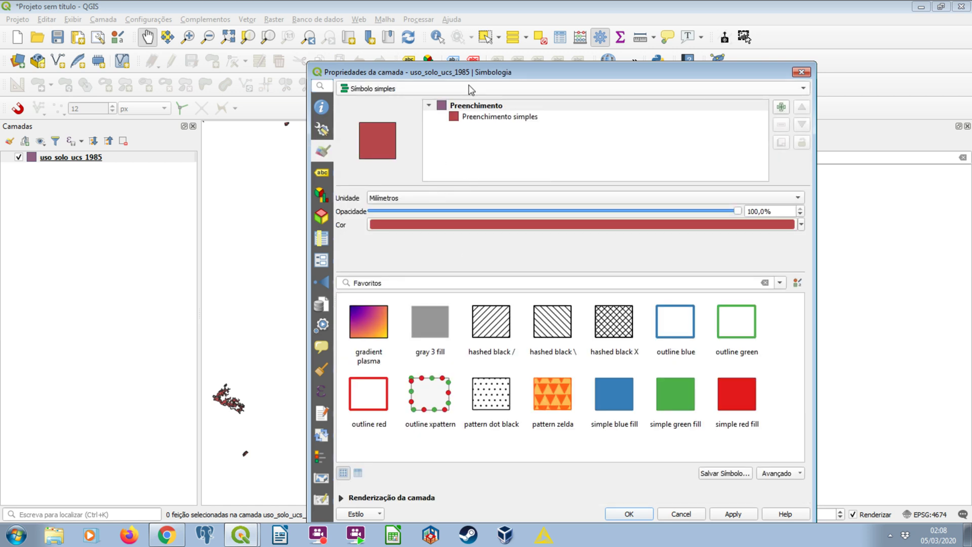
{"action": "left_click", "coordinate": [367, 461]}
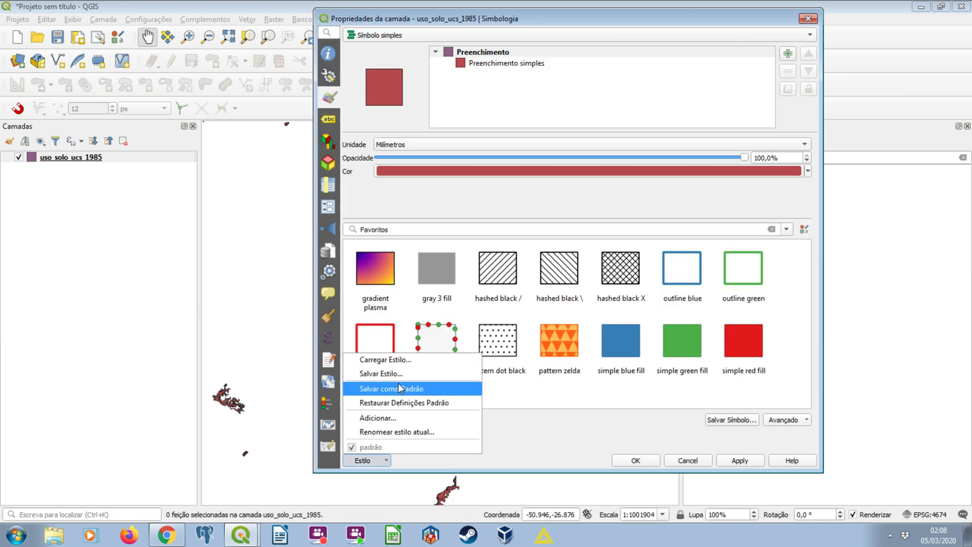
{"action": "left_click", "coordinate": [406, 360]}
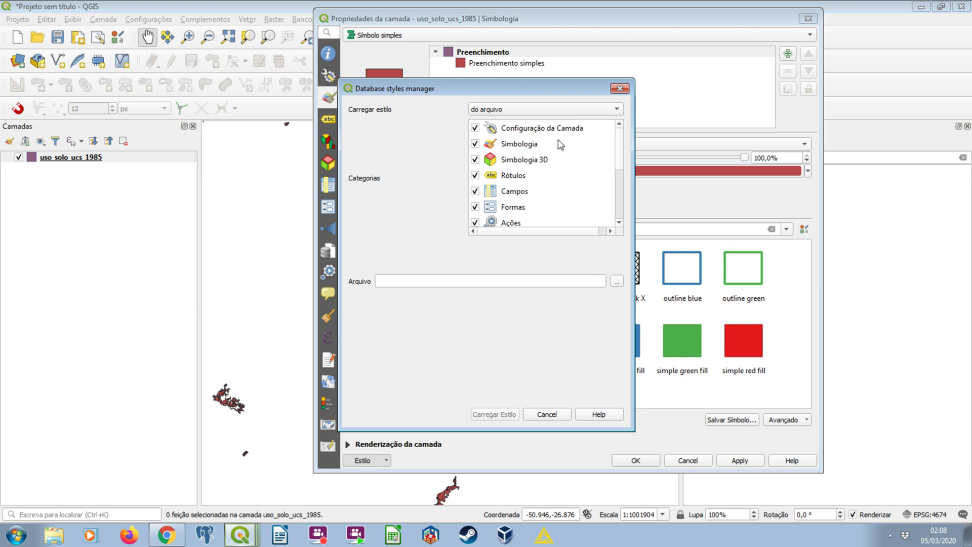
{"action": "left_click", "coordinate": [617, 281]}
{"action": "left_click", "coordinate": [520, 219]}
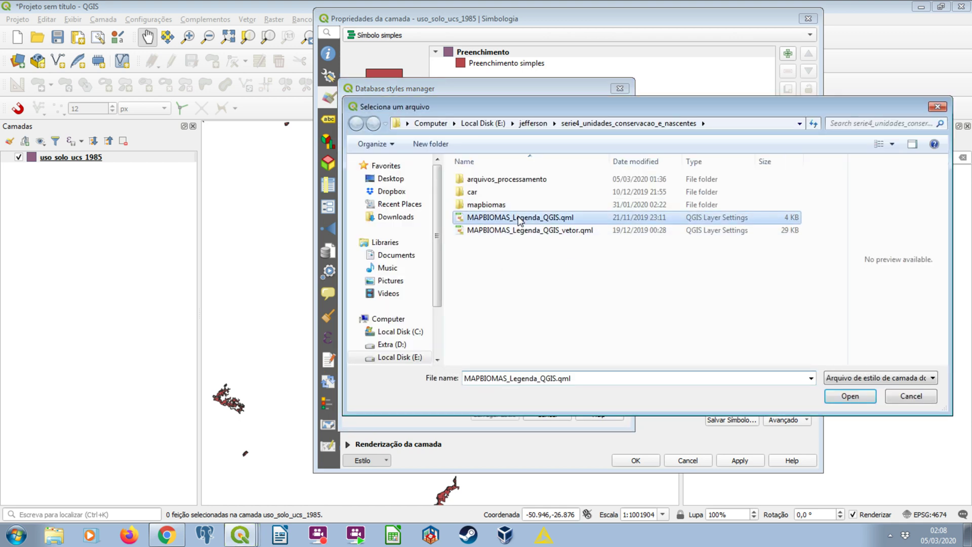
{"action": "left_click", "coordinate": [603, 231]}
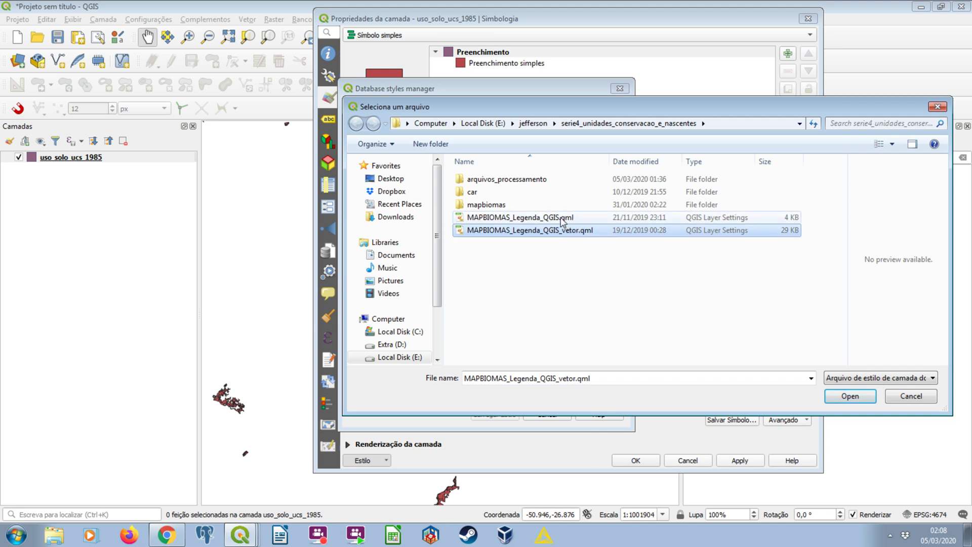
{"action": "double_click", "coordinate": [586, 231]}
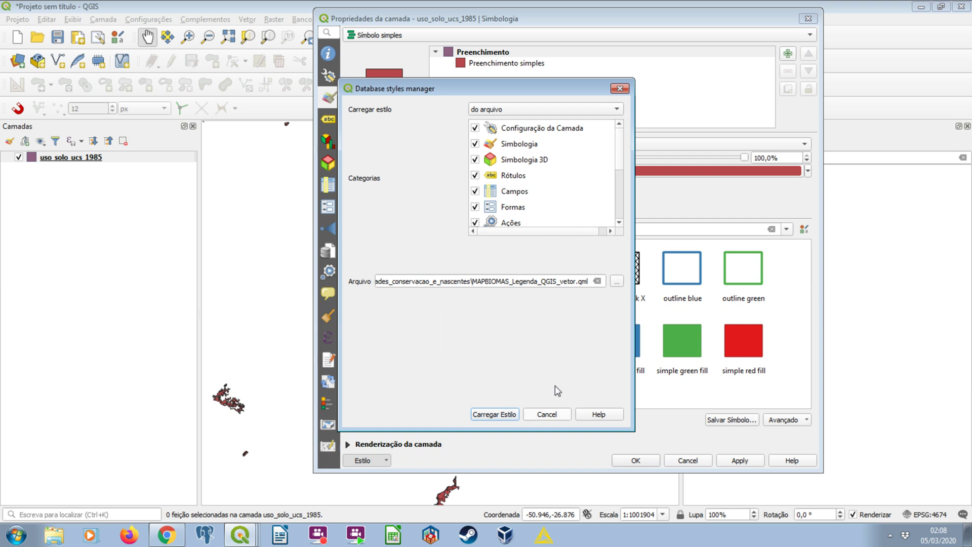
{"action": "left_click", "coordinate": [494, 414]}
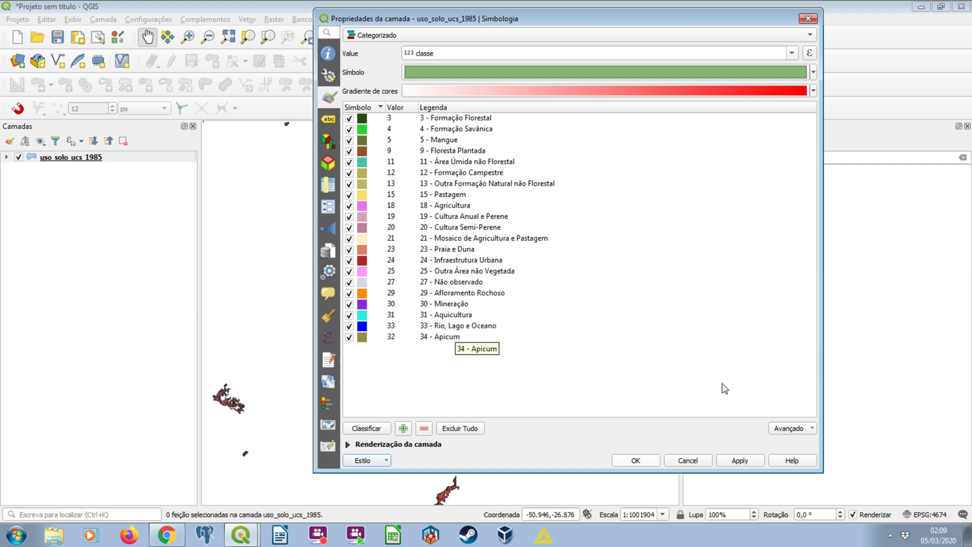
{"action": "left_click", "coordinate": [637, 460]}
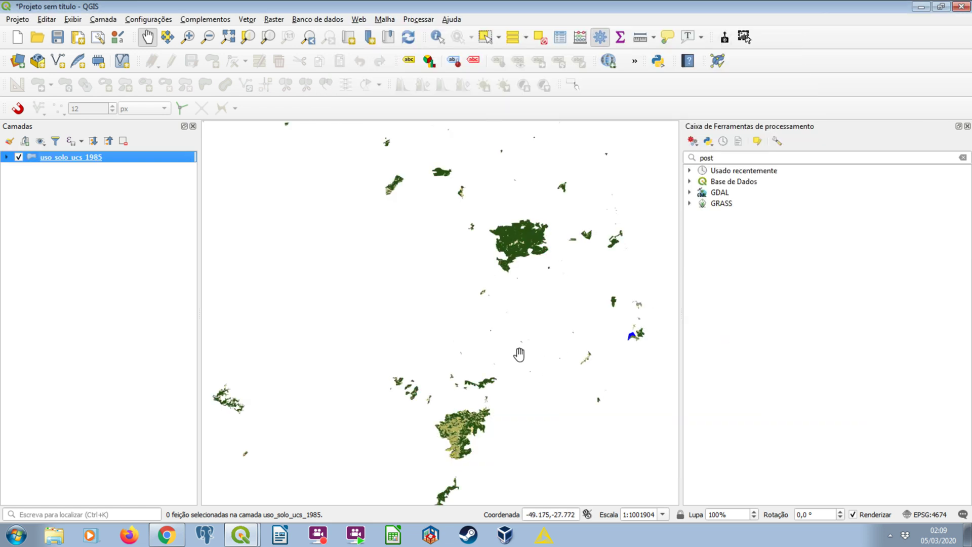
Expand the legend of uso_solo_ucs_1985 and inspect the styled land-use classes on the map.
{"action": "scroll", "coordinate": [520, 355], "scroll_direction": "down", "scroll_amount": 3}
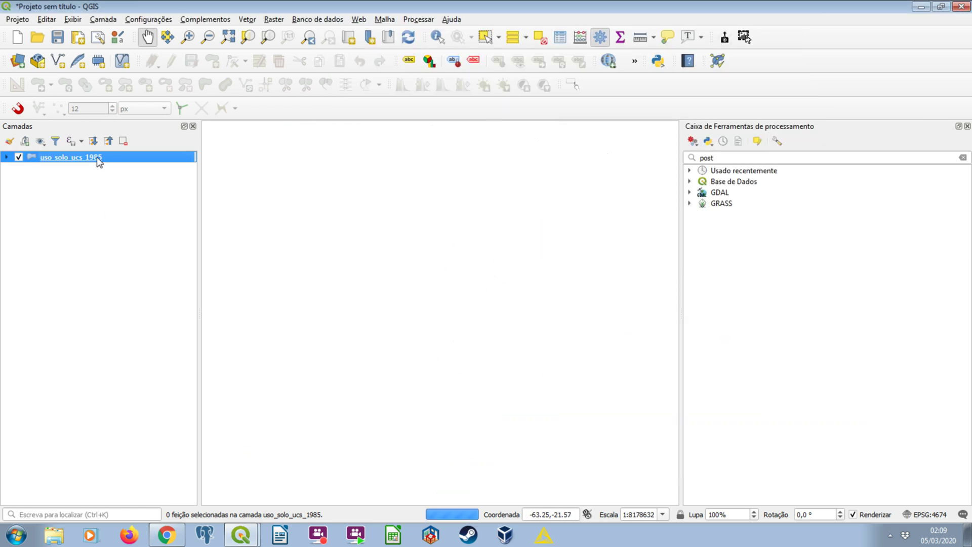
{"action": "scroll", "coordinate": [481, 413], "scroll_direction": "up", "scroll_amount": 2}
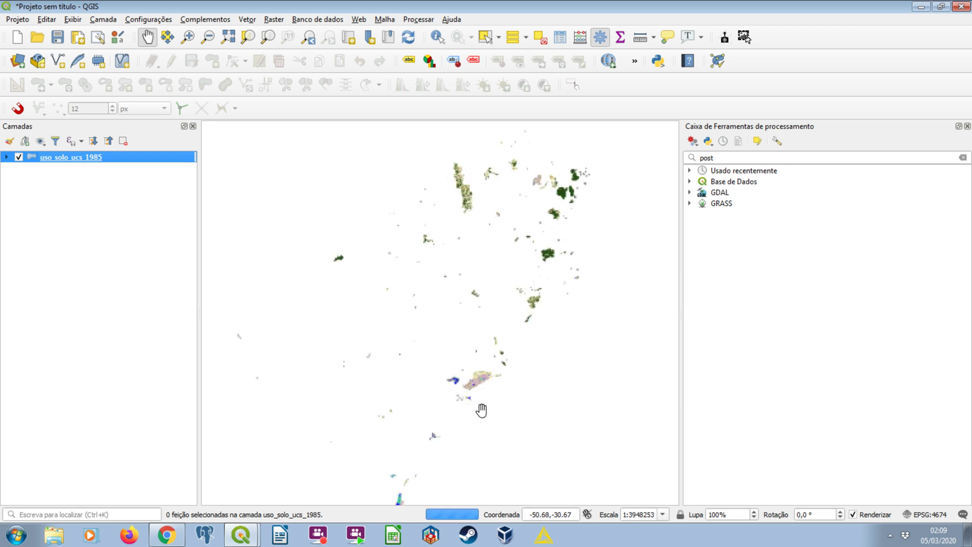
{"action": "left_click", "coordinate": [6, 157]}
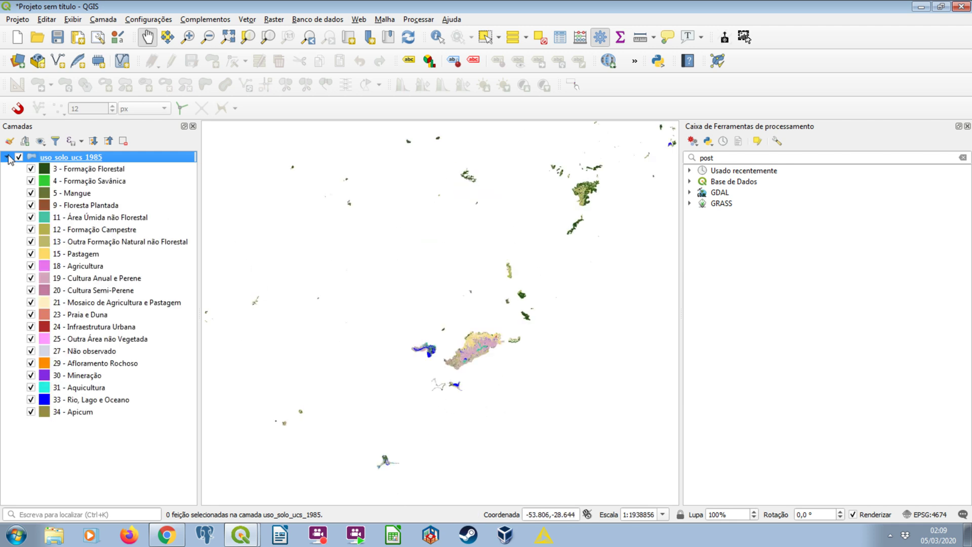
{"action": "scroll", "coordinate": [474, 367], "scroll_direction": "up", "scroll_amount": 2}
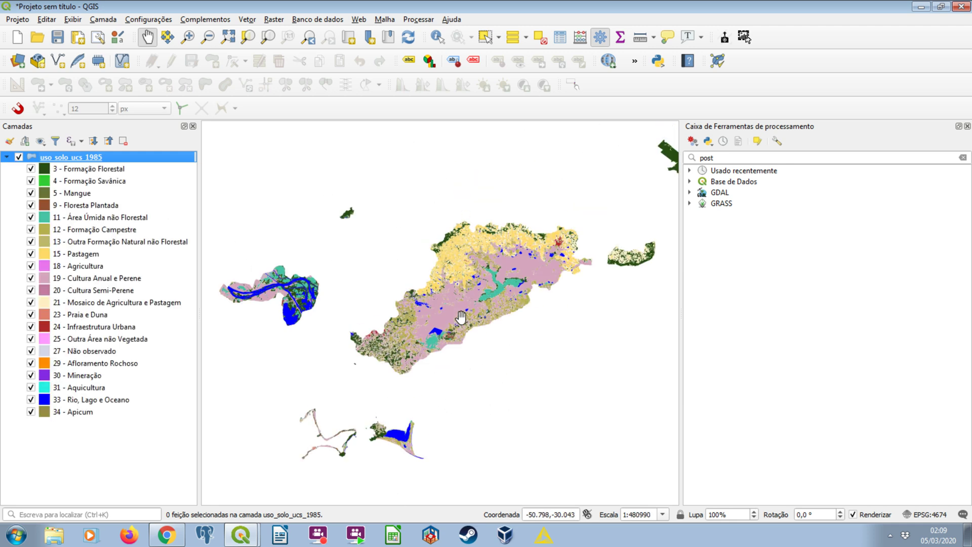
Hide and reshow classes 33 - Rio, Lago e Oceano, 19 - Cultura Anual e Perene and 11 - Área Úmida não Florestal in turn to locate them.
{"action": "left_click", "coordinate": [484, 267]}
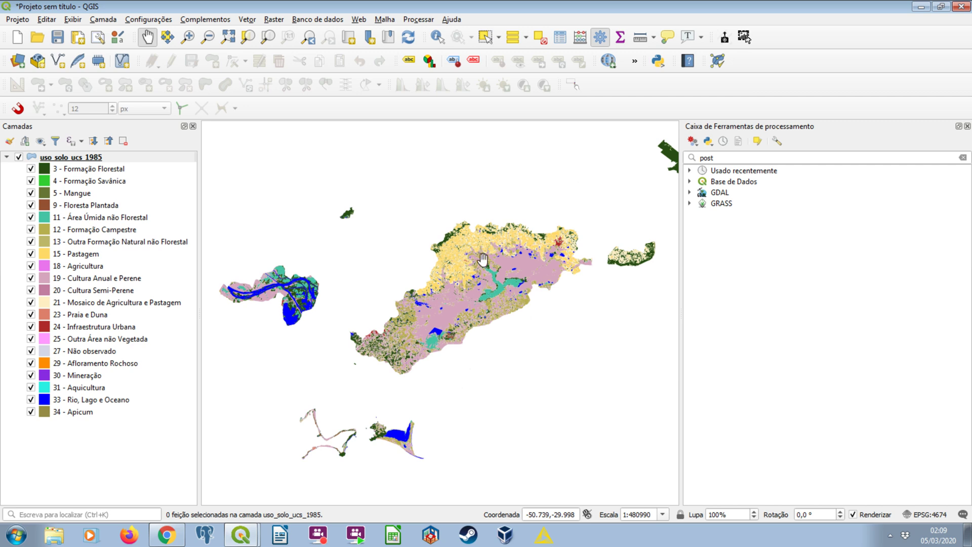
{"action": "scroll", "coordinate": [349, 262], "scroll_direction": "up", "scroll_amount": 2}
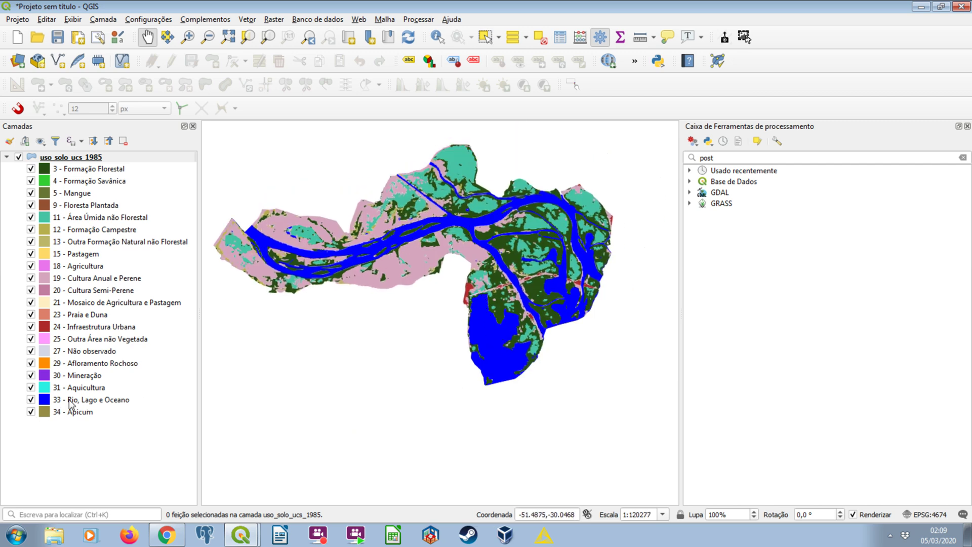
{"action": "left_click", "coordinate": [31, 400]}
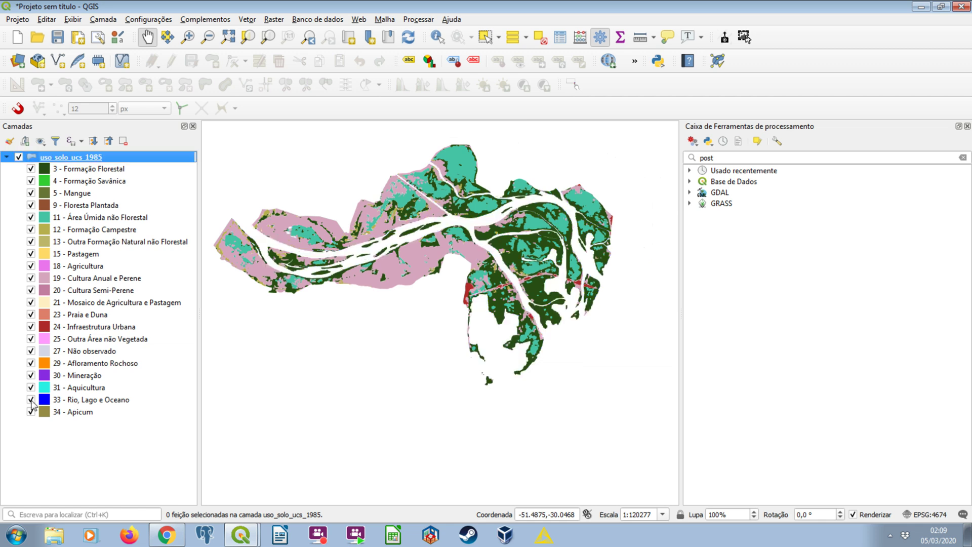
{"action": "left_click", "coordinate": [31, 399]}
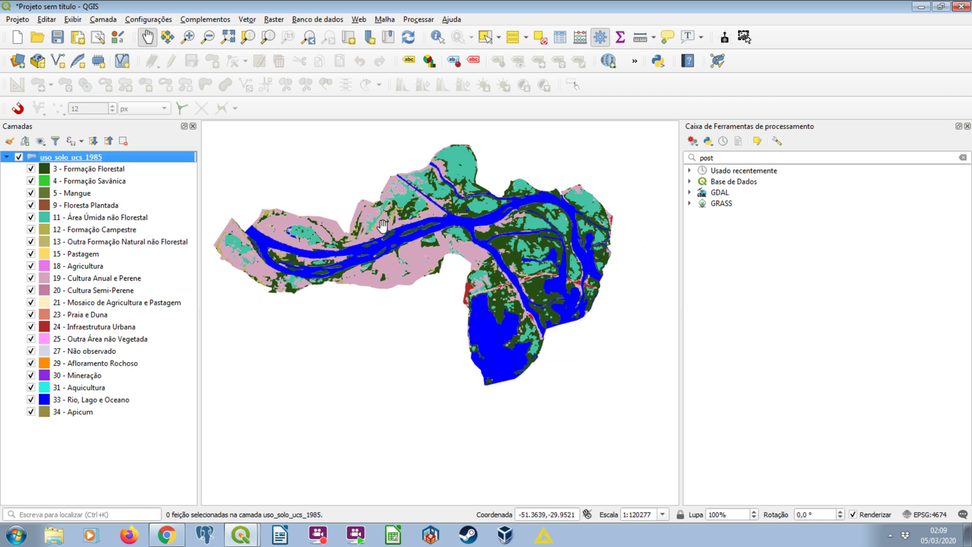
{"action": "left_click", "coordinate": [31, 278]}
{"action": "left_click", "coordinate": [31, 278]}
{"action": "left_click", "coordinate": [31, 217]}
{"action": "left_click", "coordinate": [30, 217]}
{"action": "scroll", "coordinate": [446, 345], "scroll_direction": "down", "scroll_amount": 5}
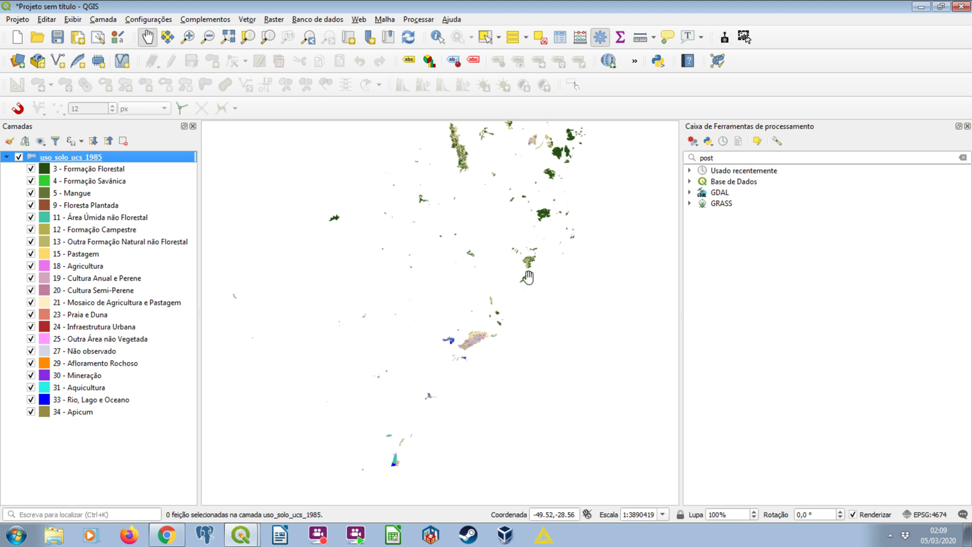
{"action": "scroll", "coordinate": [493, 316], "scroll_direction": "up", "scroll_amount": 1}
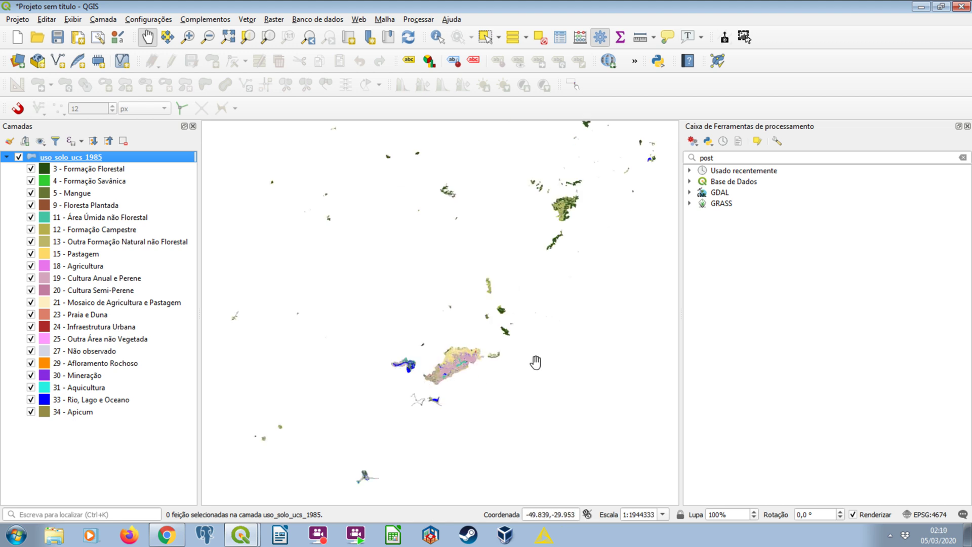